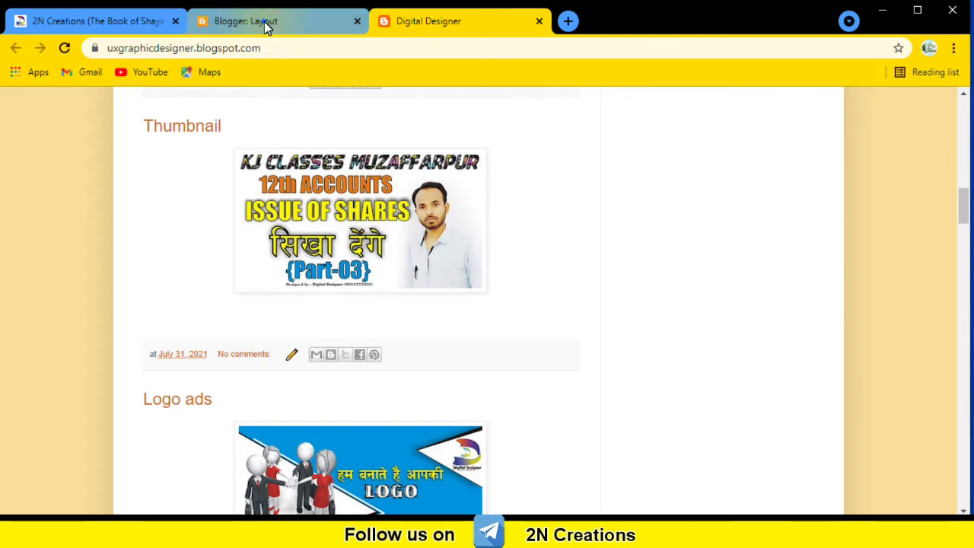
# - Open the Navbar gadget's settings in the Blogger layout and review the available styles
pyautogui.click(267, 23)
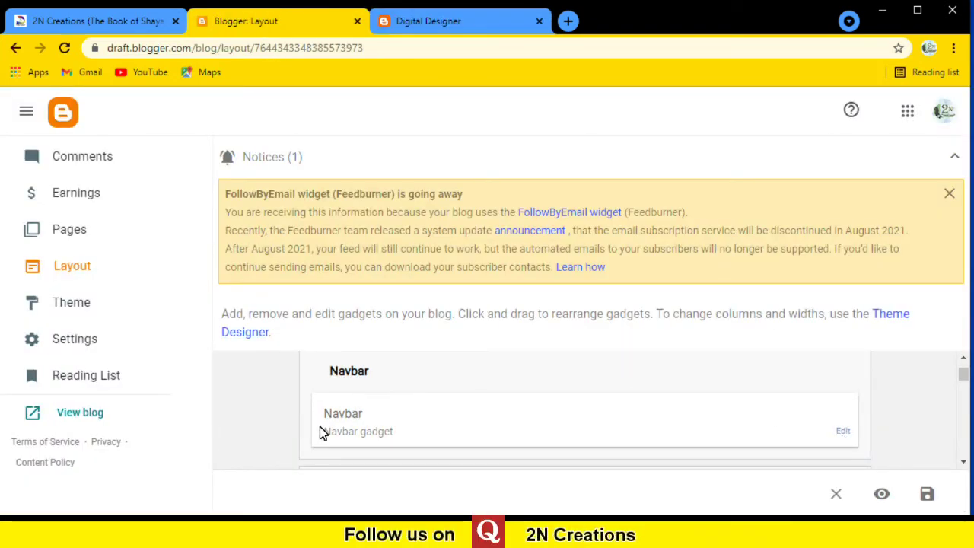
pyautogui.click(844, 432)
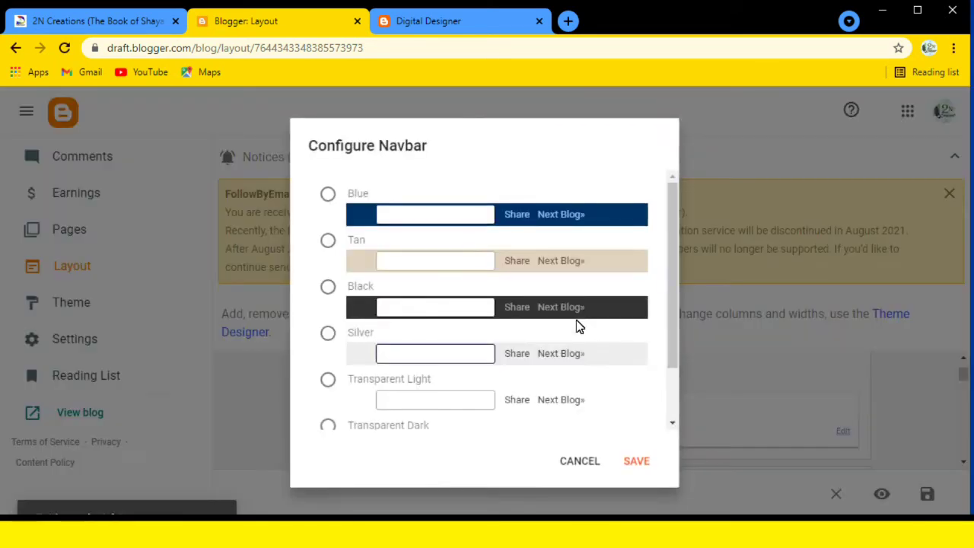
pyautogui.scroll(-1, 449, 373)
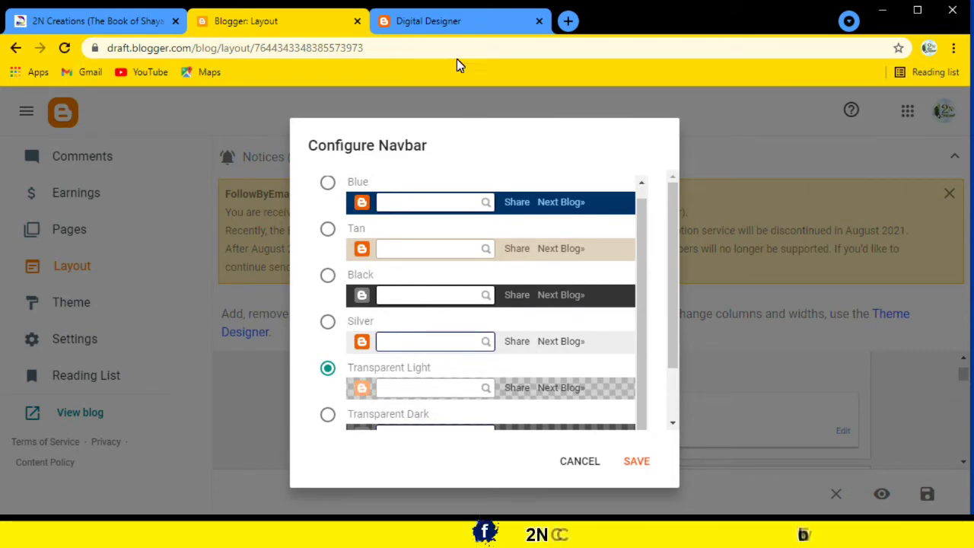
# - Examine the existing navbar and its links at the head of the live Digital Designer blog
pyautogui.click(442, 20)
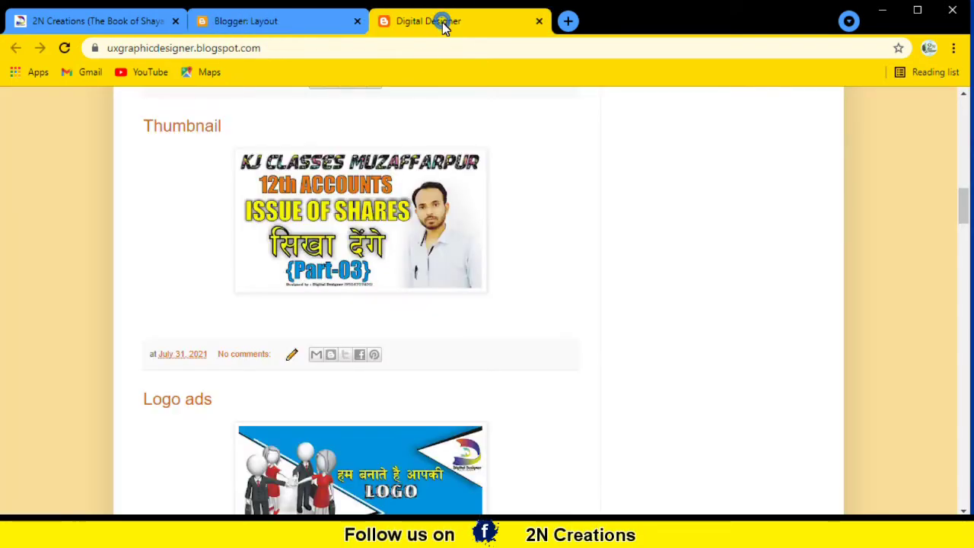
pyautogui.scroll(5, 963, 181)
pyautogui.scroll(5, 963, 181)
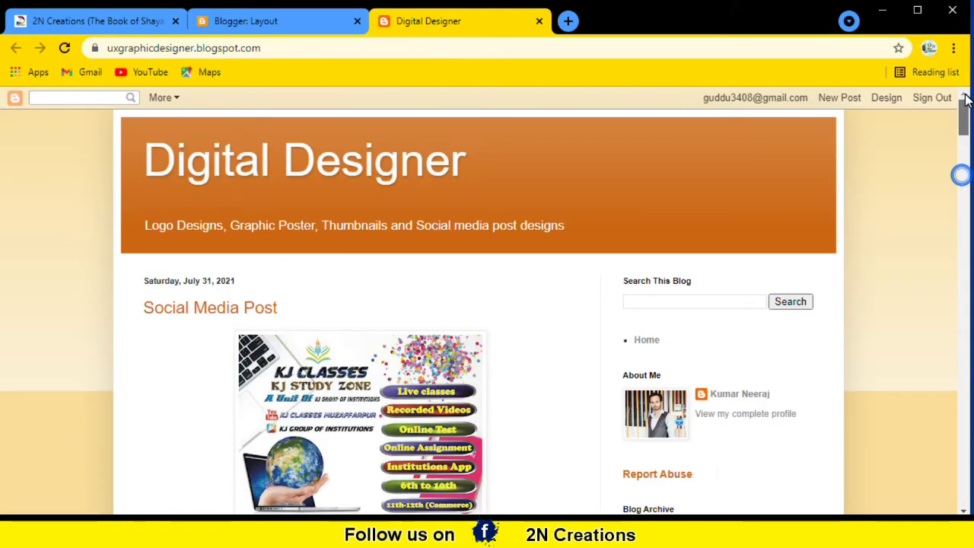
pyautogui.doubleClick(276, 101)
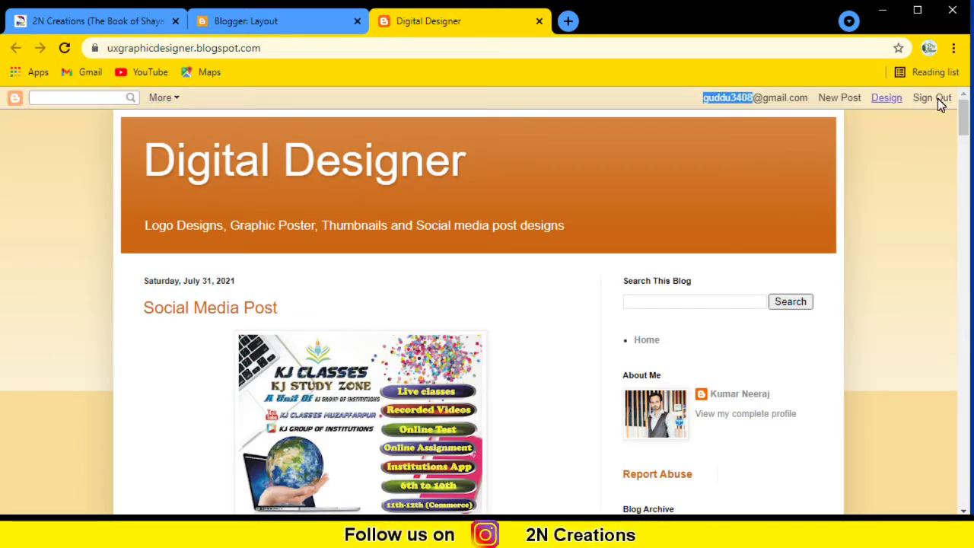
pyautogui.click(656, 90)
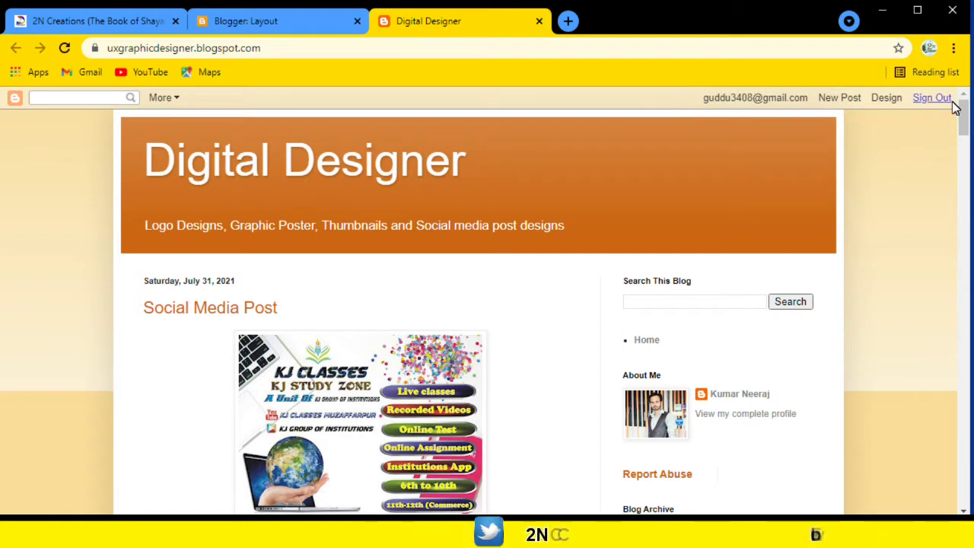
# - Set the Navbar style to Blue, save it, and reload the live blog to check it
pyautogui.click(280, 20)
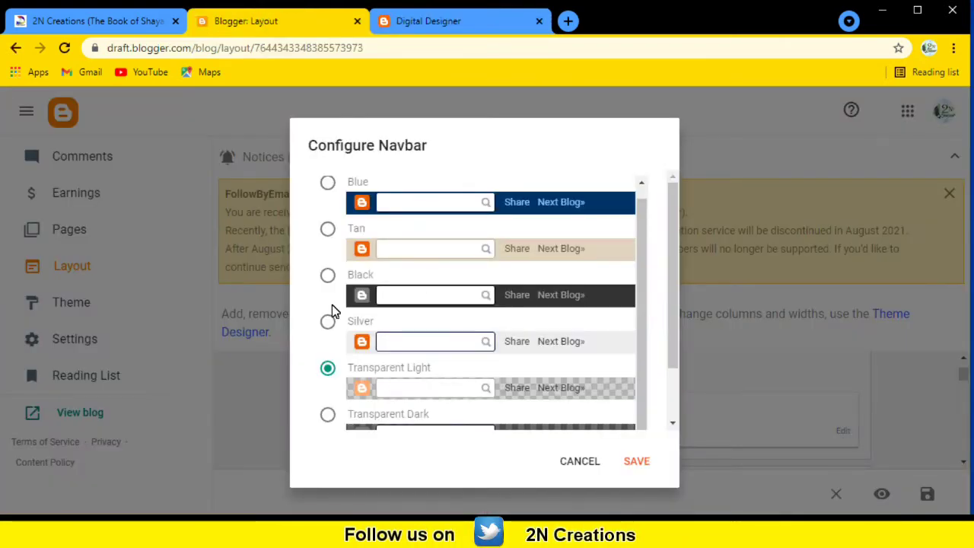
pyautogui.click(328, 183)
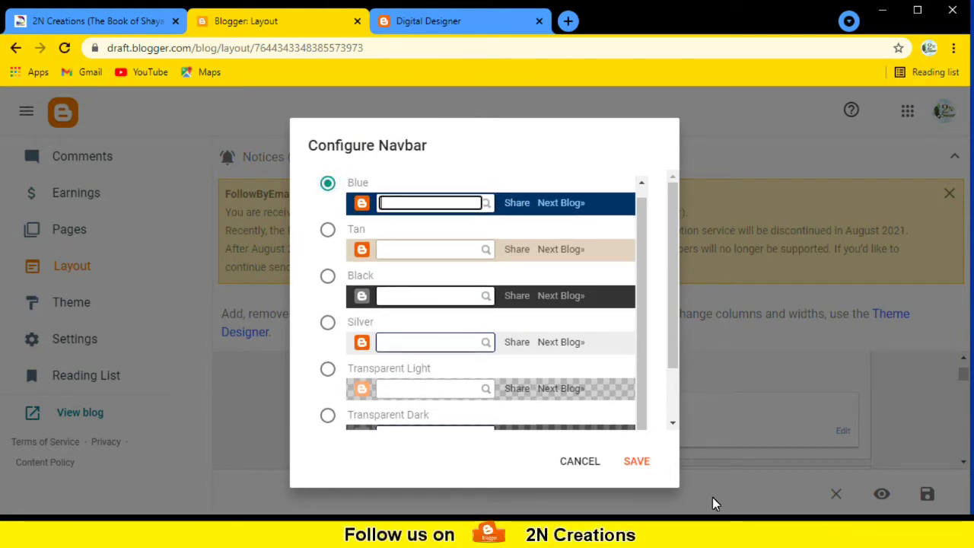
pyautogui.click(647, 466)
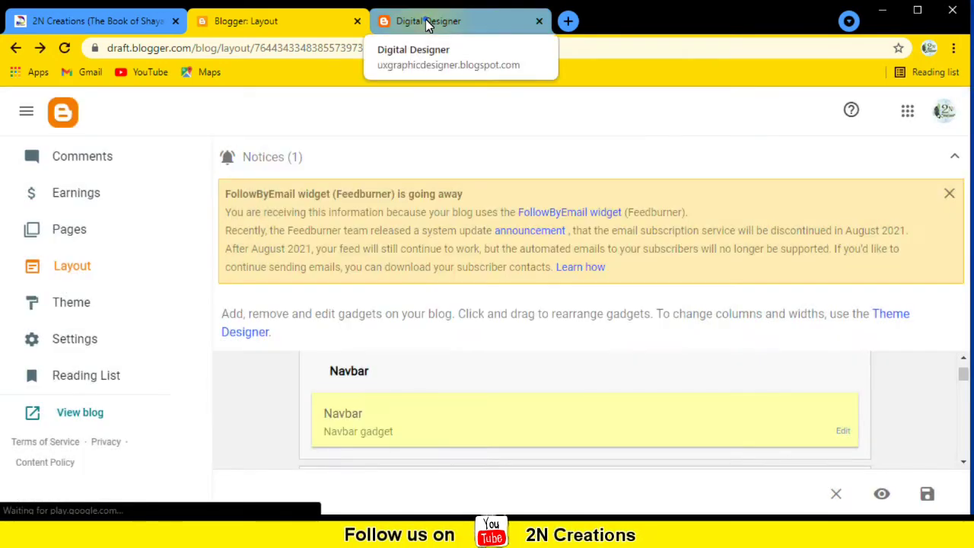
pyautogui.click(428, 22)
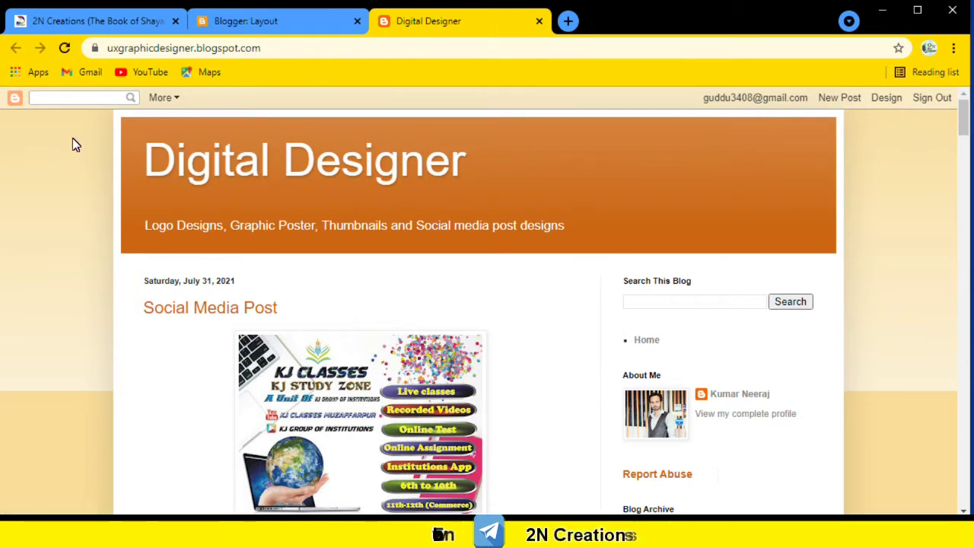
pyautogui.press('F5')
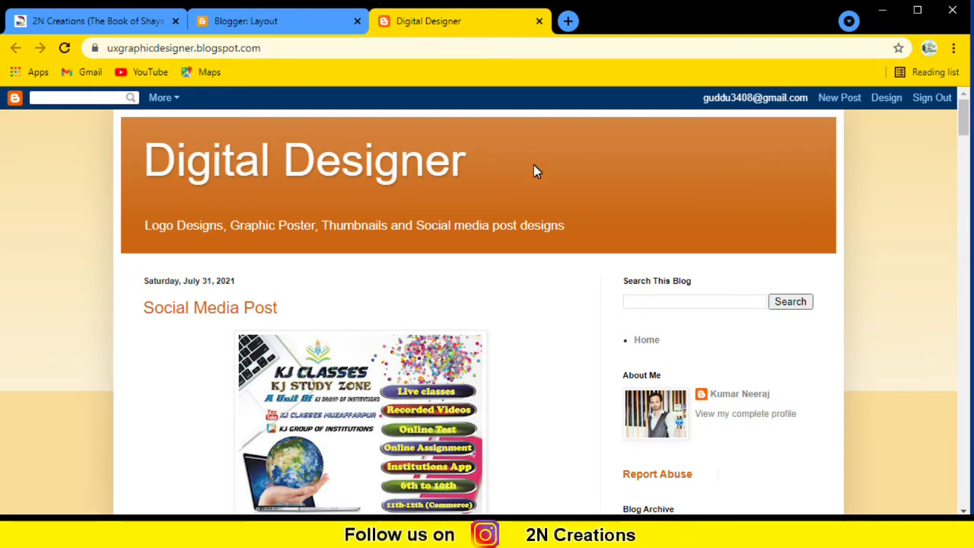
# - Open the Digital Designer page header gadget's settings in the blog layout and review the blog title and description
pyautogui.click(266, 22)
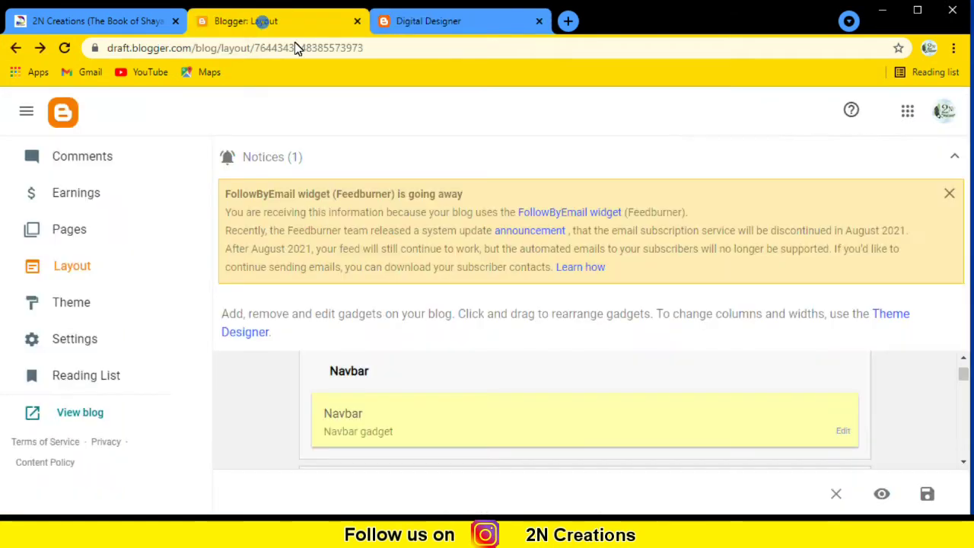
pyautogui.scroll(-2, 574, 436)
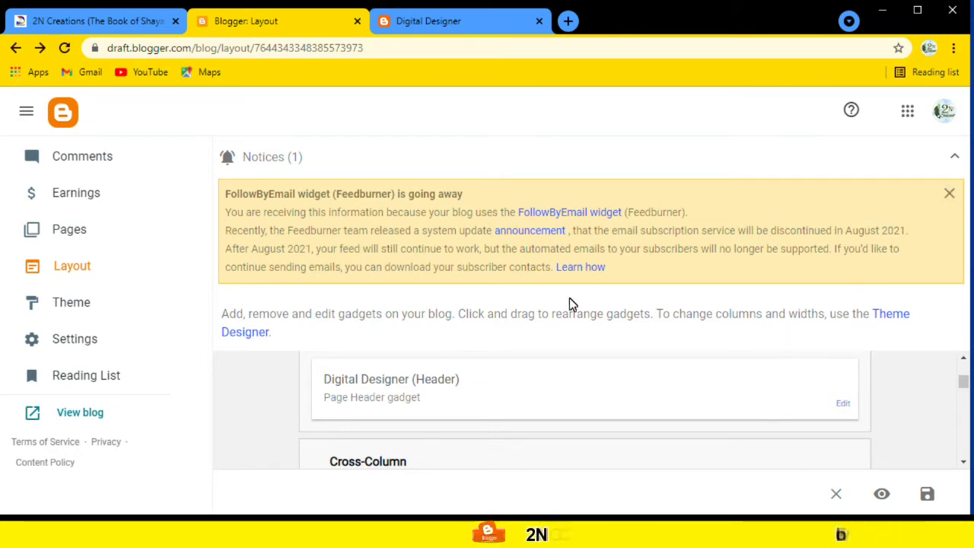
pyautogui.scroll(-2, 548, 358)
pyautogui.scroll(2, 525, 396)
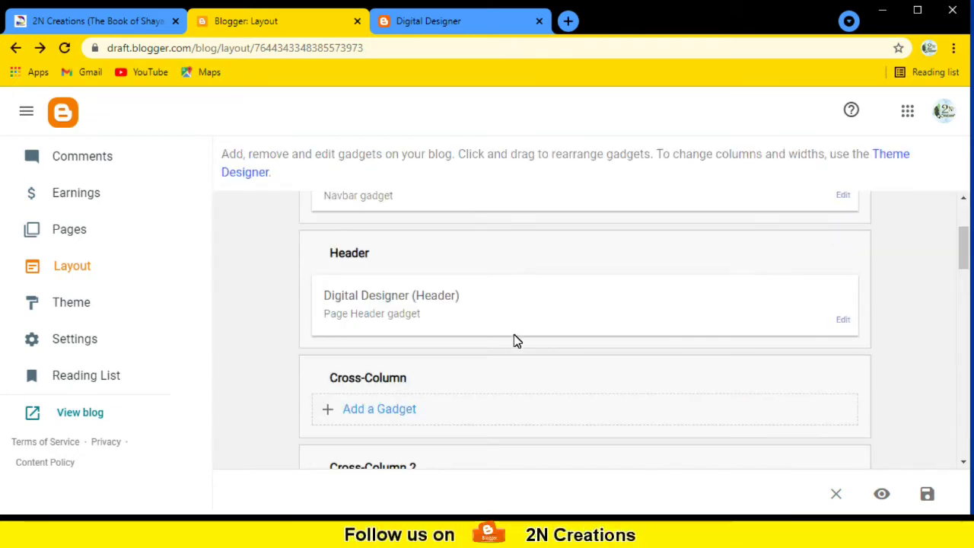
pyautogui.scroll(2, 472, 305)
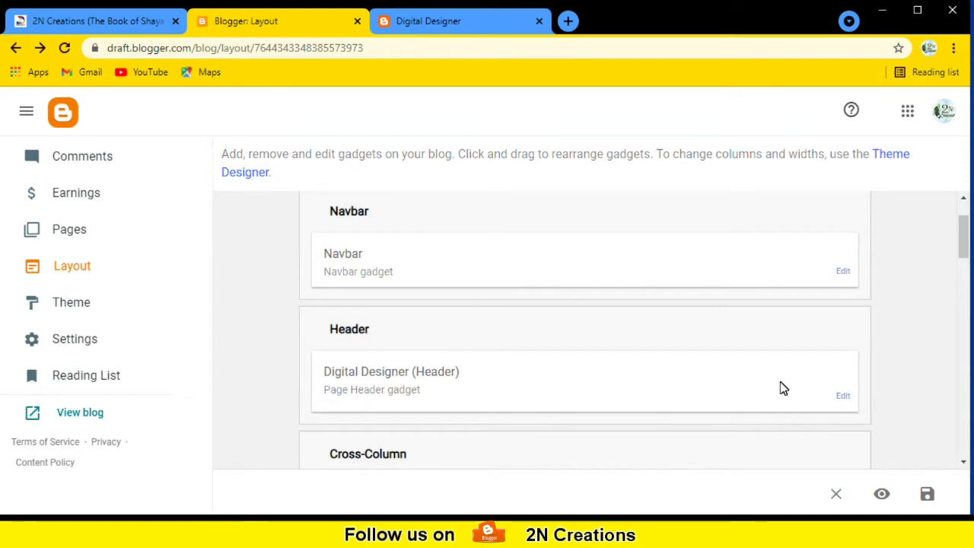
pyautogui.click(842, 399)
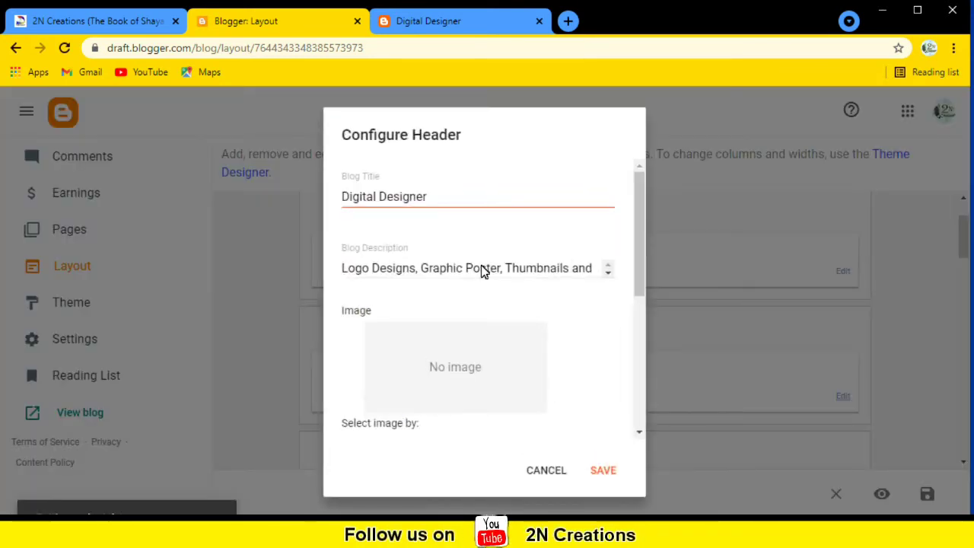
pyautogui.click(439, 199)
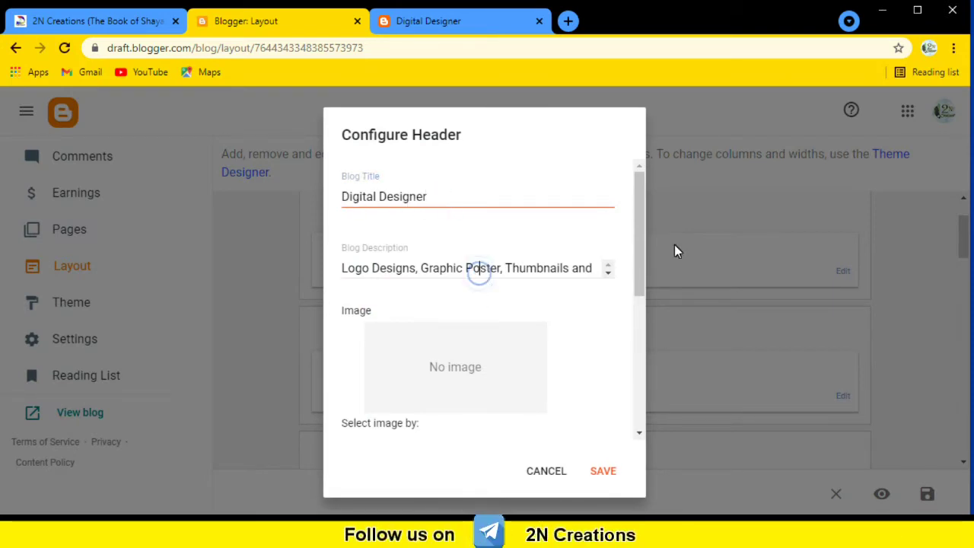
pyautogui.moveTo(639, 270); pyautogui.dragTo(639, 301)
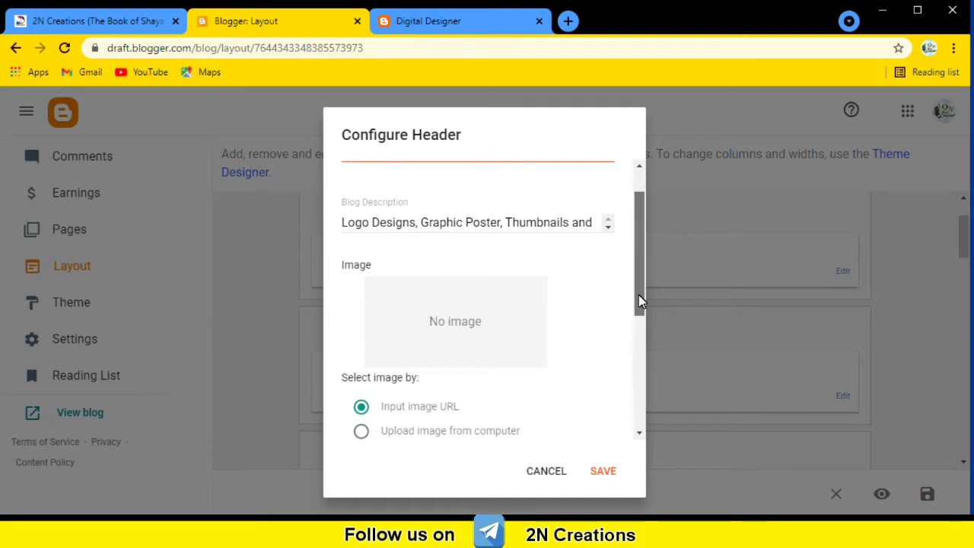
pyautogui.click(447, 217)
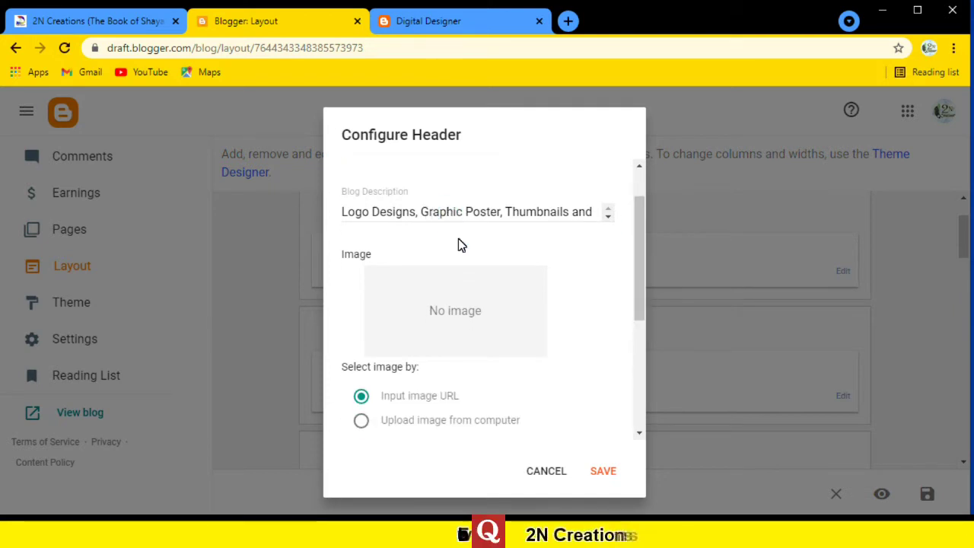
# - Upload DD BLACK LOGO (1).png from the computer's Downloads folder as the header image
pyautogui.moveTo(640, 312); pyautogui.dragTo(637, 339)
pyautogui.click(364, 354)
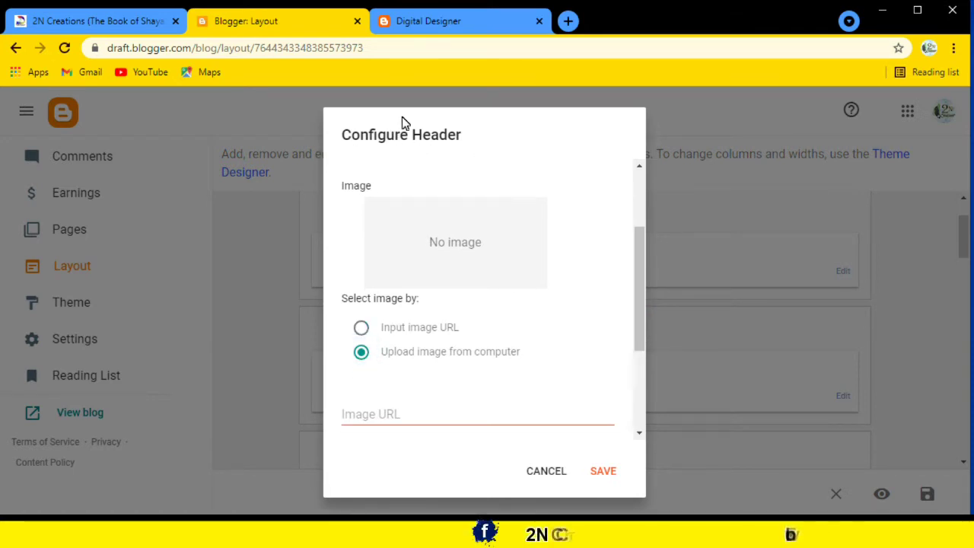
pyautogui.click(420, 354)
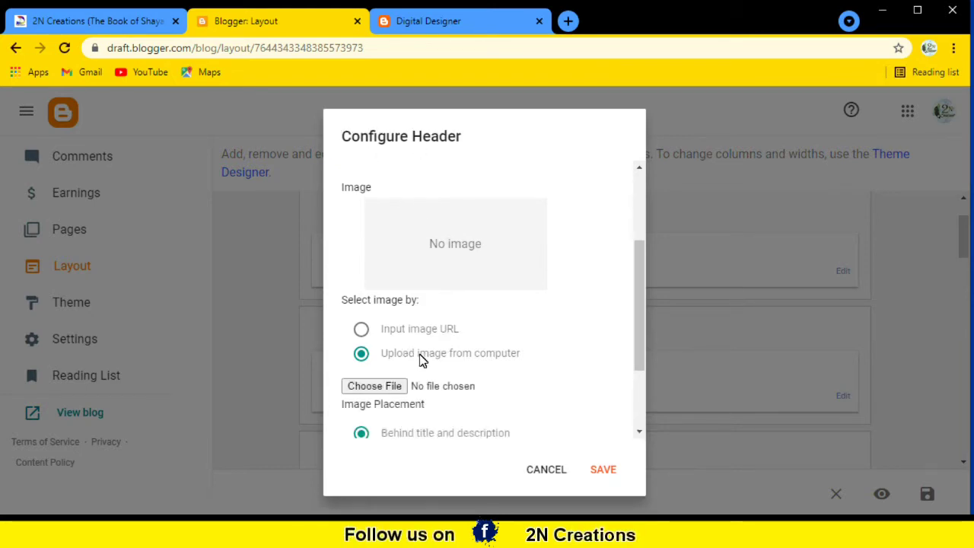
pyautogui.click(385, 388)
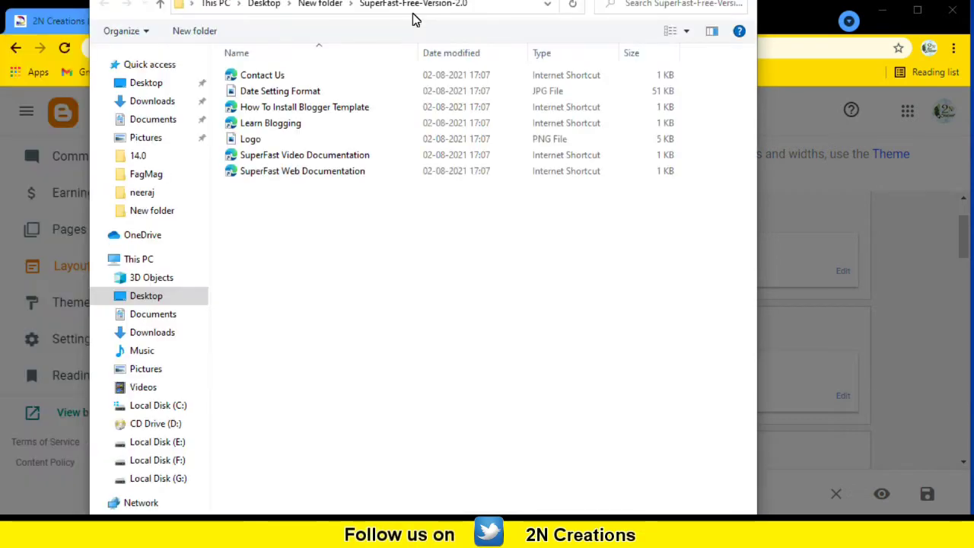
pyautogui.moveTo(411, 3)
pyautogui.mouseDown()
pyautogui.moveTo(404, 40)
pyautogui.moveTo(383, 29)
pyautogui.moveTo(383, 0)
pyautogui.moveTo(437, 20)
pyautogui.mouseUp()
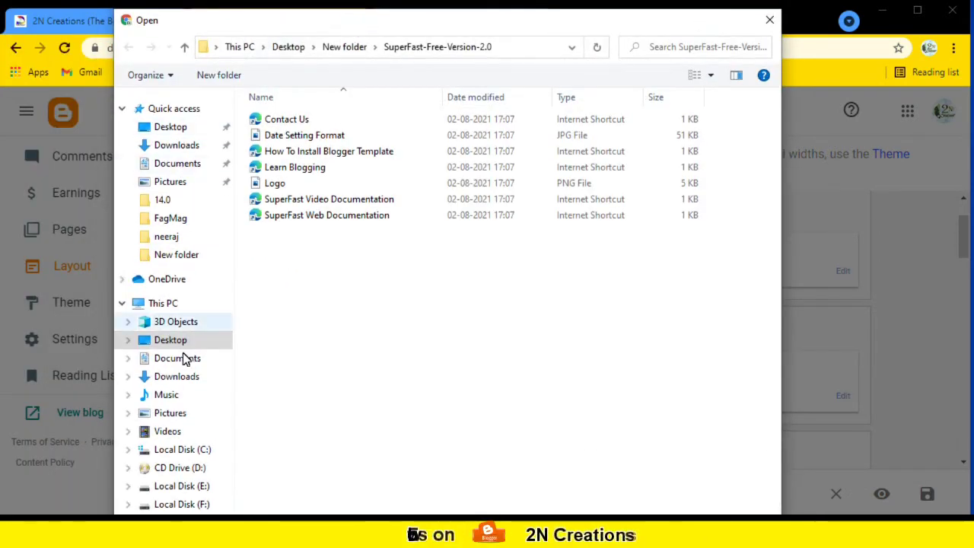
pyautogui.click(194, 505)
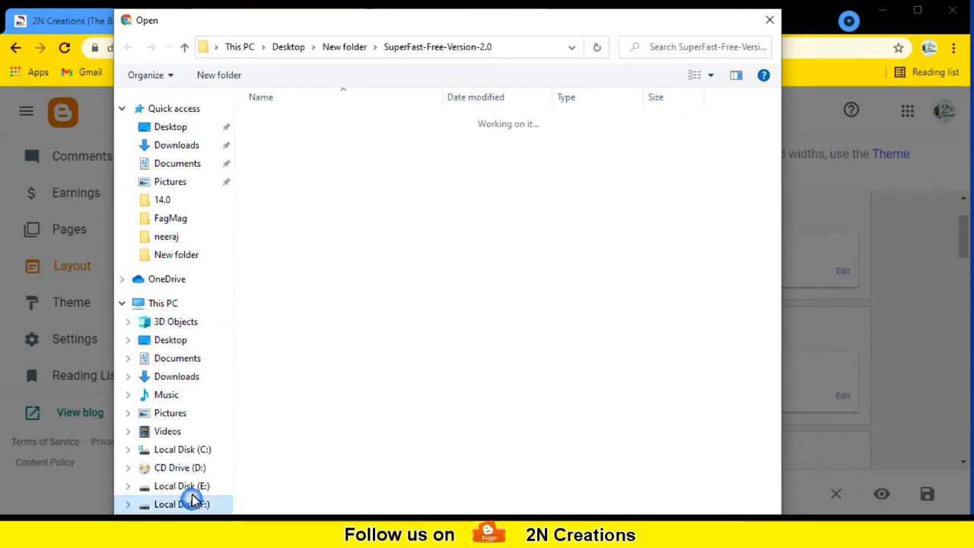
pyautogui.click(163, 147)
pyautogui.scroll(-3, 409, 231)
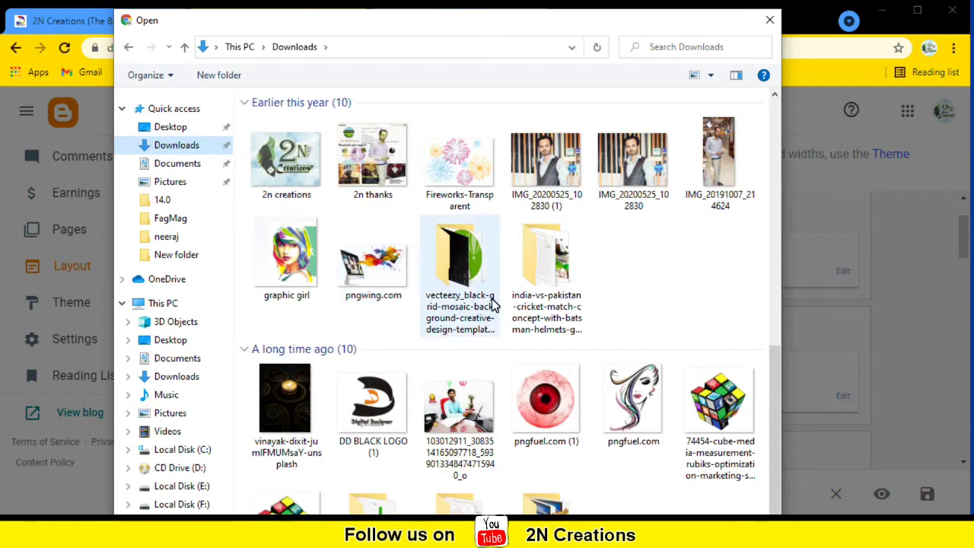
pyautogui.click(367, 411)
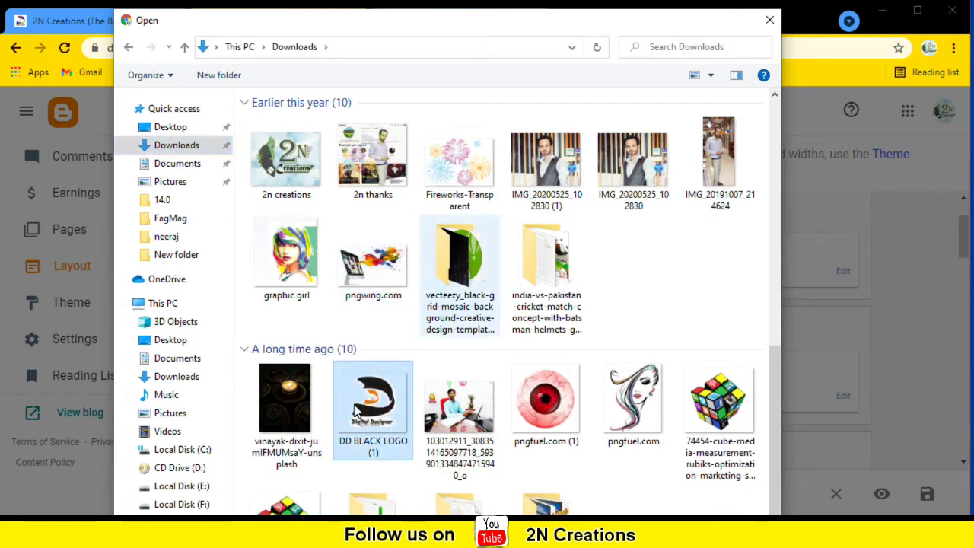
pyautogui.doubleClick(355, 411)
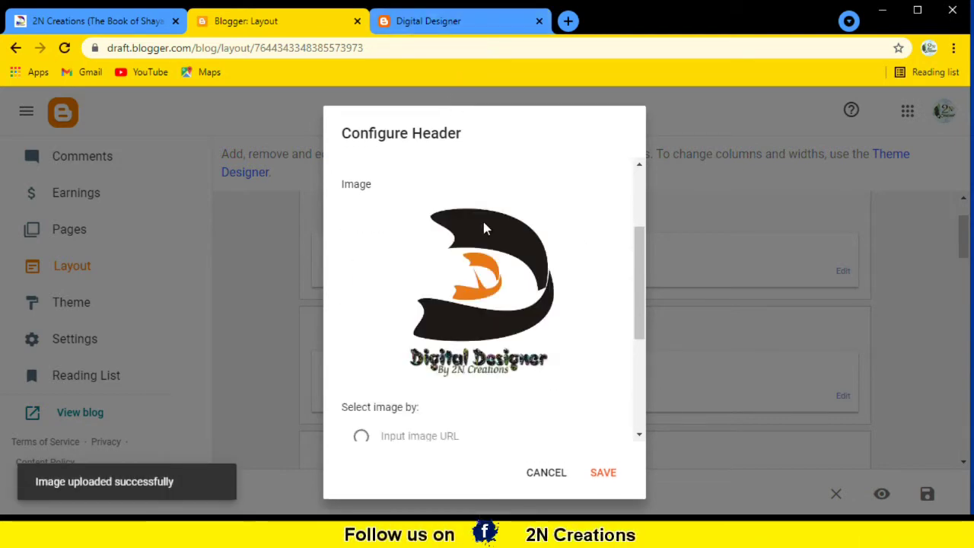
# - Review the image placement options and save the header with the image behind title and description and Shrink to fit off
pyautogui.scroll(-2, 638, 299)
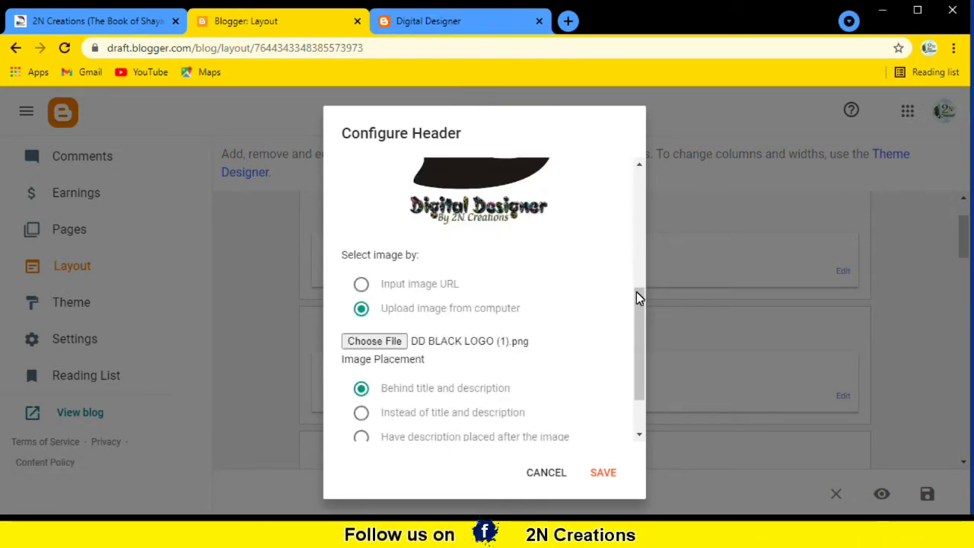
pyautogui.scroll(-1, 642, 365)
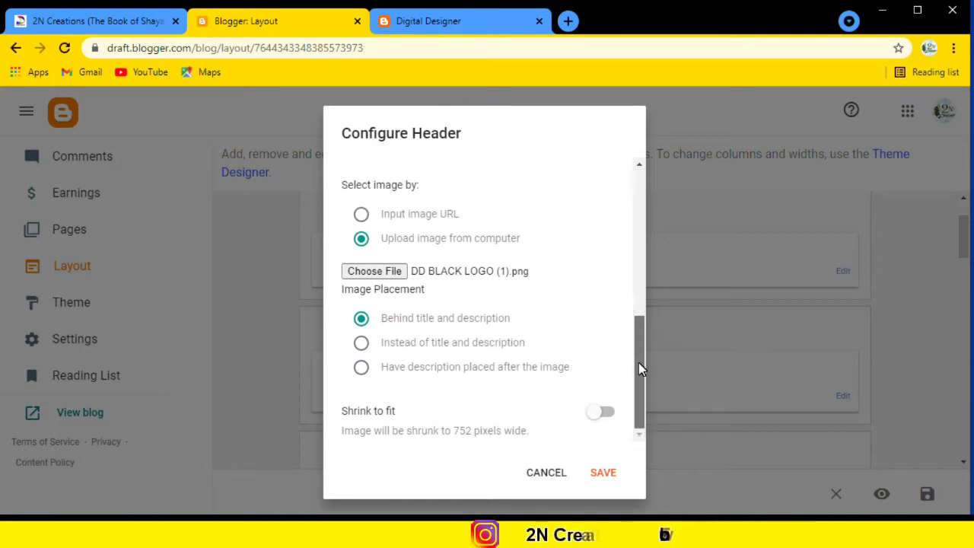
pyautogui.scroll(1, 639, 363)
pyautogui.scroll(1, 640, 335)
pyautogui.scroll(-2, 644, 373)
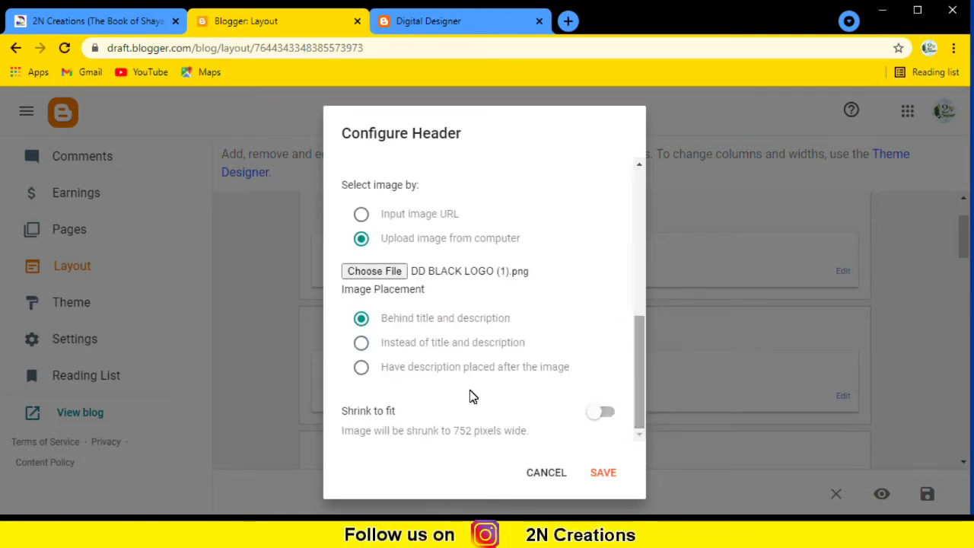
pyautogui.click(608, 472)
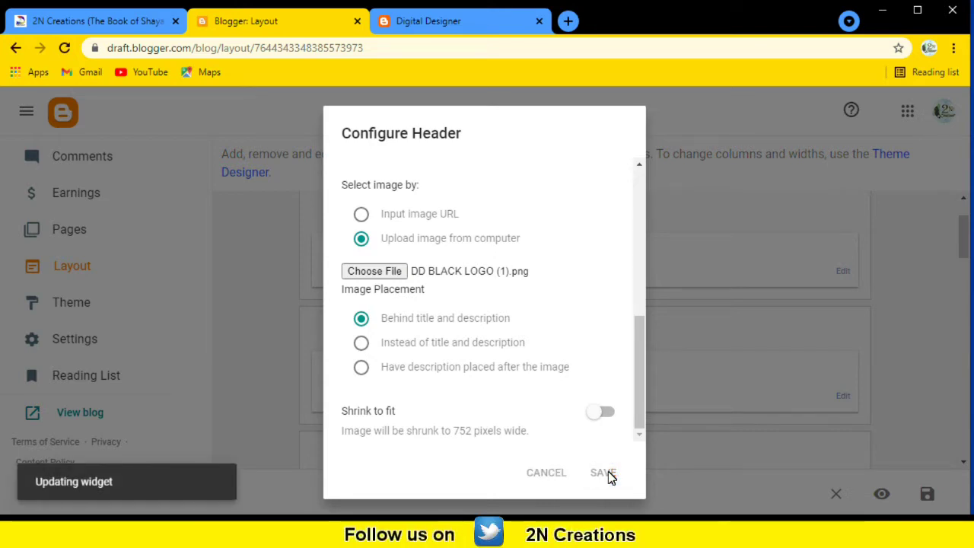
# - Reload the live blog and inspect how the uploaded logo displays in the header
pyautogui.click(448, 22)
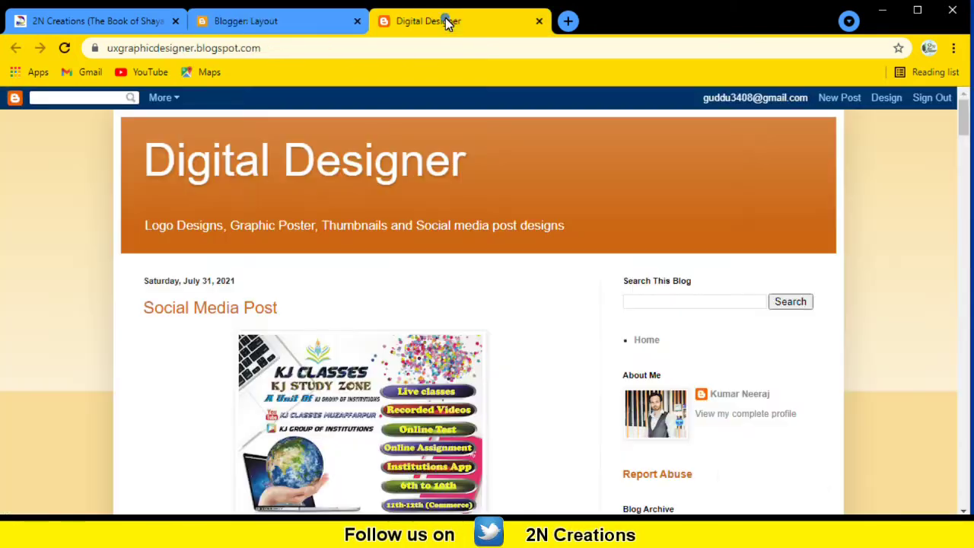
pyautogui.press('F5')
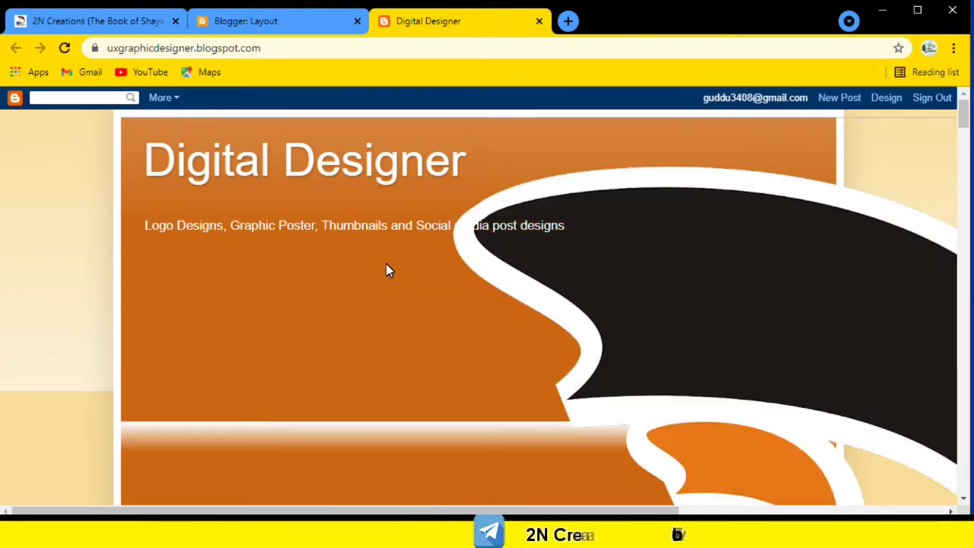
pyautogui.scroll(-3, 667, 361)
pyautogui.scroll(-5, 742, 296)
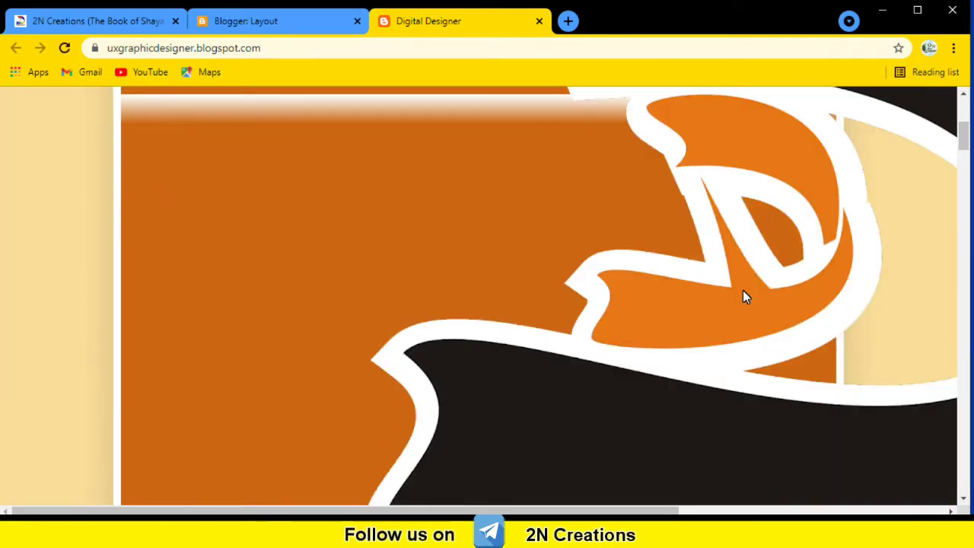
# - Examine the size and extent of the logo across the live blog's header area
pyautogui.scroll(2, 735, 318)
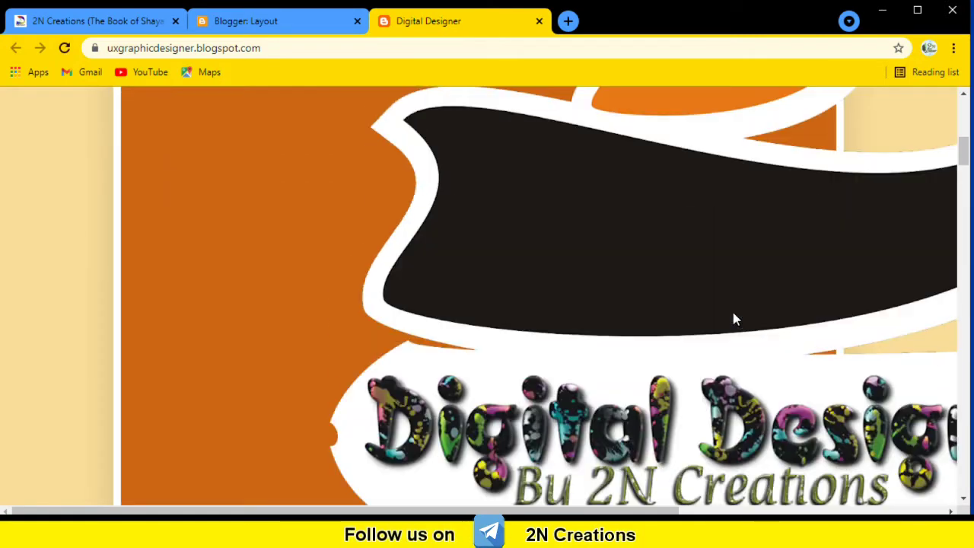
pyautogui.scroll(4, 733, 312)
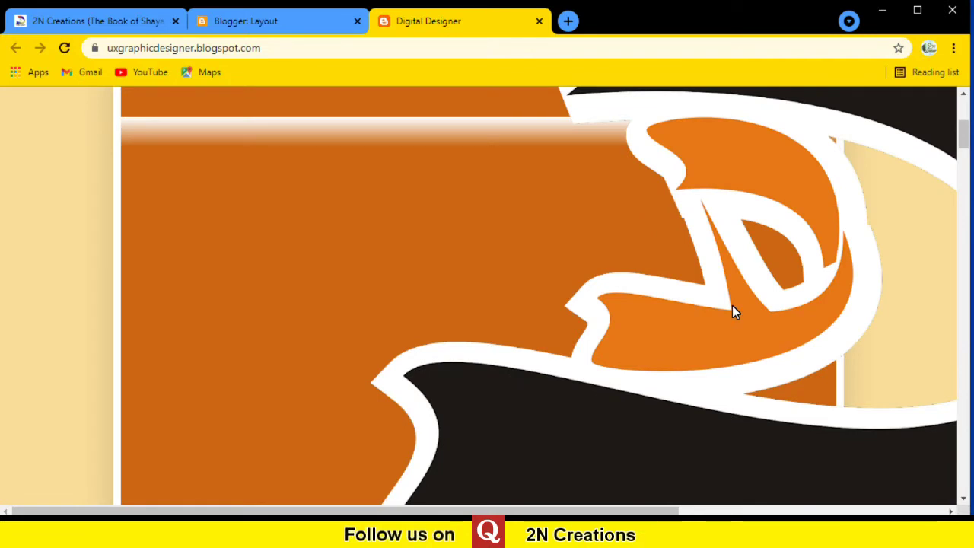
pyautogui.scroll(2, 731, 305)
pyautogui.scroll(1, 731, 308)
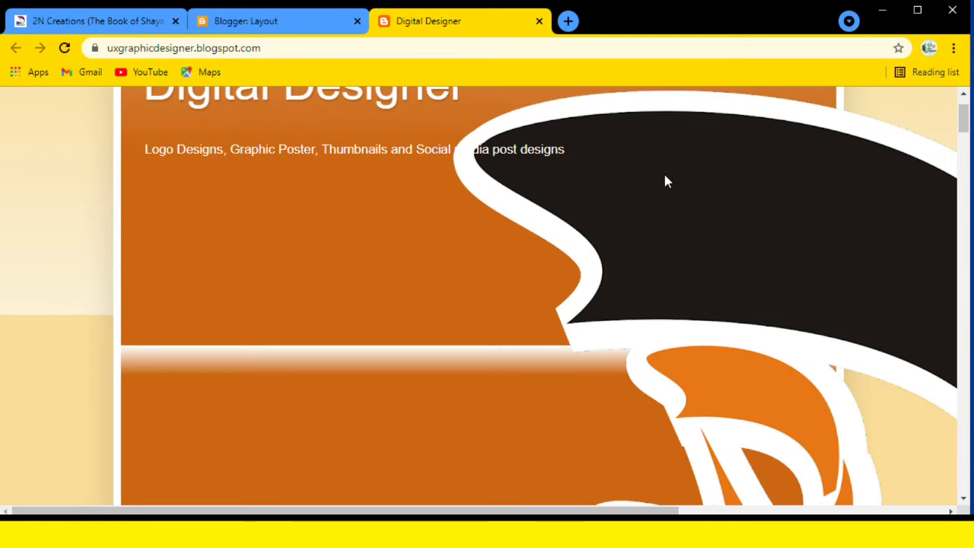
pyautogui.scroll(1, 659, 206)
pyautogui.scroll(-6, 678, 221)
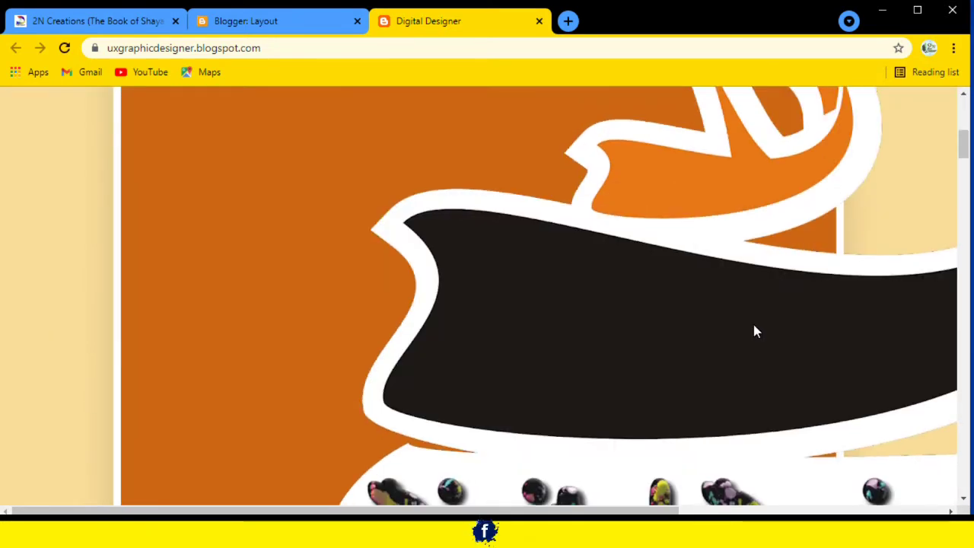
pyautogui.scroll(-5, 754, 328)
pyautogui.scroll(6, 733, 261)
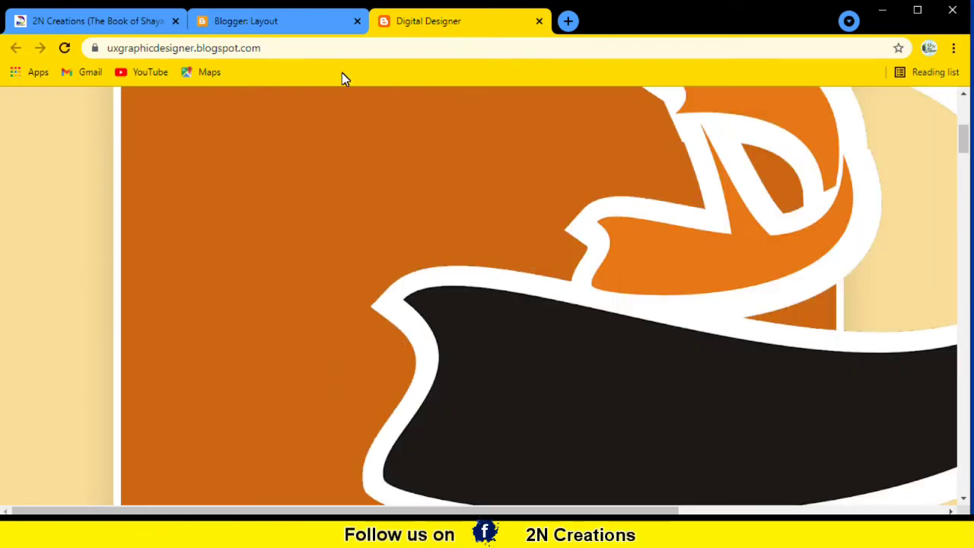
# - Reopen the page header gadget's settings in the blog layout and set the image source to Upload image from computer
pyautogui.click(266, 21)
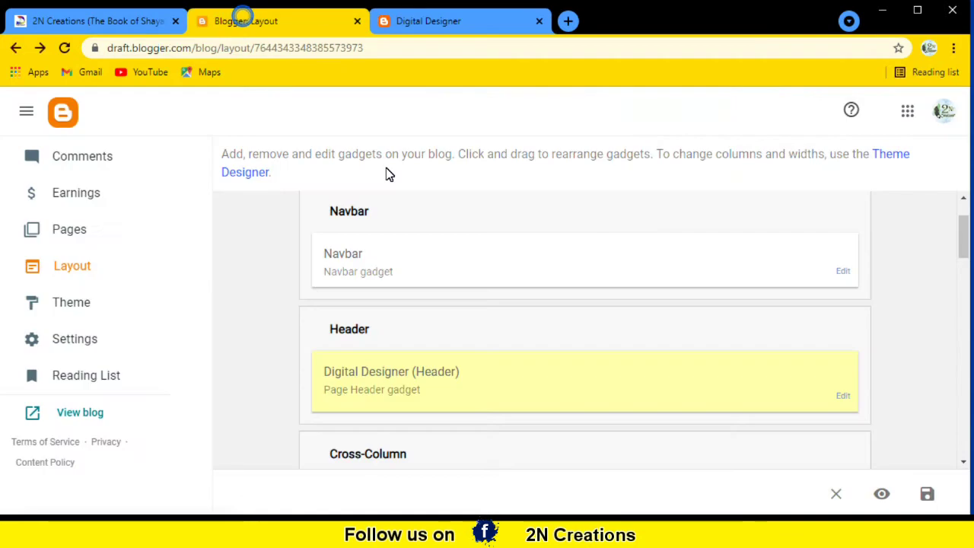
pyautogui.click(843, 395)
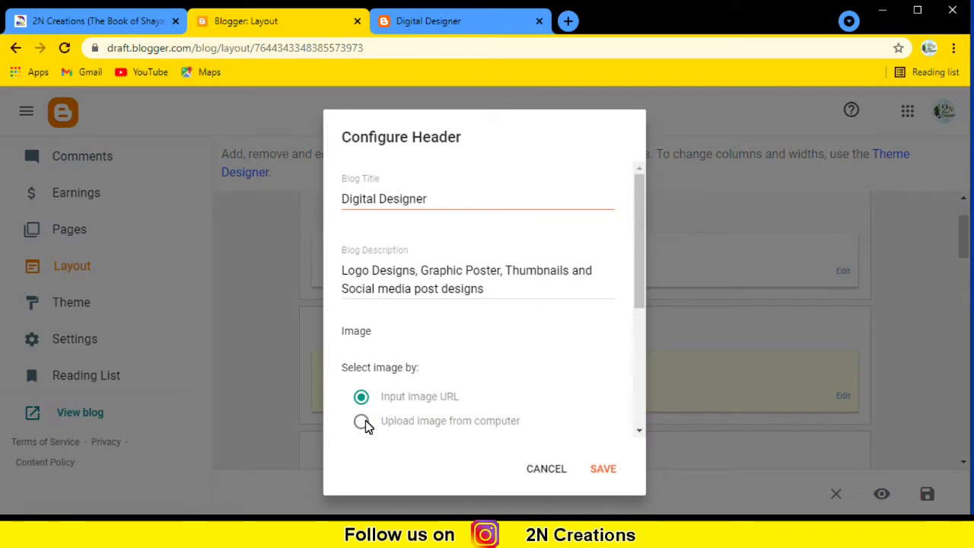
pyautogui.scroll(-2, 439, 420)
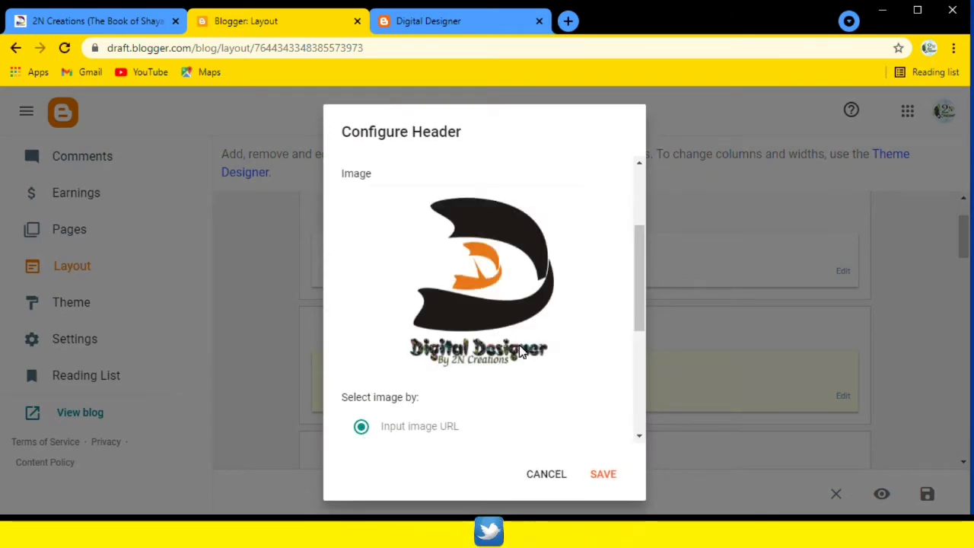
pyautogui.scroll(-3, 525, 350)
pyautogui.scroll(-1, 510, 335)
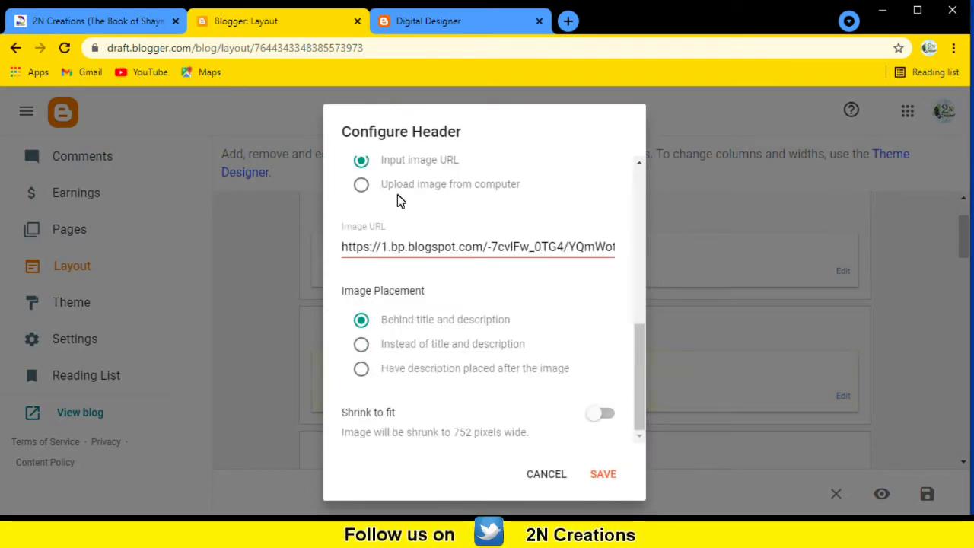
pyautogui.scroll(2, 358, 208)
pyautogui.click(362, 261)
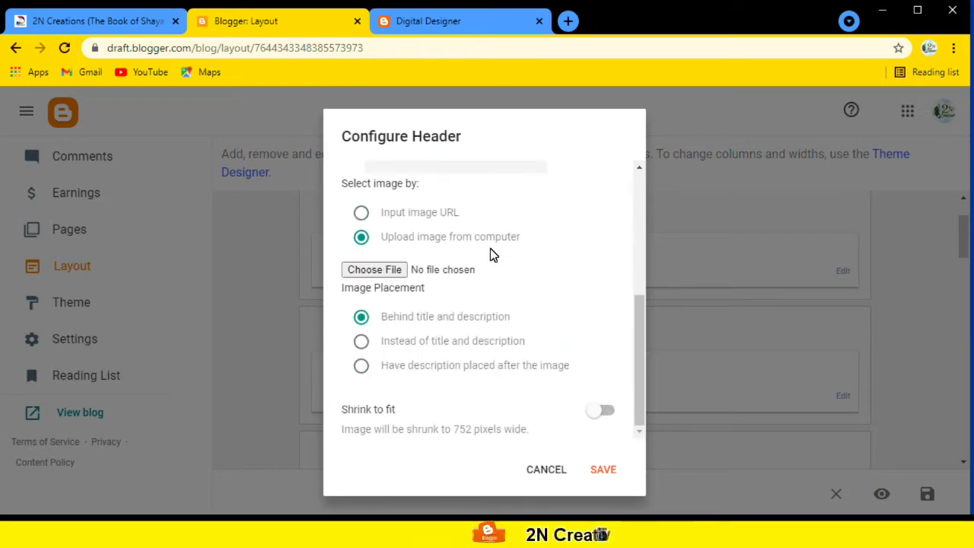
pyautogui.scroll(1, 490, 251)
pyautogui.scroll(-1, 502, 259)
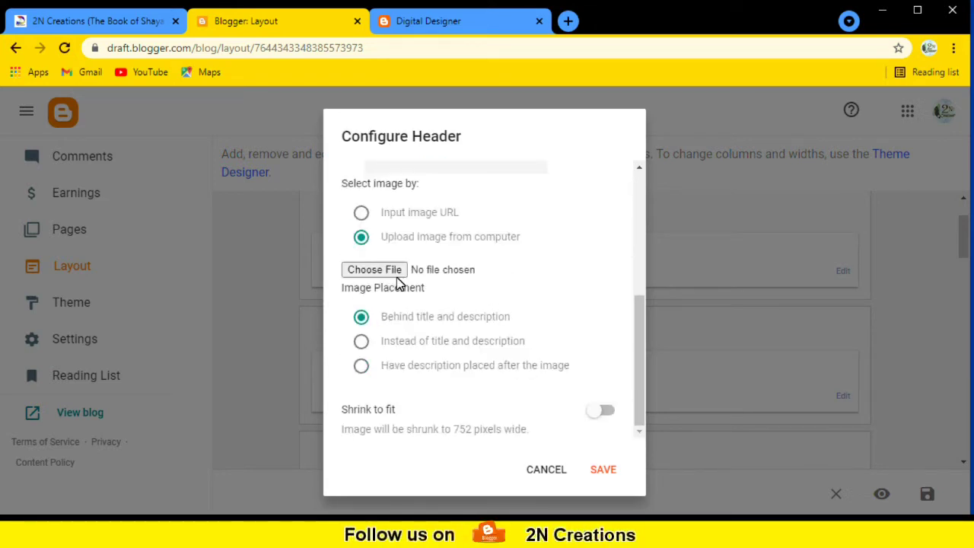
# - Upload "etasveer png logo.png" from the logo folder on Local Disk (G:) as the header image
pyautogui.click(377, 273)
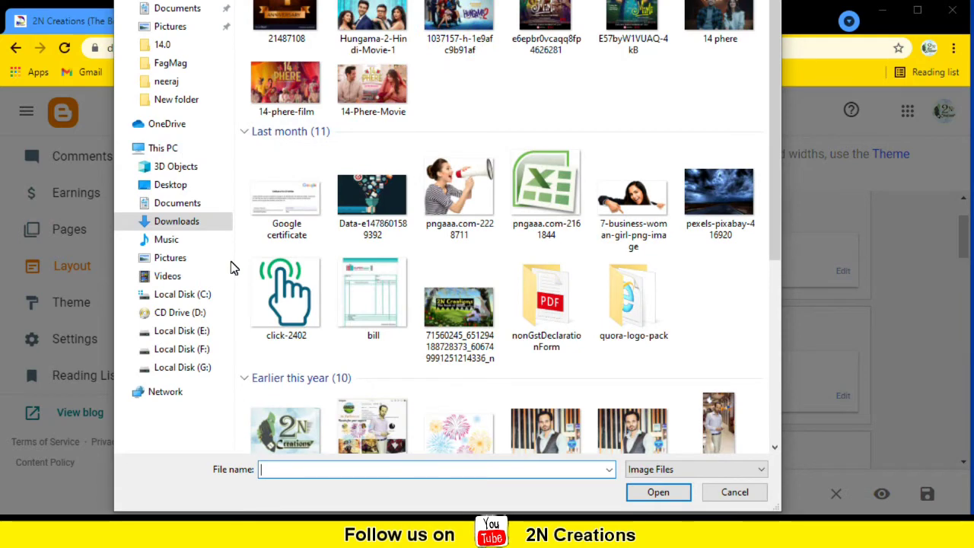
pyautogui.click(176, 367)
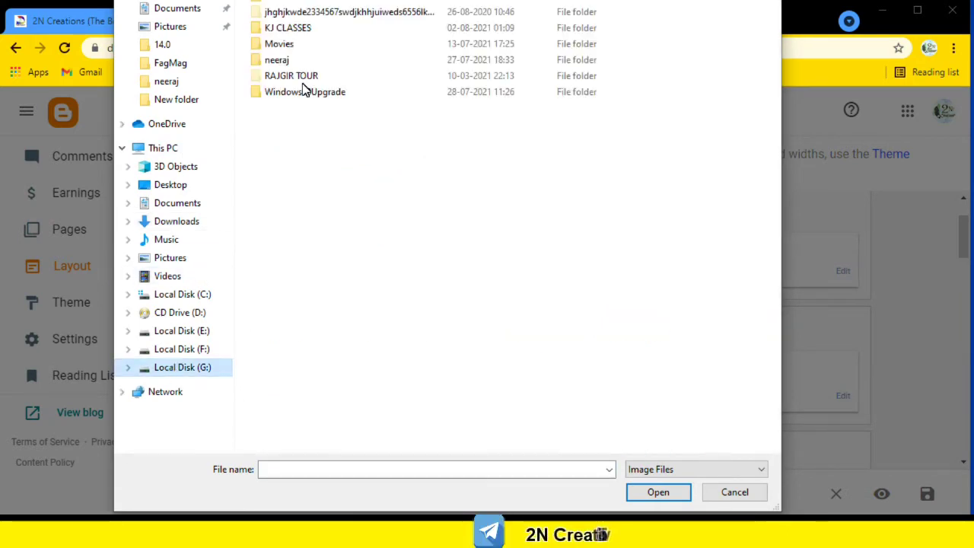
pyautogui.click(294, 64)
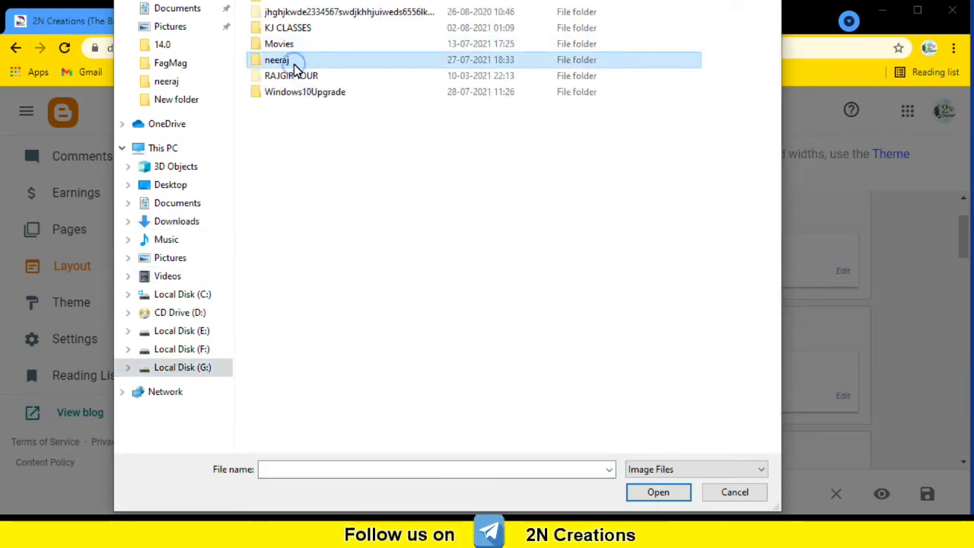
pyautogui.doubleClick(294, 64)
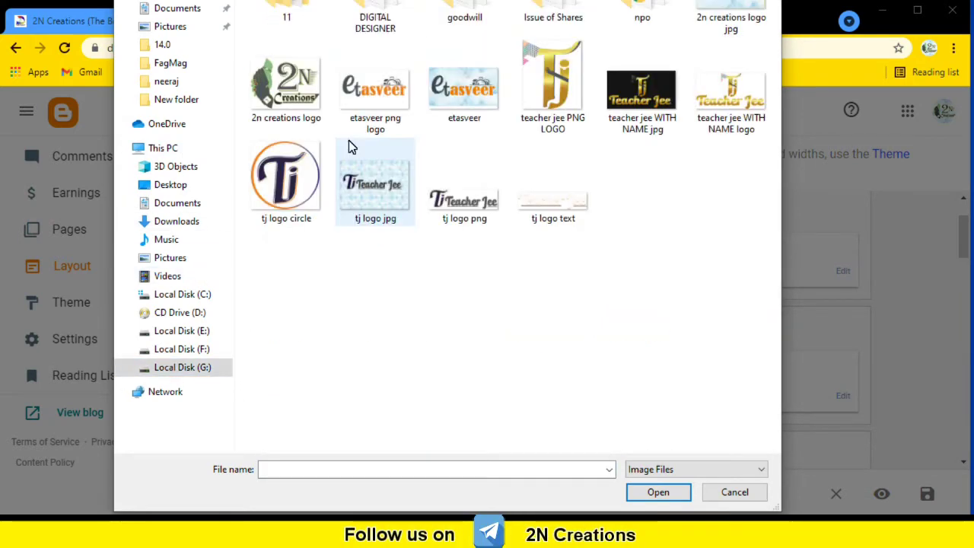
pyautogui.click(389, 95)
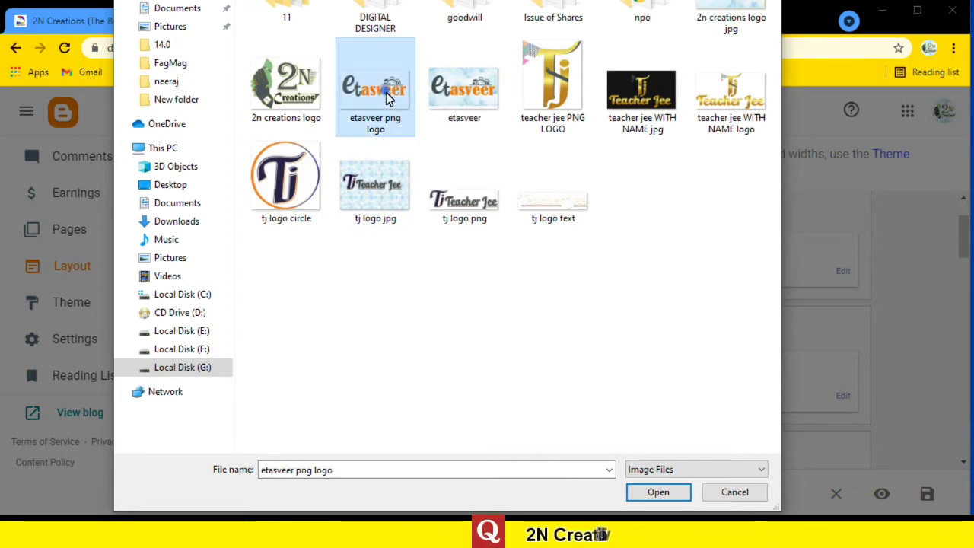
pyautogui.click(658, 492)
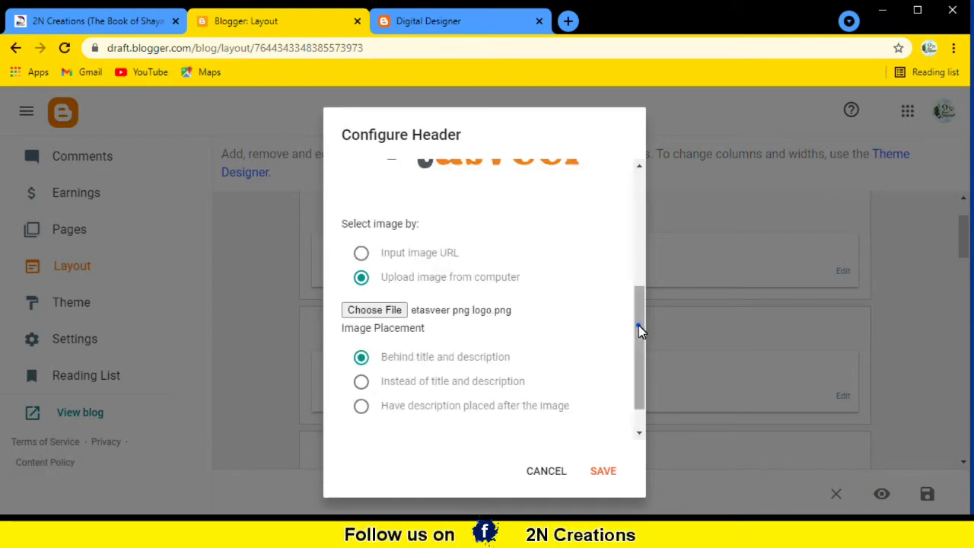
# - Check the new header image's preview and save the header with the image behind title and description
pyautogui.scroll(2, 634, 289)
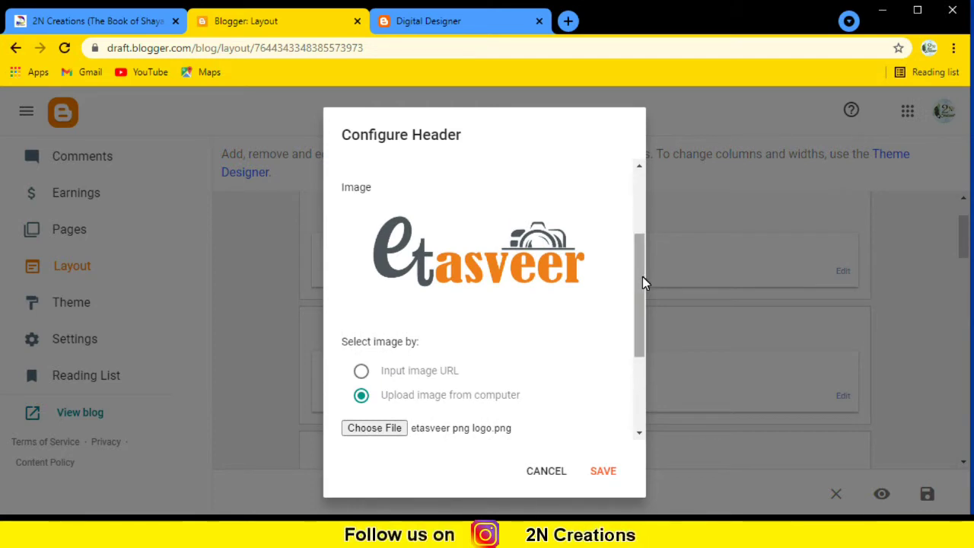
pyautogui.scroll(-2, 642, 297)
pyautogui.scroll(1, 642, 303)
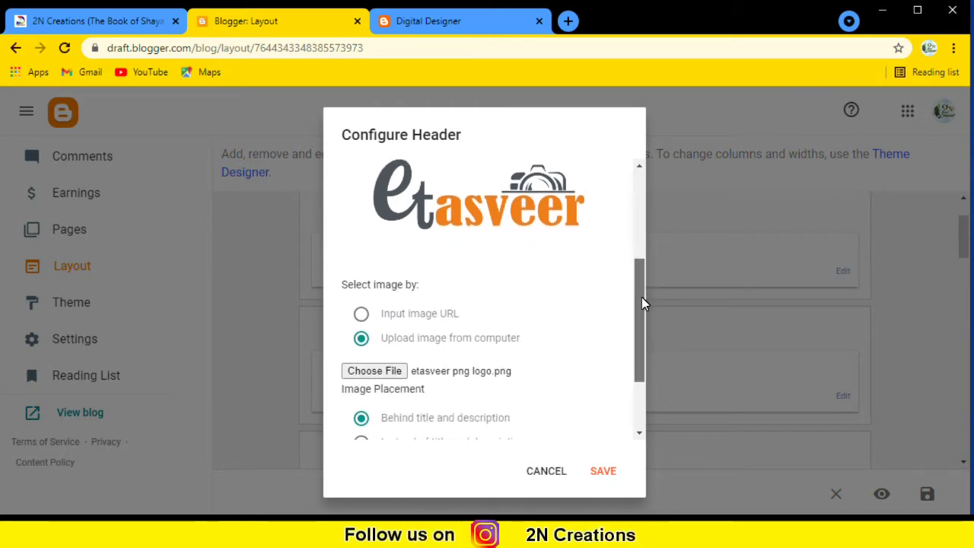
pyautogui.click(602, 473)
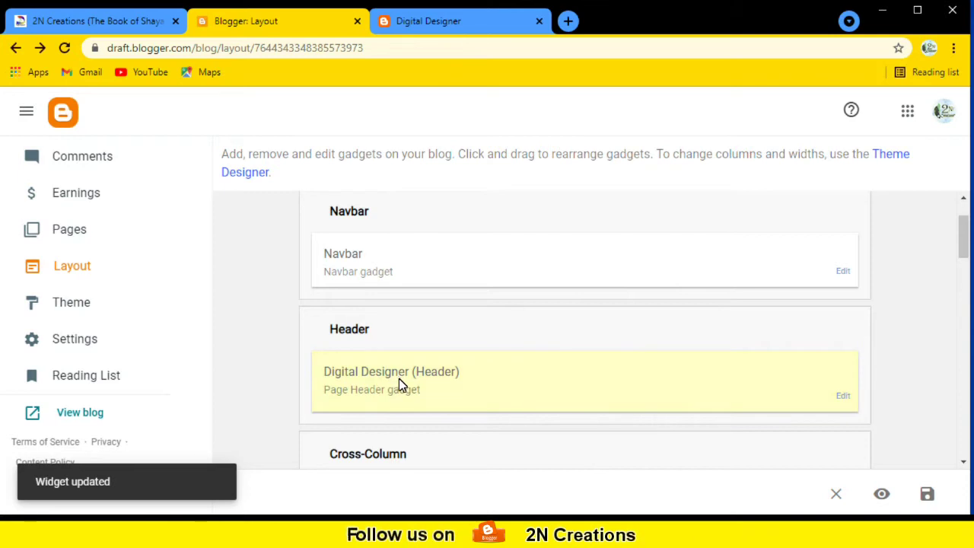
# - Reload the live blog and inspect how the etasveer logo fits across the header
pyautogui.click(414, 21)
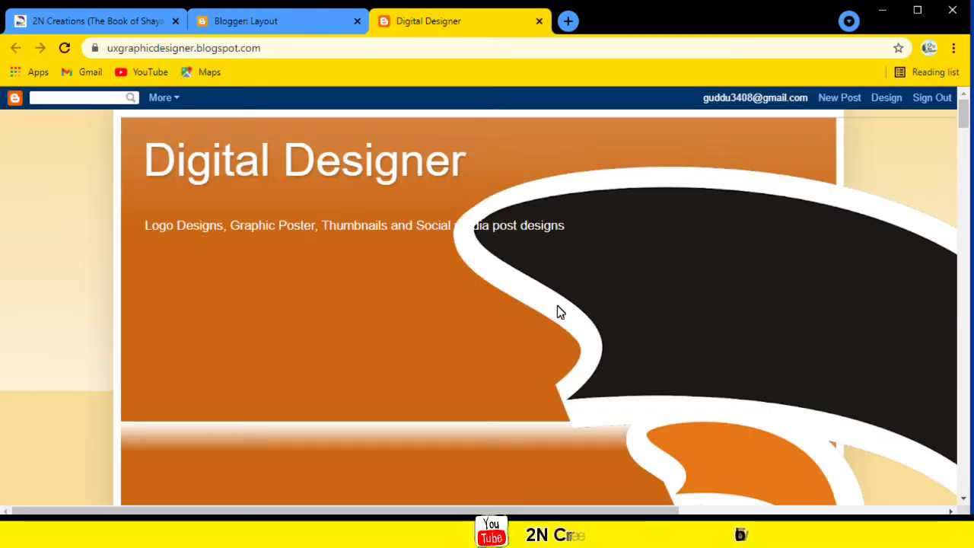
pyautogui.press('F5')
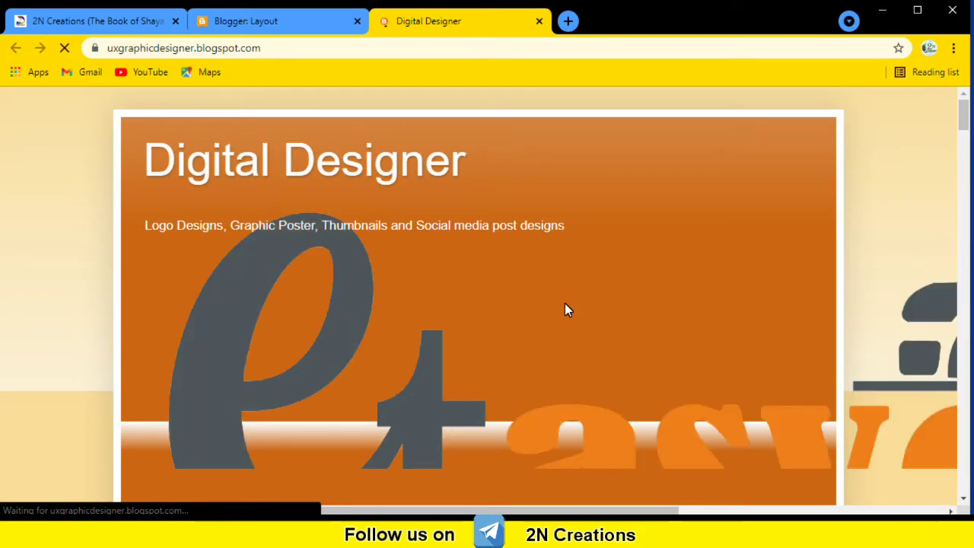
pyautogui.scroll(-3, 641, 319)
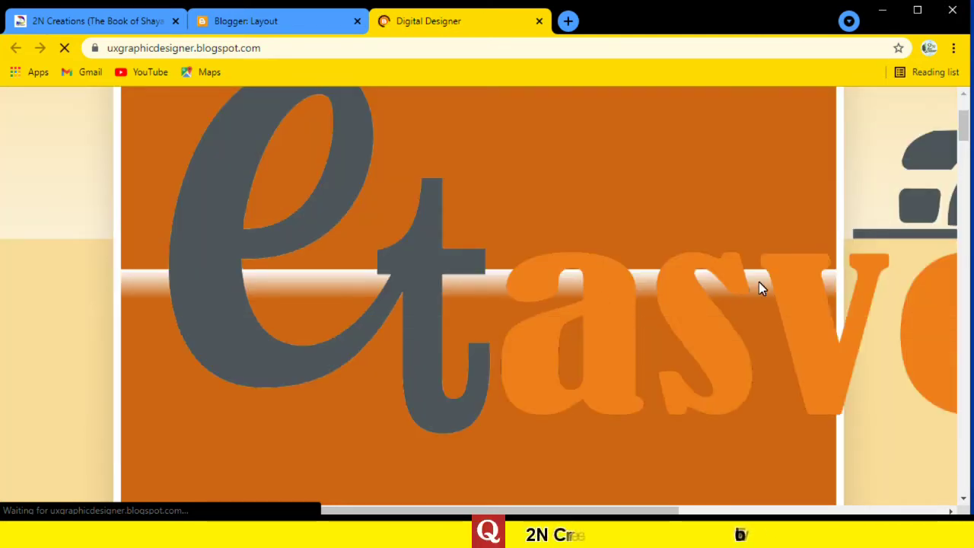
pyautogui.moveTo(375, 511); pyautogui.dragTo(675, 513)
pyautogui.hscroll(-5, 539, 229)
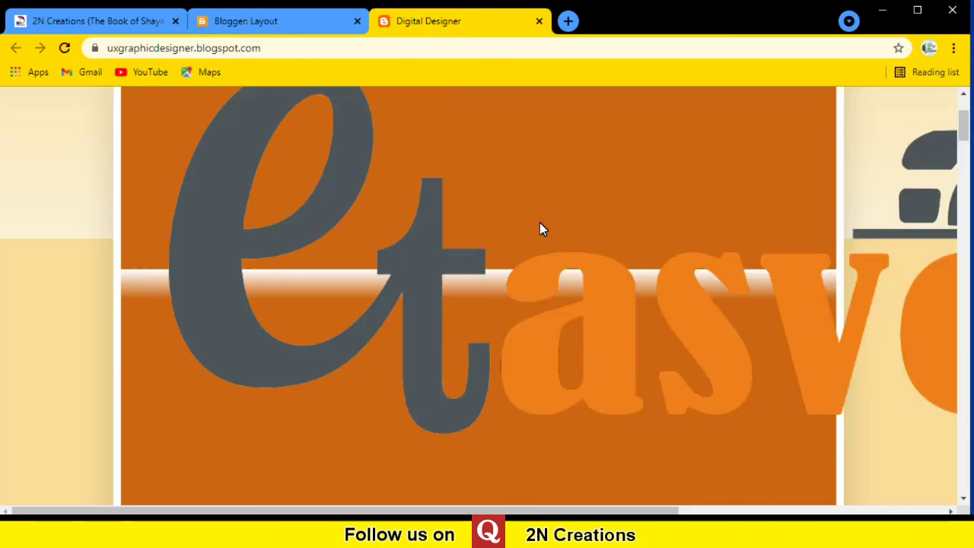
pyautogui.scroll(2, 503, 302)
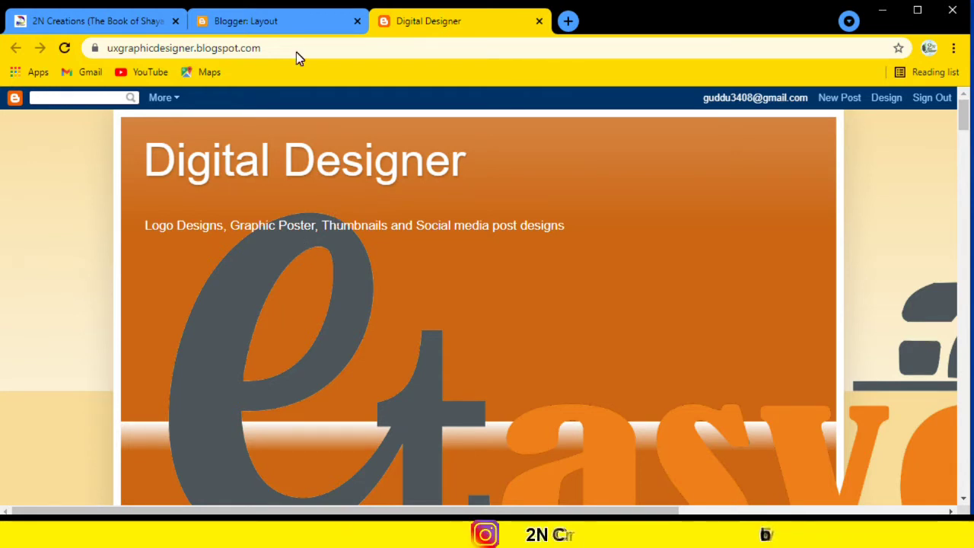
# - Return to the blog layout, look over its gadget sections and open the Blog Posts gadget's settings
pyautogui.click(300, 18)
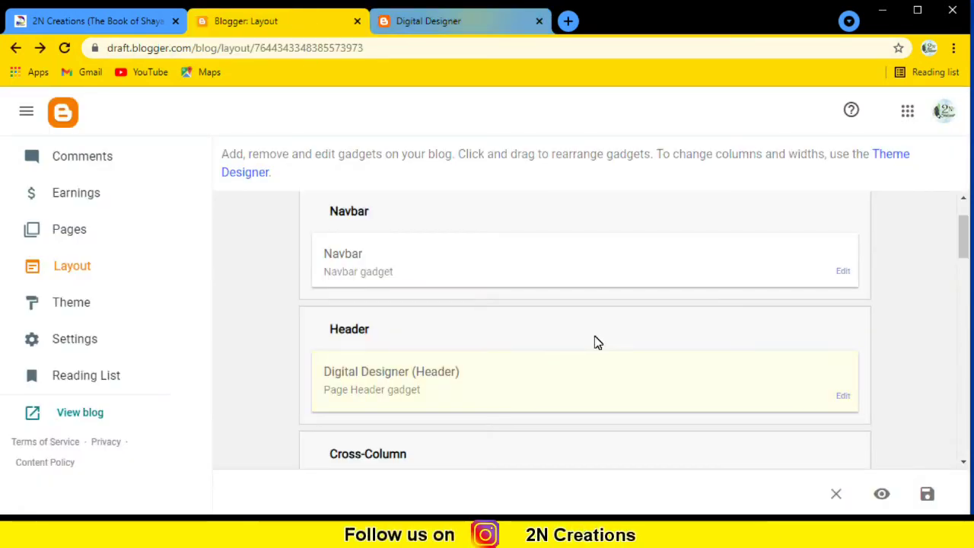
pyautogui.scroll(-2, 598, 343)
pyautogui.scroll(1, 586, 322)
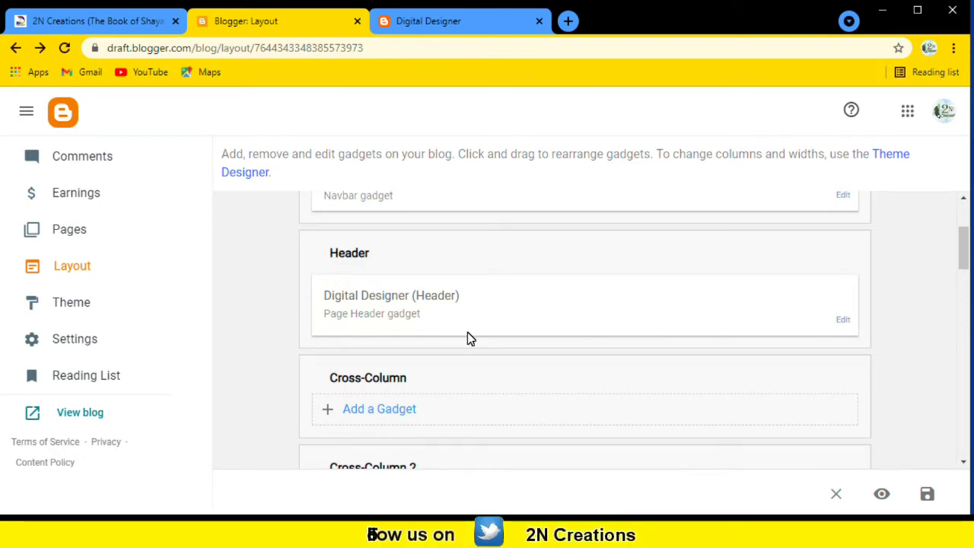
pyautogui.scroll(-1, 479, 326)
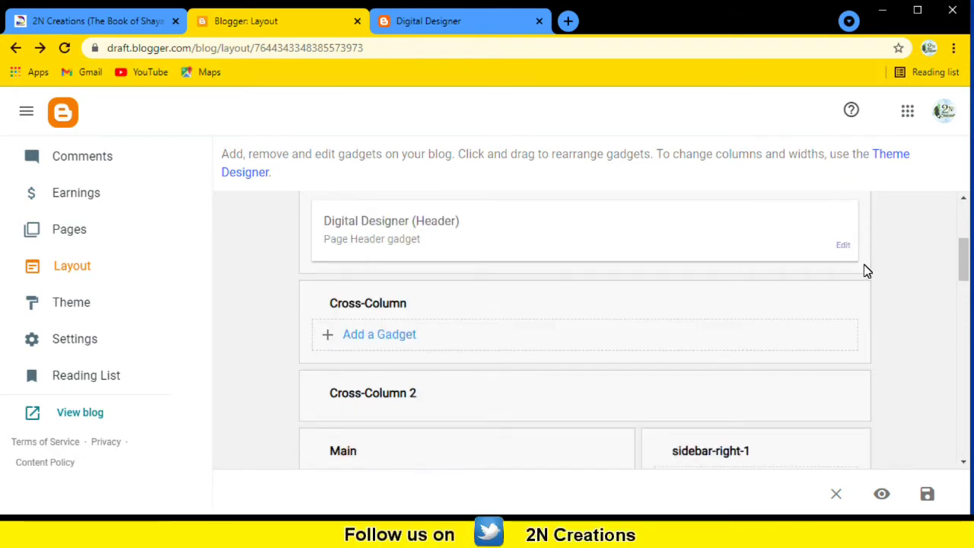
pyautogui.scroll(1, 865, 266)
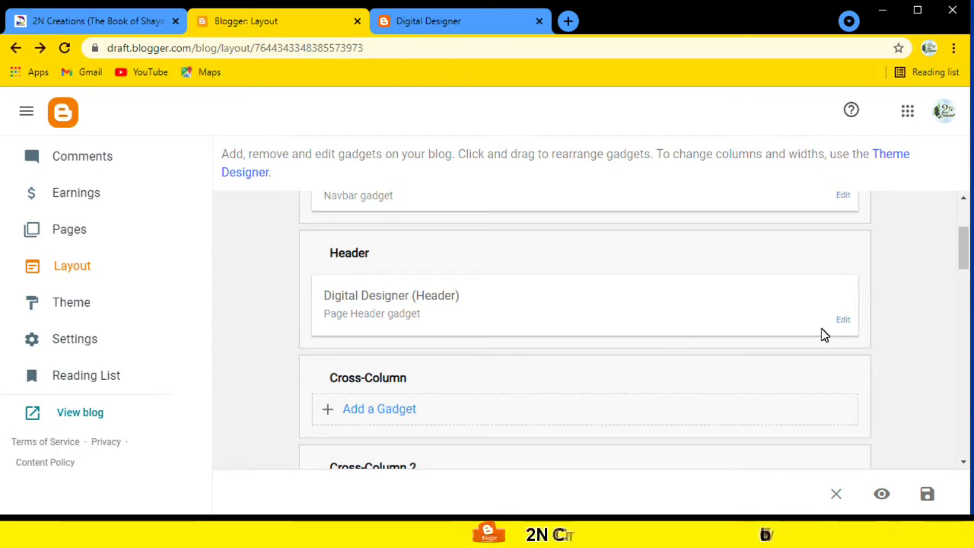
pyautogui.scroll(-3, 823, 333)
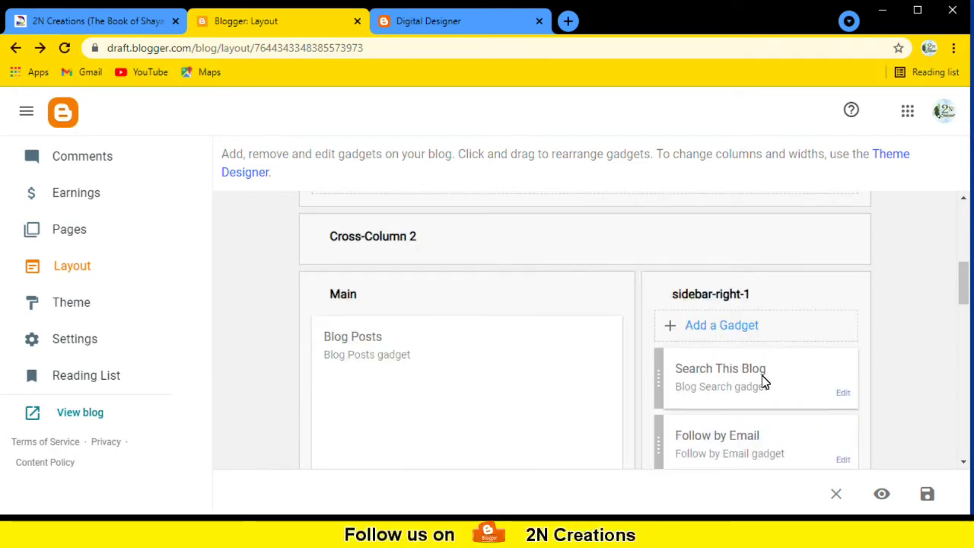
pyautogui.scroll(-1, 761, 381)
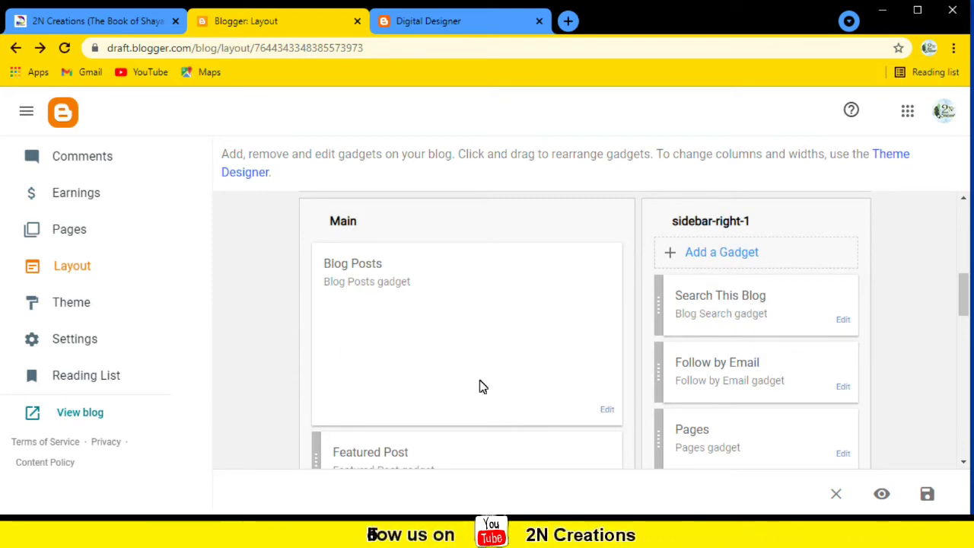
pyautogui.click(609, 412)
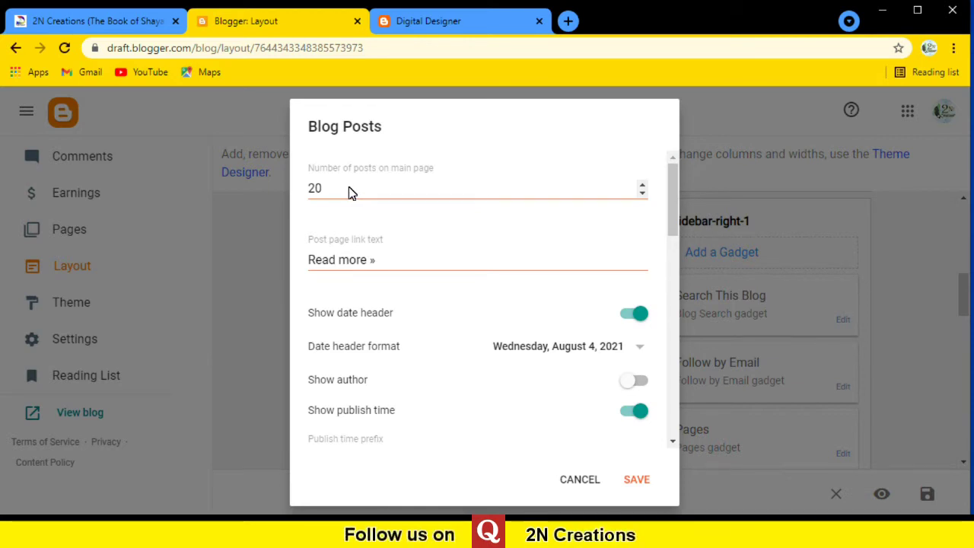
# - Set the number of posts on the main page to 50
pyautogui.doubleClick(343, 189)
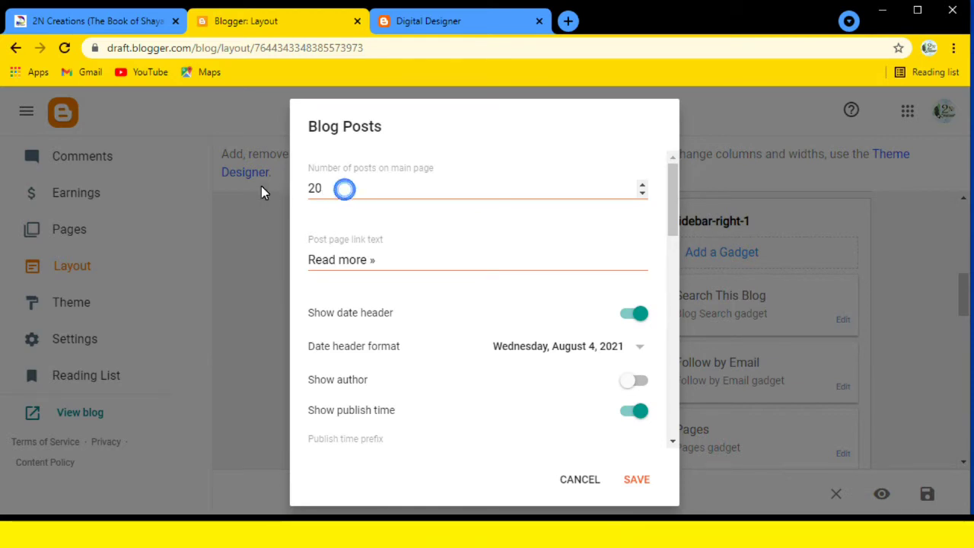
pyautogui.write('5')
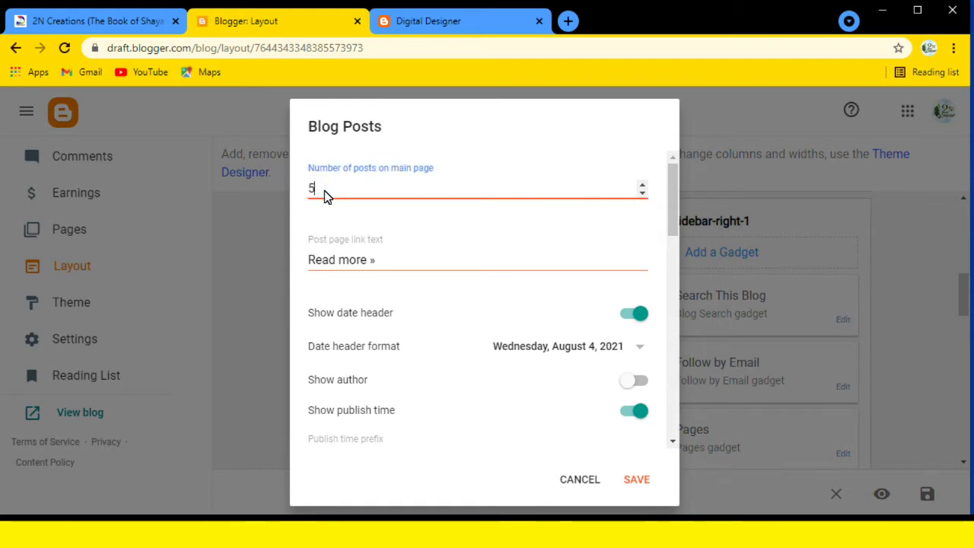
pyautogui.write('0')
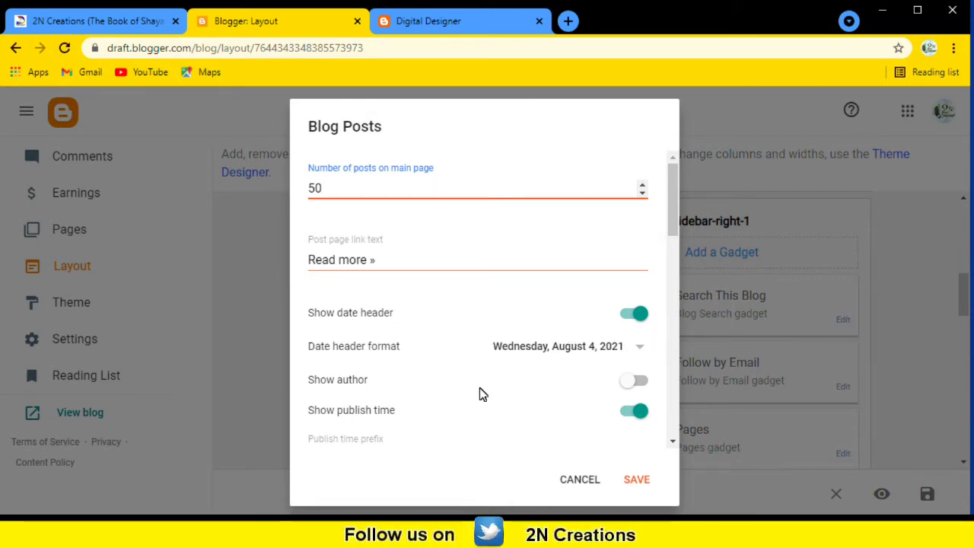
# - Turn on the author display for blog posts, review the remaining post options and arrangement, and save the Blog Posts gadget
pyautogui.click(640, 385)
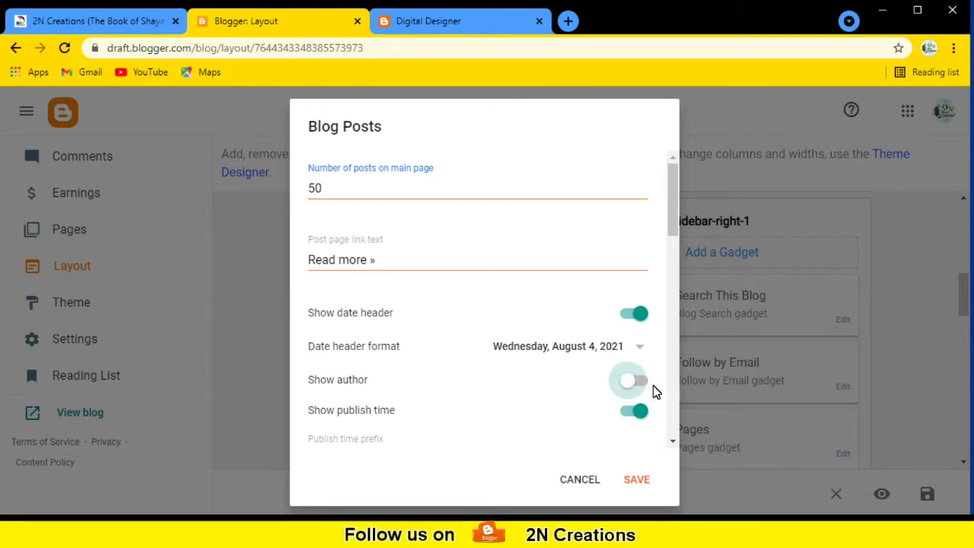
pyautogui.click(642, 388)
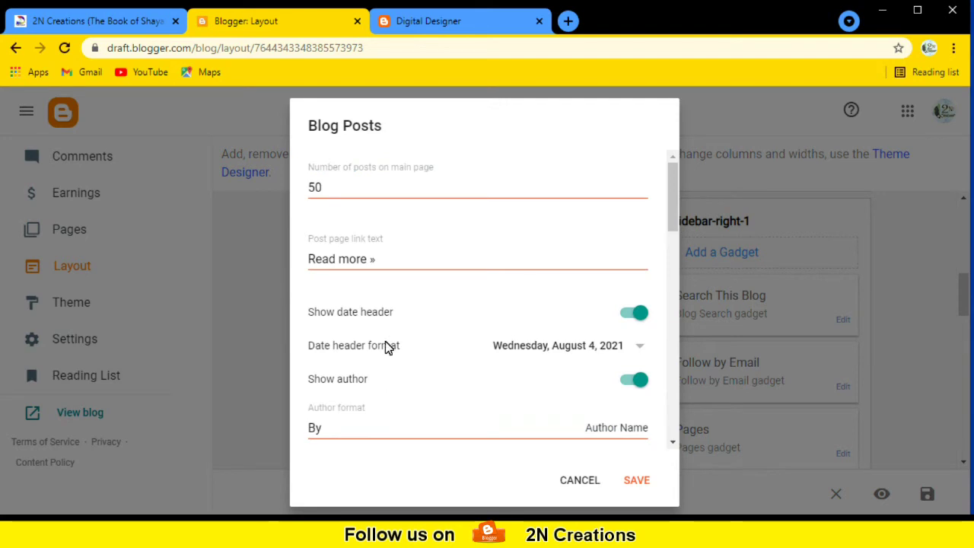
pyautogui.scroll(-3, 417, 427)
pyautogui.scroll(-1, 423, 430)
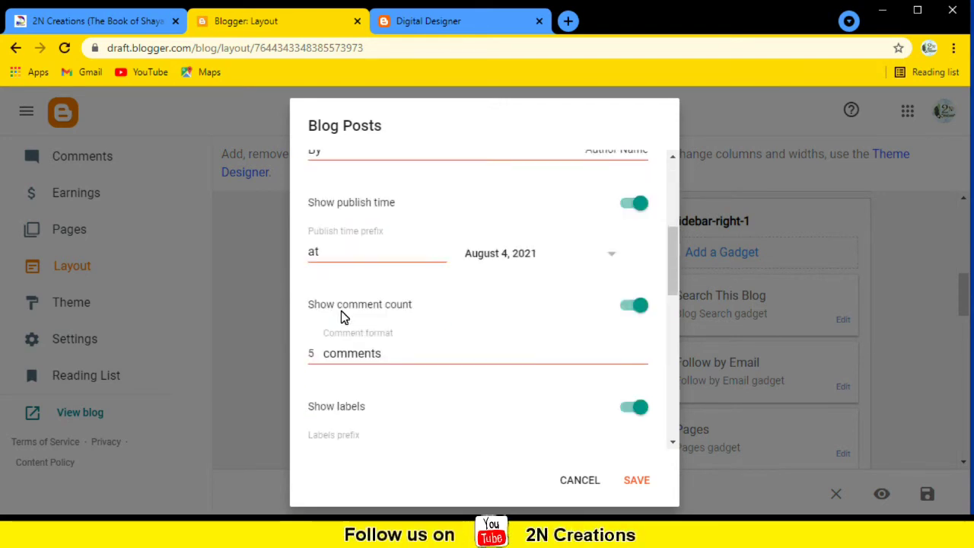
pyautogui.scroll(-2, 507, 340)
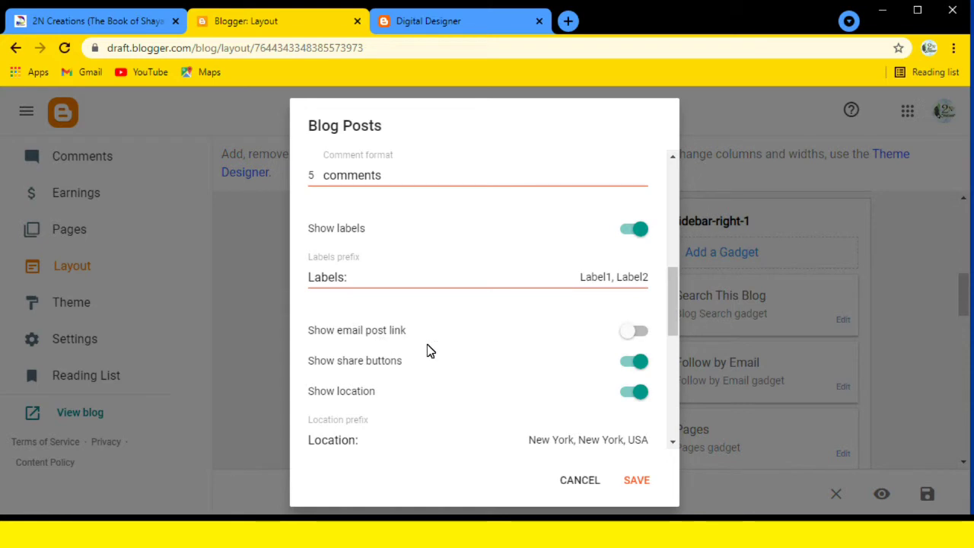
pyautogui.scroll(-5, 579, 411)
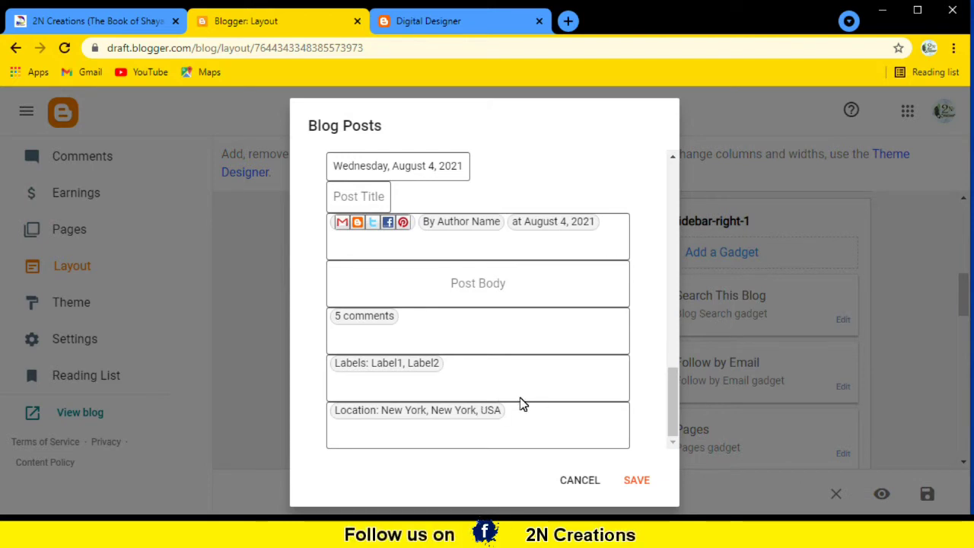
pyautogui.click(637, 481)
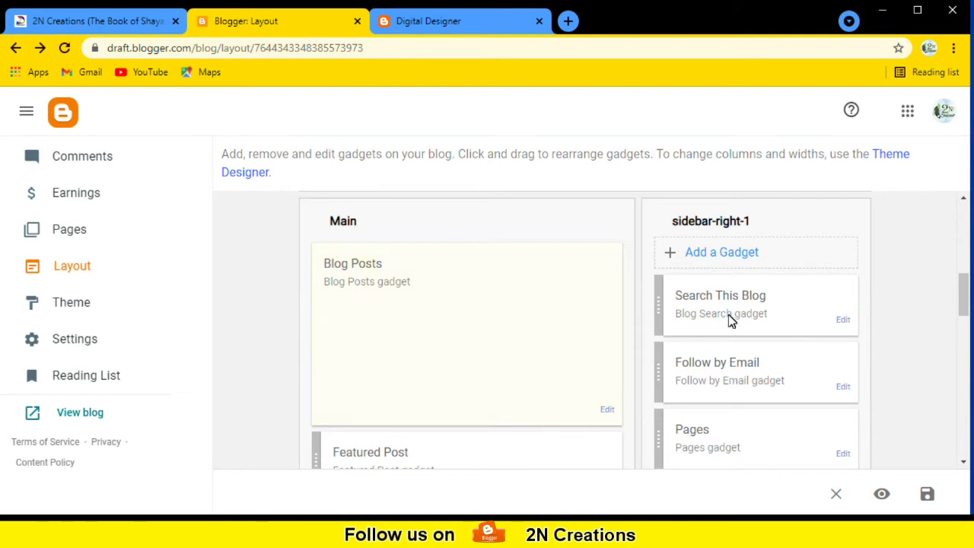
# - Look over the sidebar gadgets in the layout and compare them with the sidebar on the live blog
pyautogui.click(736, 383)
pyautogui.scroll(-3, 963, 300)
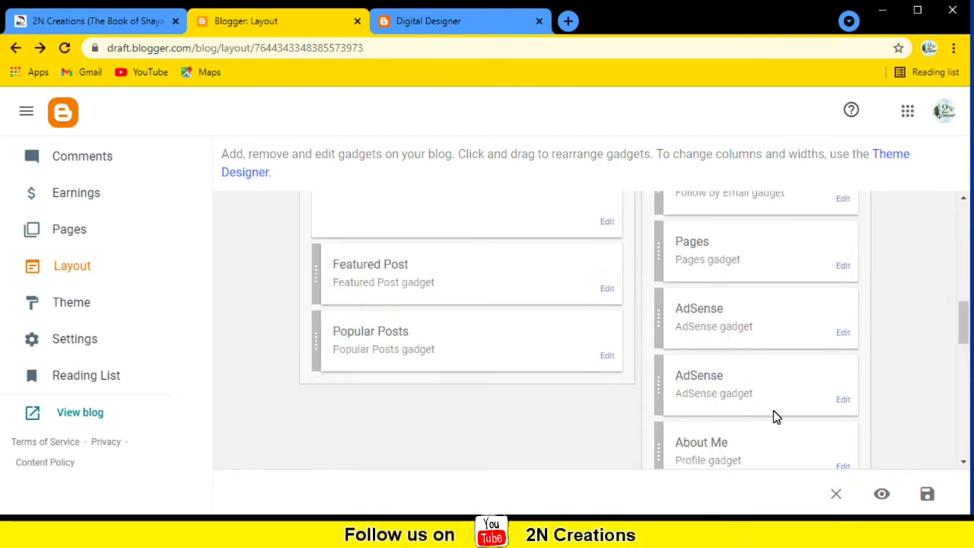
pyautogui.scroll(-1, 964, 320)
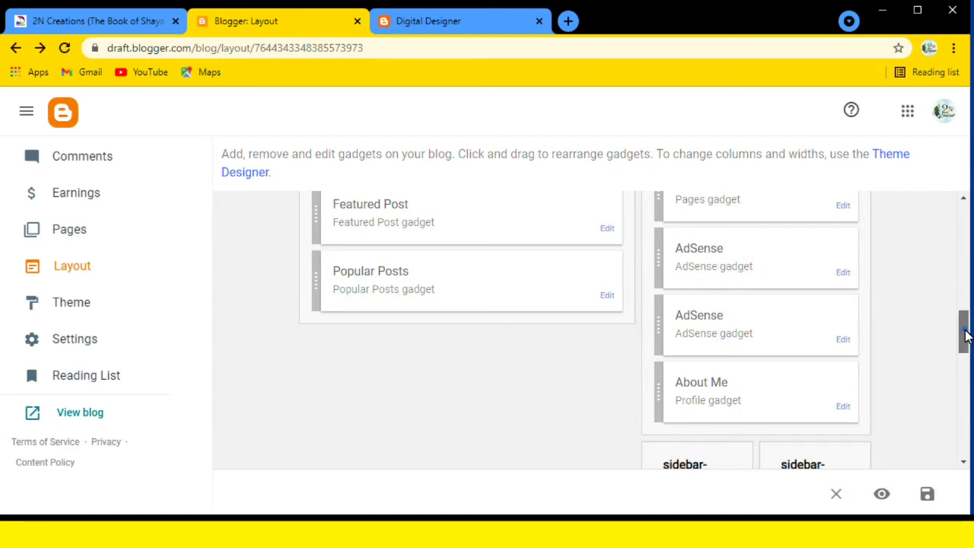
pyautogui.scroll(-1, 965, 335)
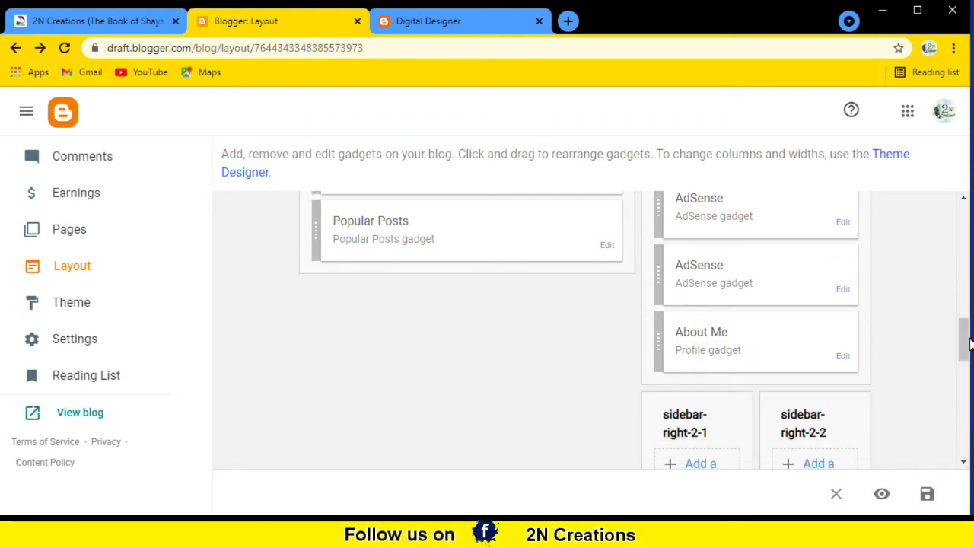
pyautogui.moveTo(965, 343); pyautogui.dragTo(965, 280)
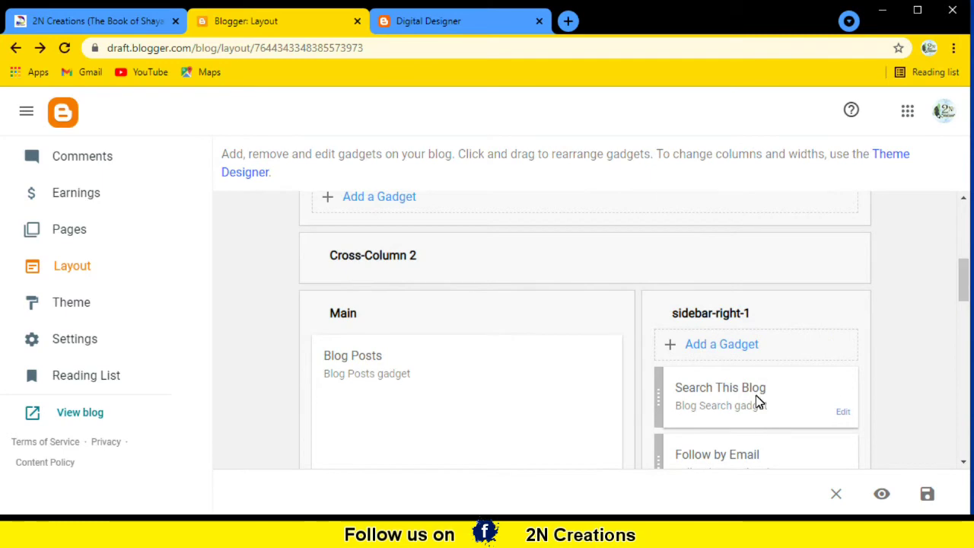
pyautogui.click(436, 20)
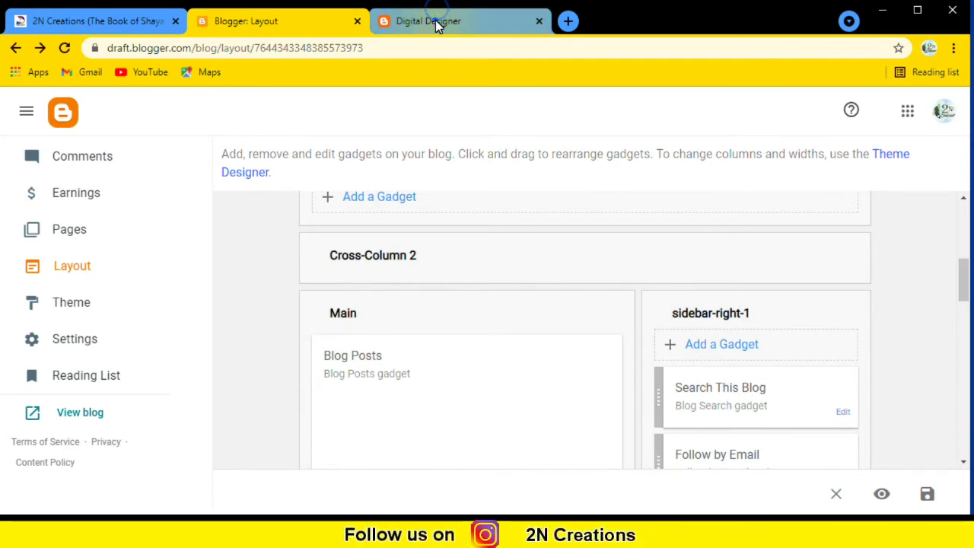
pyautogui.scroll(-5, 687, 208)
pyautogui.hscroll(1, 688, 209)
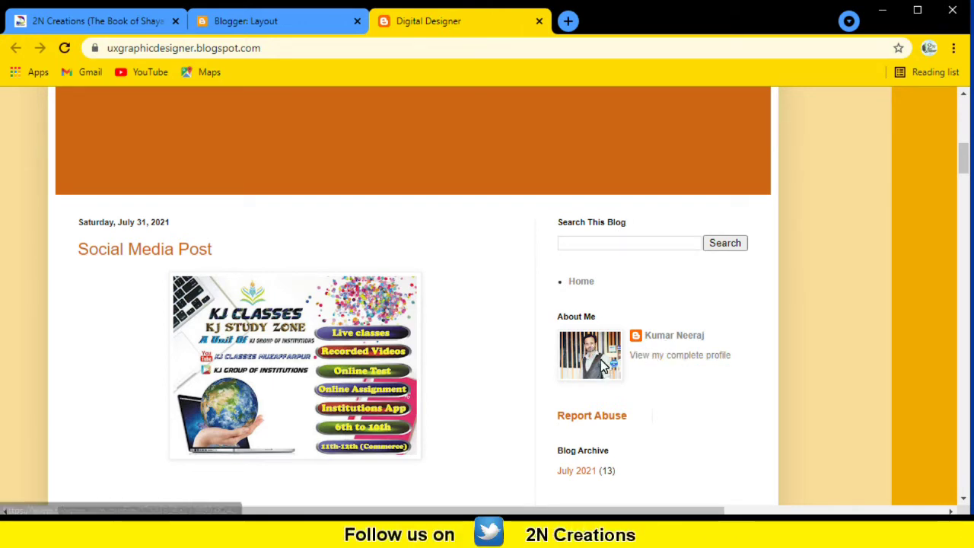
# - Move the Search This Blog gadget below About Me at the end of sidebar-right-1 and save the layout
pyautogui.click(259, 21)
pyautogui.scroll(-2, 738, 357)
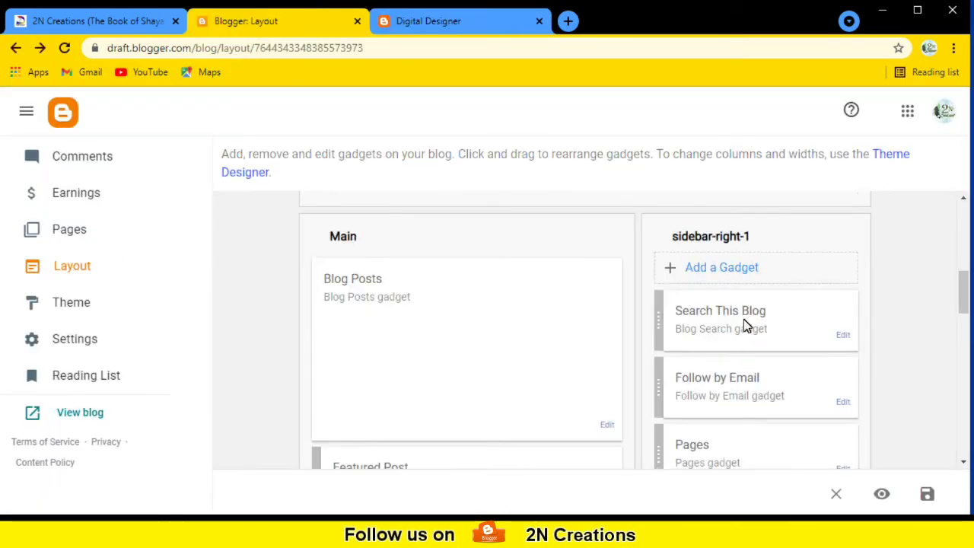
pyautogui.moveTo(727, 247); pyautogui.dragTo(731, 385)
pyautogui.scroll(-2, 732, 366)
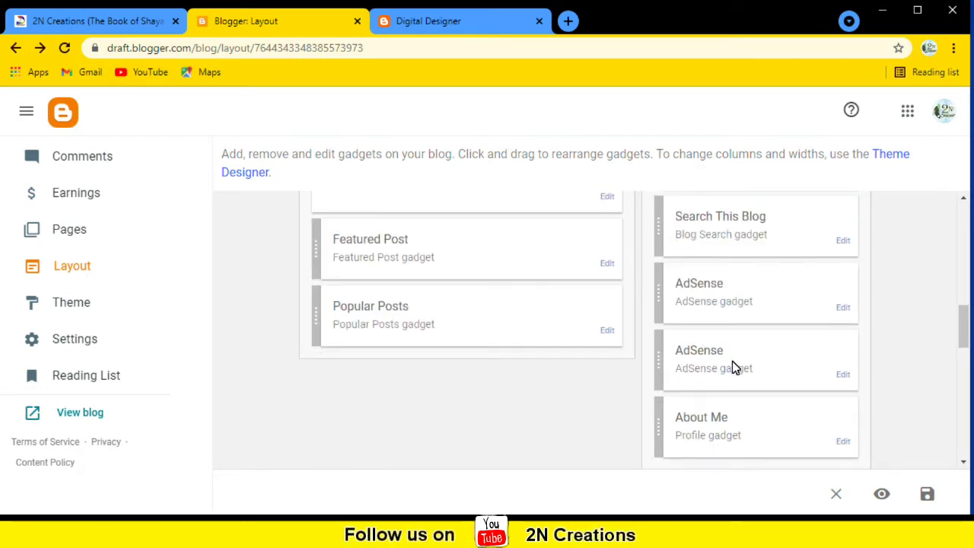
pyautogui.moveTo(713, 228); pyautogui.dragTo(729, 350)
pyautogui.scroll(-1, 735, 321)
pyautogui.moveTo(722, 283); pyautogui.dragTo(723, 364)
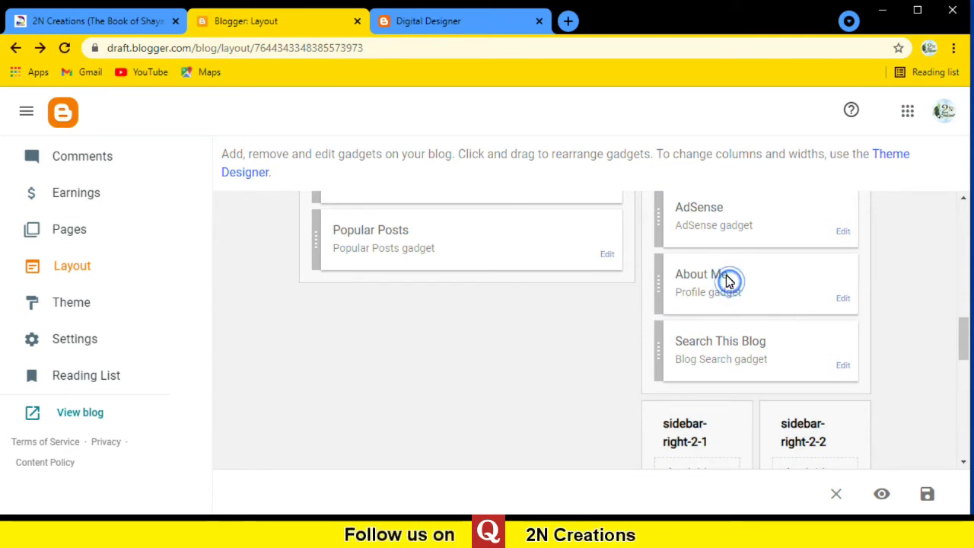
# - Reload the live blog, check the order of its sidebar gadgets and return to the layout
pyautogui.click(450, 23)
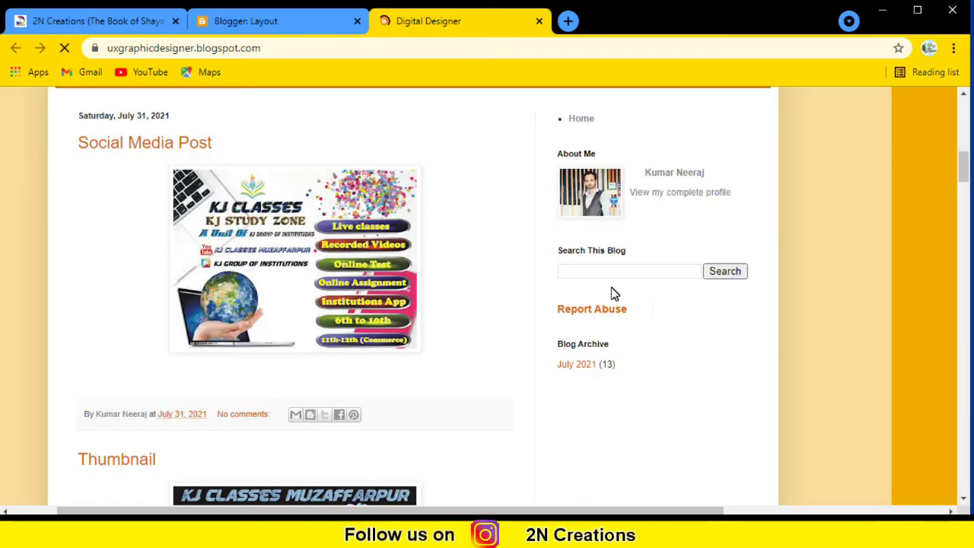
pyautogui.scroll(1, 606, 235)
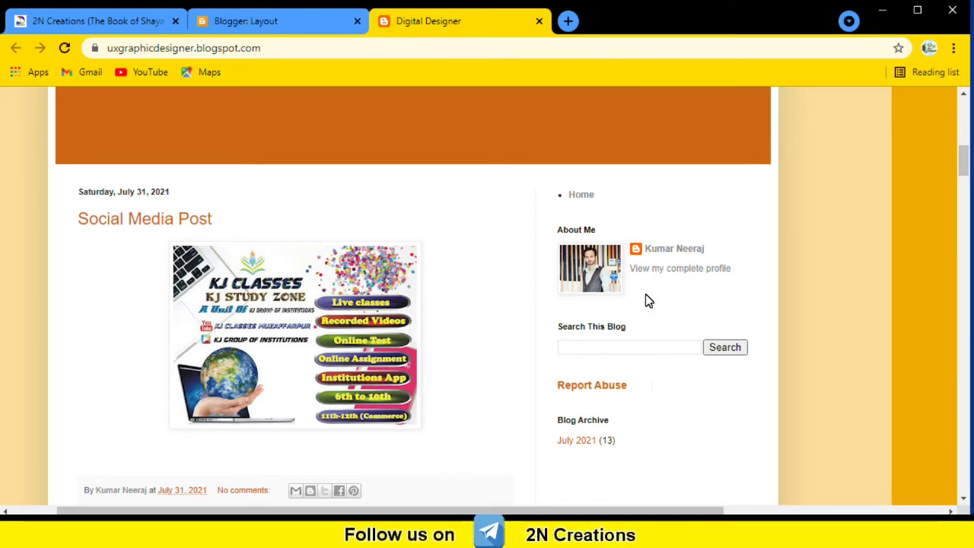
pyautogui.click(263, 21)
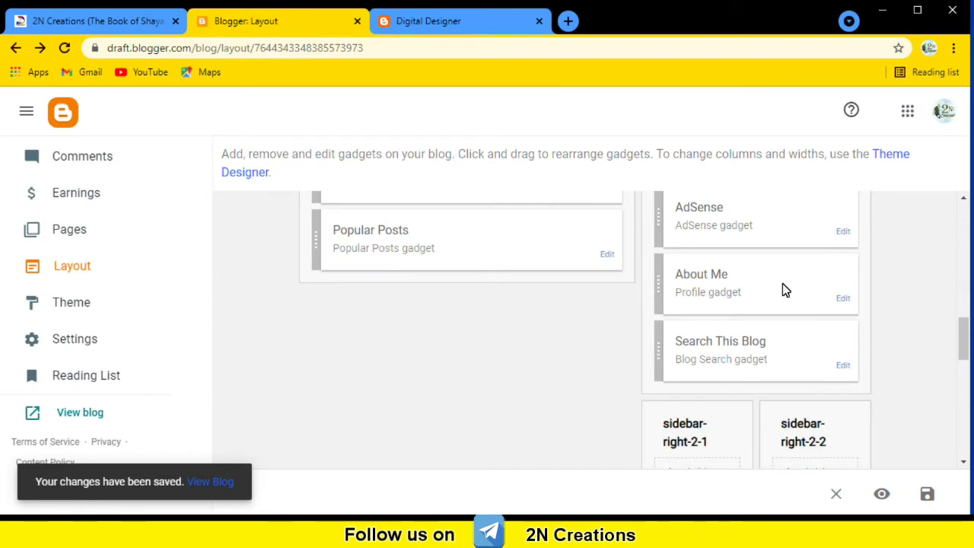
# - Examine the lower sidebar sections and the footer sections of the blog layout
pyautogui.scroll(-5, 784, 286)
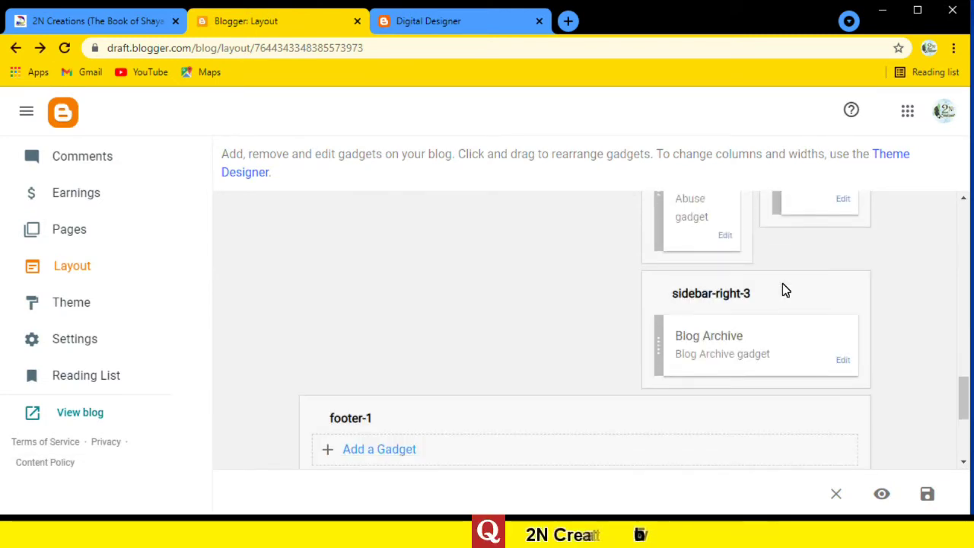
pyautogui.scroll(-2, 776, 301)
pyautogui.scroll(3, 764, 320)
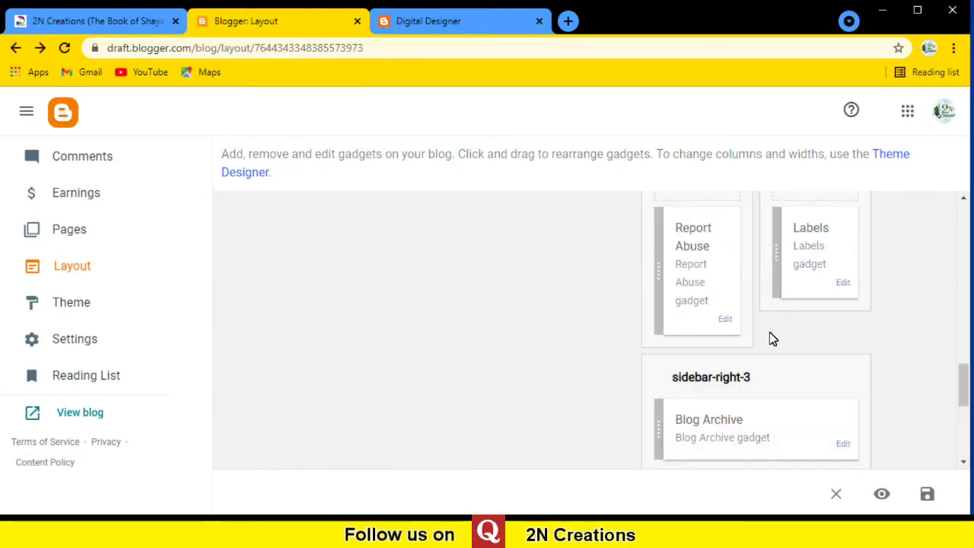
pyautogui.scroll(-3, 738, 329)
pyautogui.scroll(-1, 738, 328)
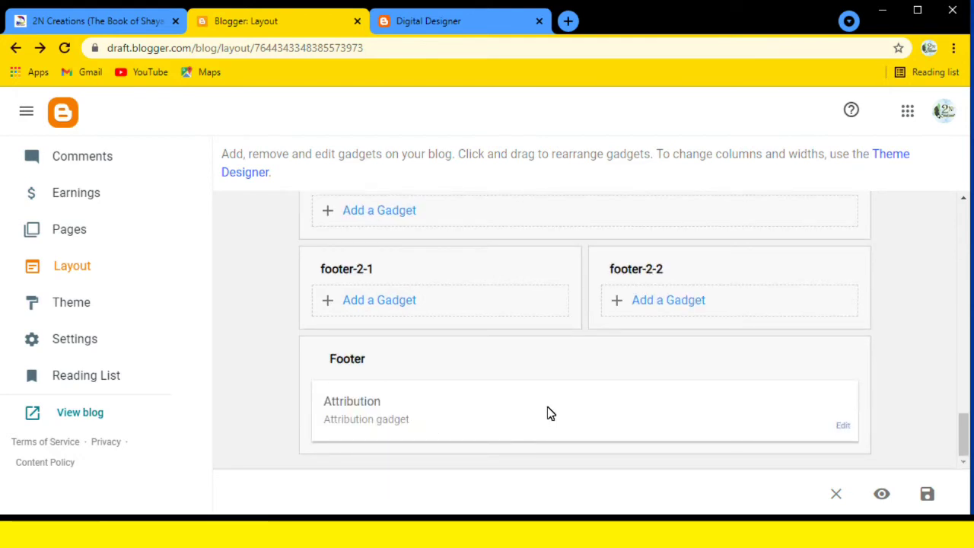
pyautogui.scroll(1, 563, 333)
pyautogui.scroll(2, 471, 358)
pyautogui.scroll(-1, 425, 418)
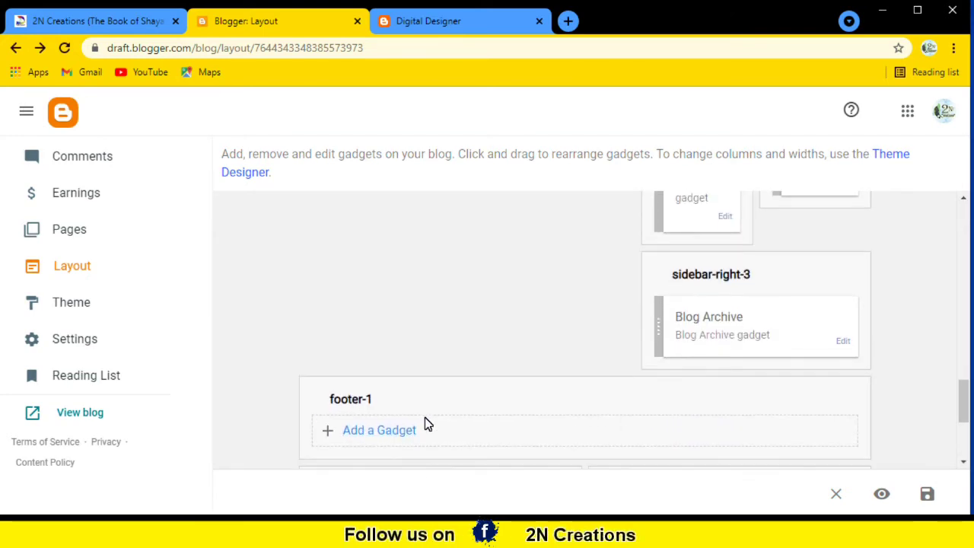
# - Add a Pages gadget titled Pages to the footer-1 section, keeping Home in its page list
pyautogui.click(373, 366)
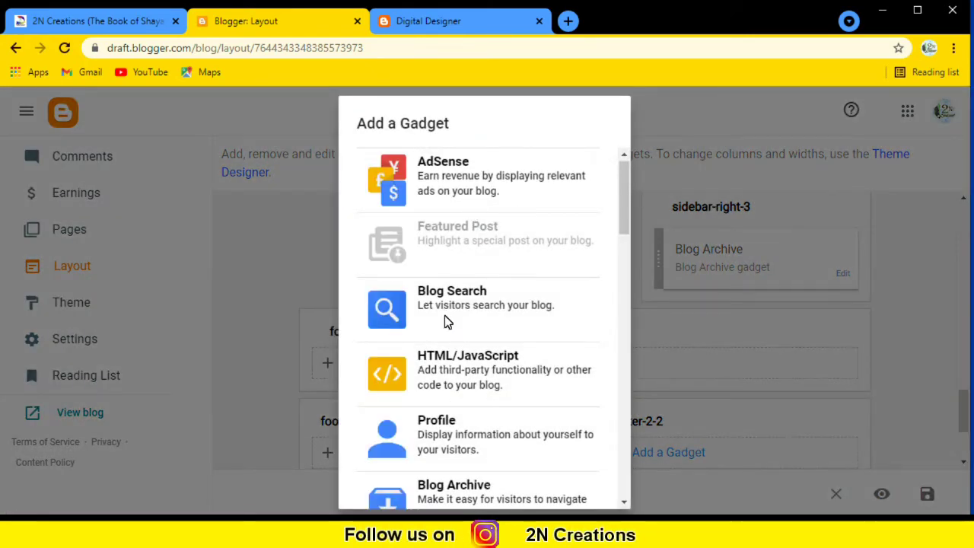
pyautogui.scroll(-3, 447, 322)
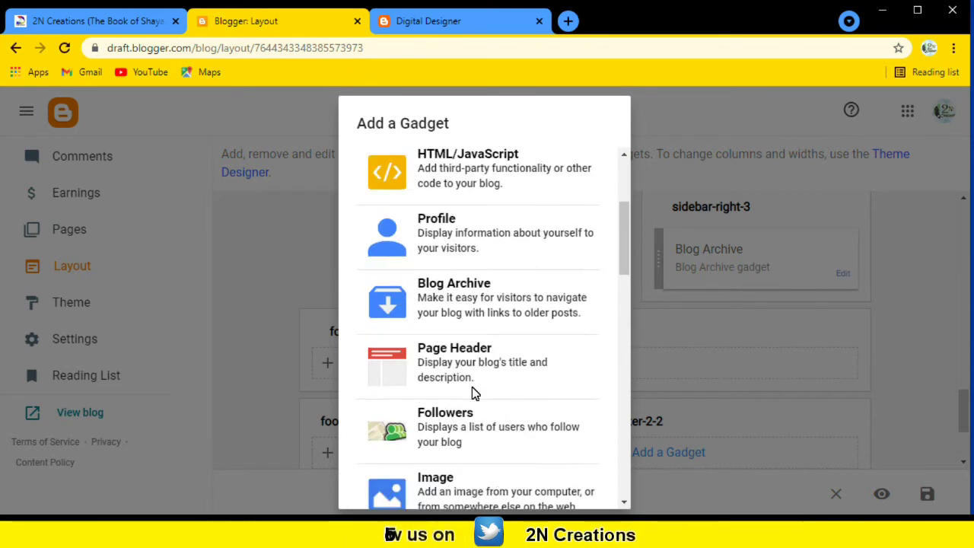
pyautogui.scroll(-3, 501, 383)
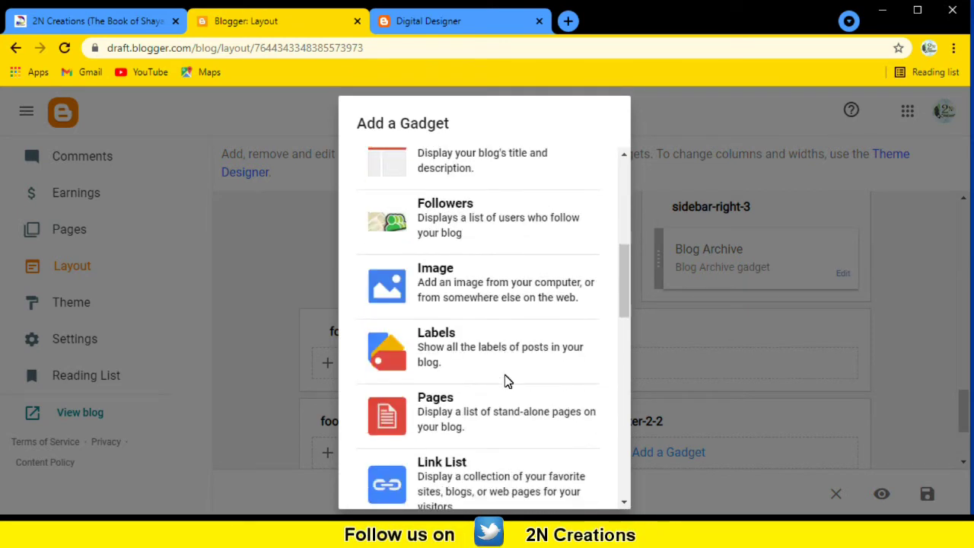
pyautogui.scroll(-1, 472, 358)
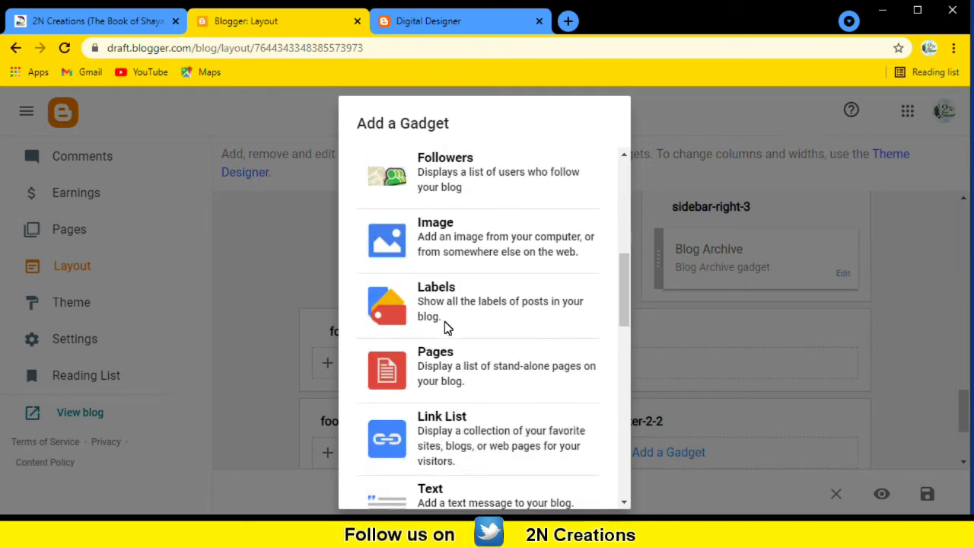
pyautogui.click(461, 367)
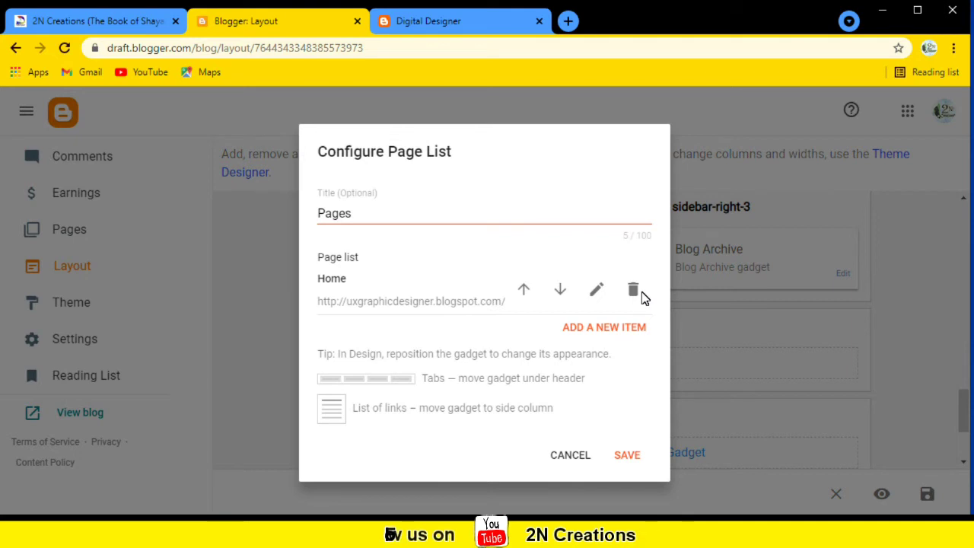
pyautogui.click(627, 458)
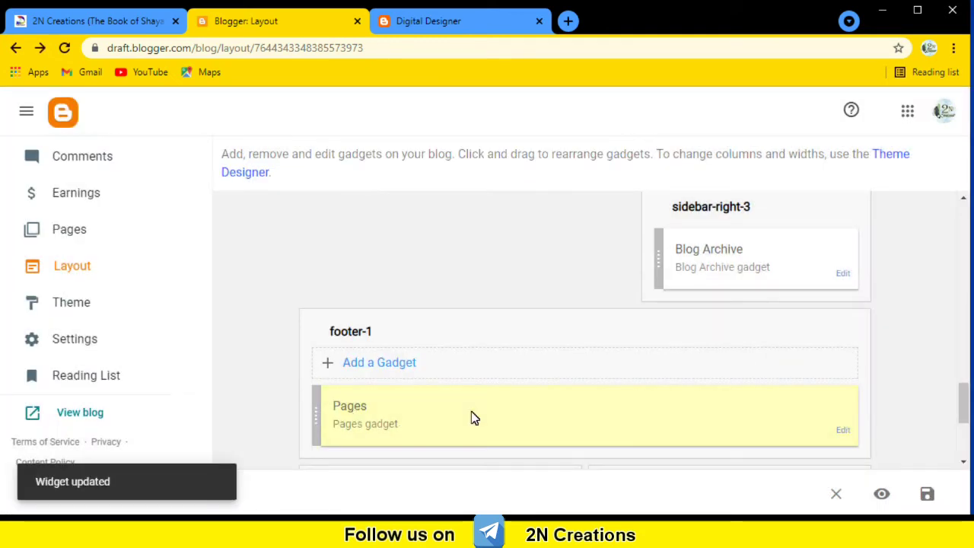
# - Review the footer sections in the layout and inspect the live blog from its posts down to the page footer
pyautogui.scroll(-2, 424, 409)
pyautogui.scroll(-1, 415, 268)
pyautogui.scroll(1, 403, 320)
pyautogui.scroll(-2, 385, 392)
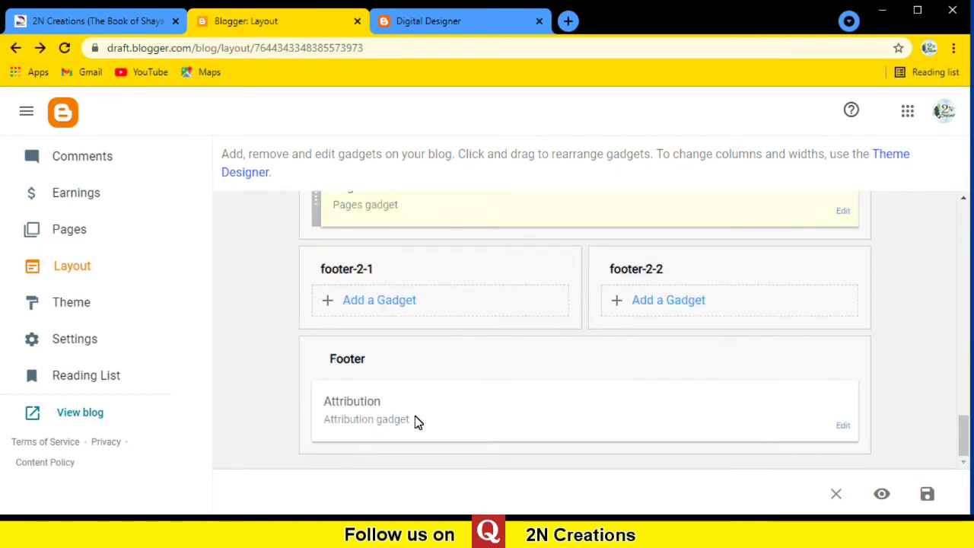
pyautogui.scroll(2, 388, 243)
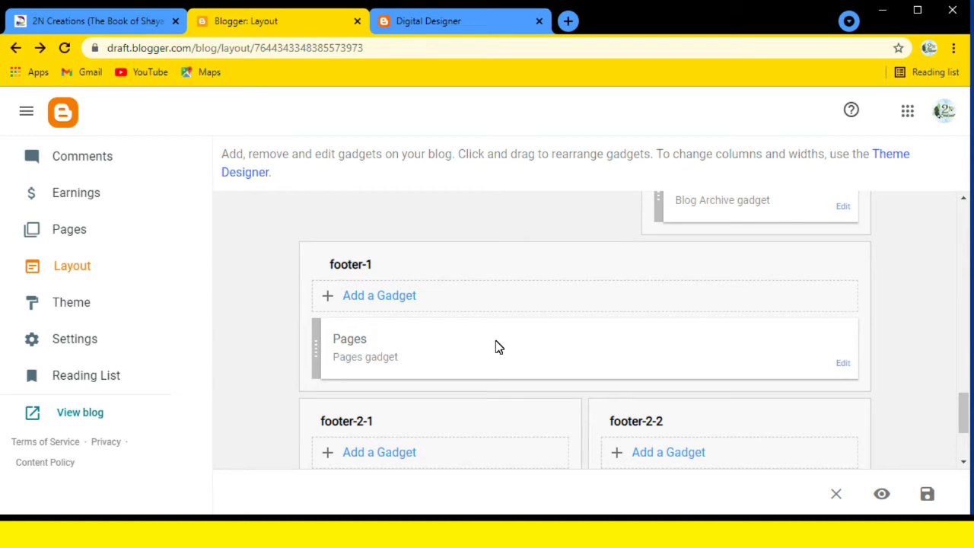
pyautogui.click(472, 23)
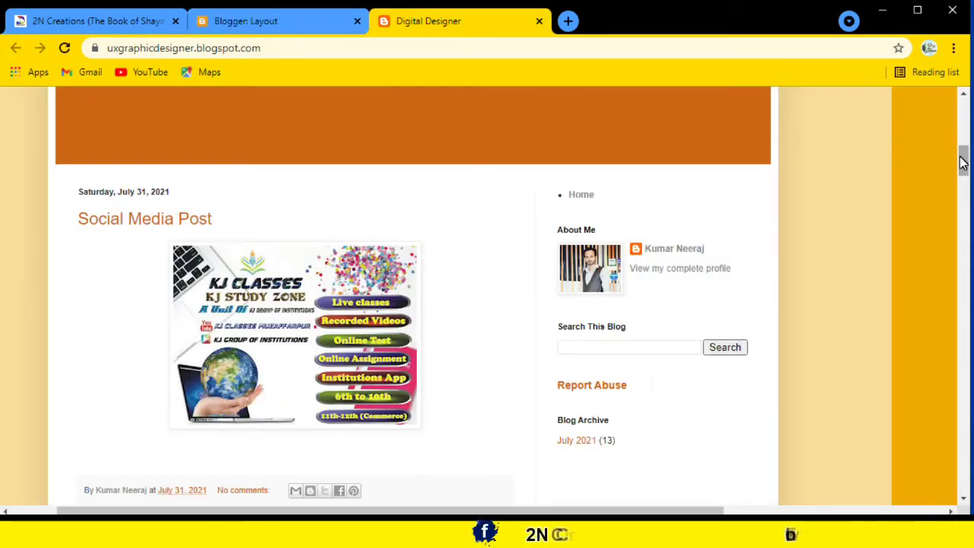
pyautogui.scroll(-8, 964, 160)
pyautogui.moveTo(966, 236); pyautogui.dragTo(966, 447)
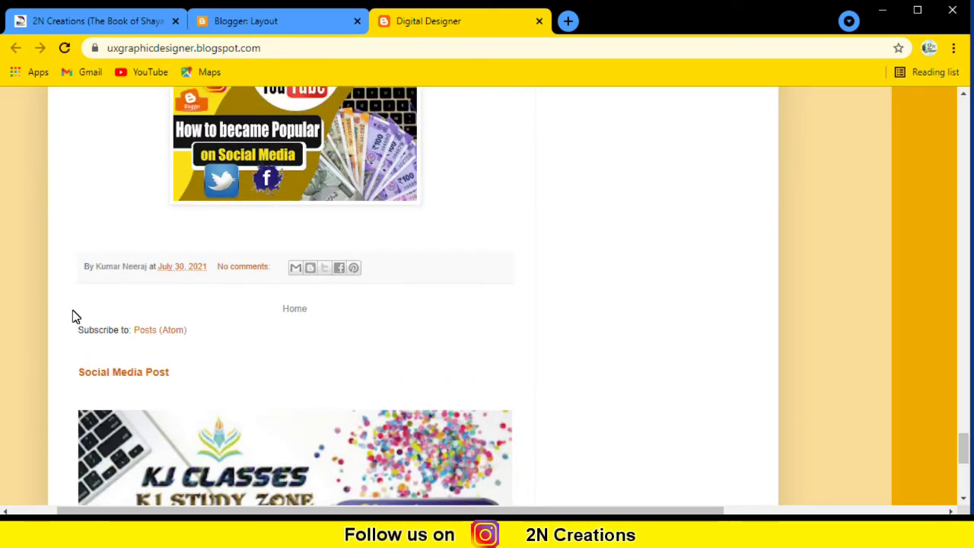
pyautogui.moveTo(963, 449); pyautogui.dragTo(965, 457)
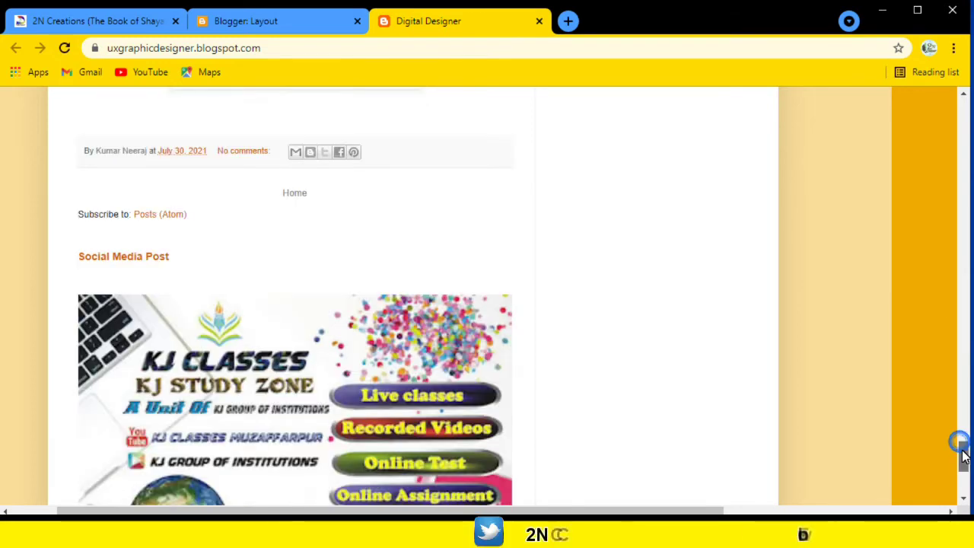
pyautogui.moveTo(965, 456); pyautogui.dragTo(966, 476)
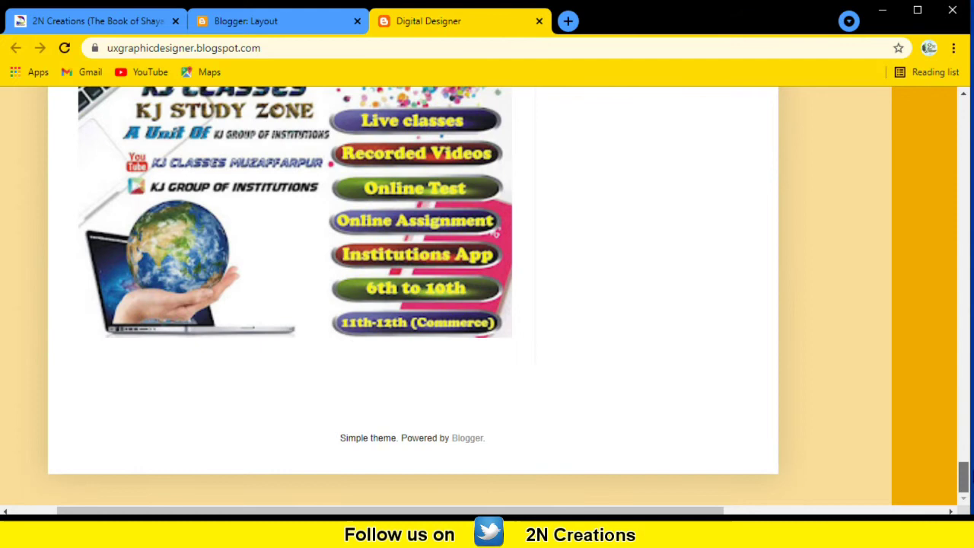
pyautogui.scroll(4, 146, 296)
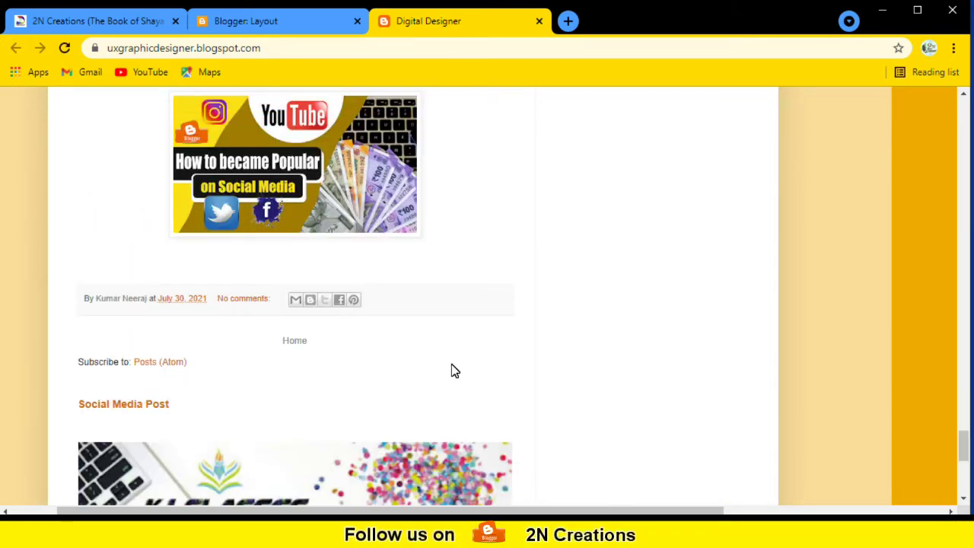
# - Save the layout with the footer-1 Pages gadget and check that gadget in the reloaded live blog's footer
pyautogui.click(298, 18)
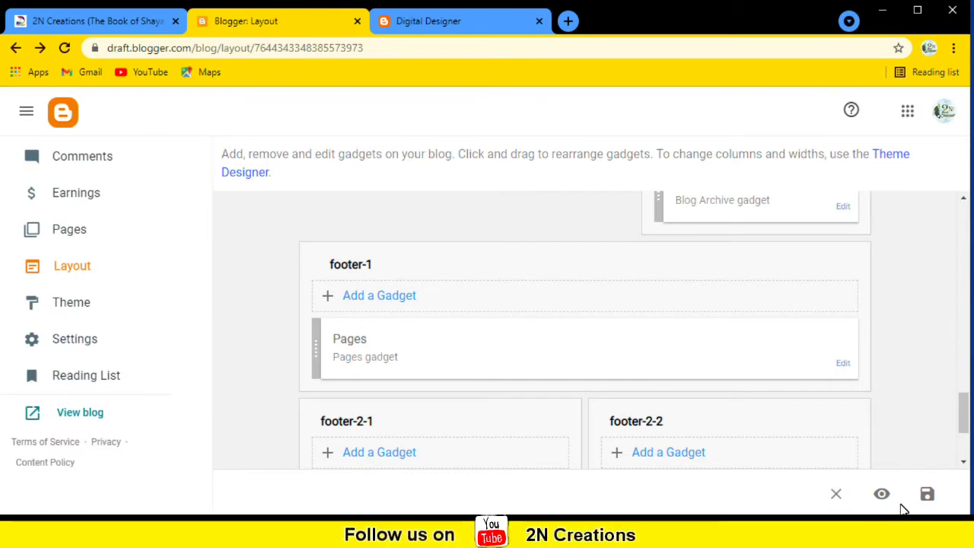
pyautogui.click(934, 494)
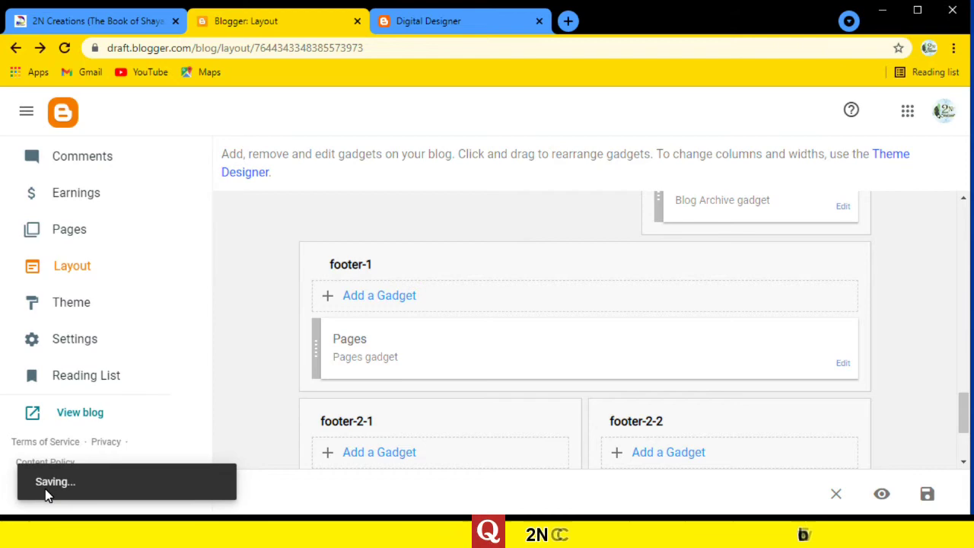
pyautogui.click(418, 24)
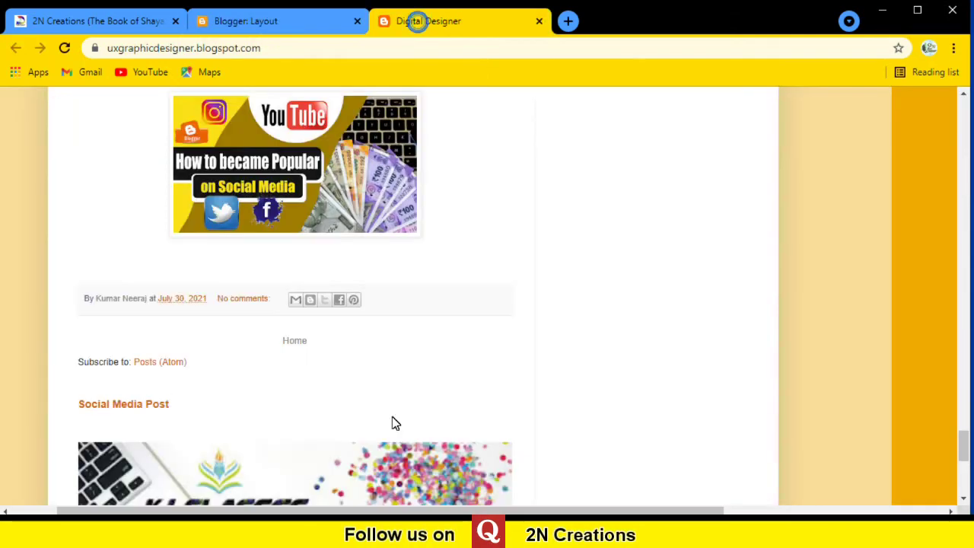
pyautogui.scroll(-5, 338, 396)
pyautogui.scroll(5, 335, 381)
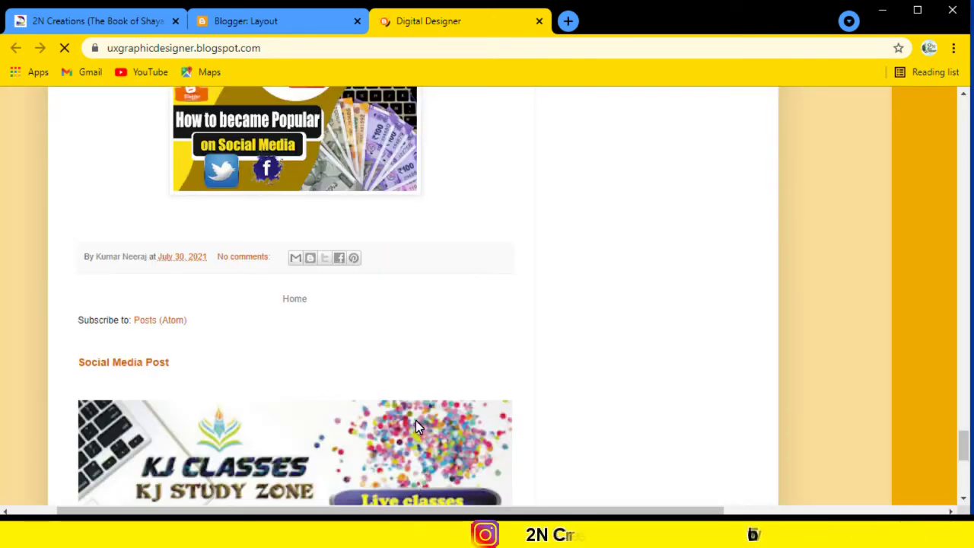
pyautogui.scroll(-5, 416, 425)
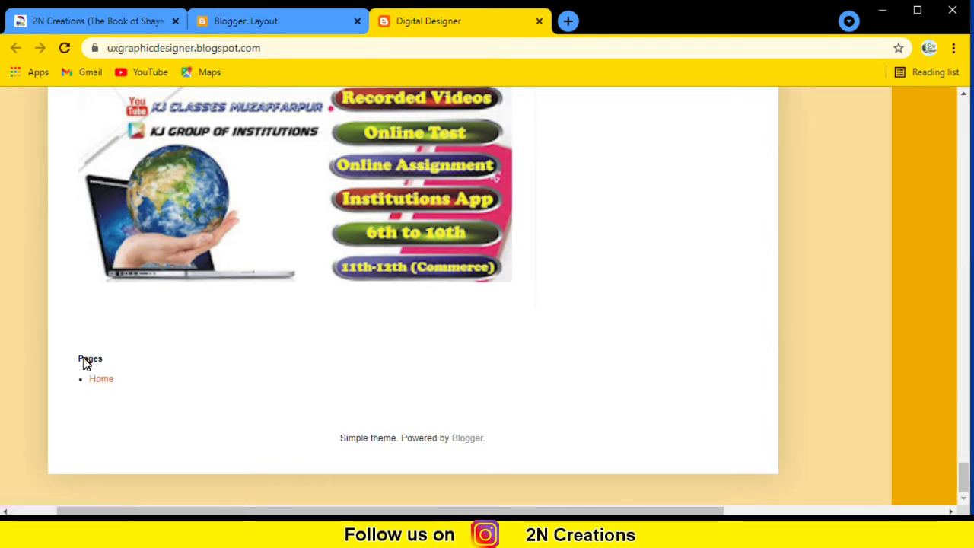
pyautogui.moveTo(72, 364); pyautogui.dragTo(123, 379)
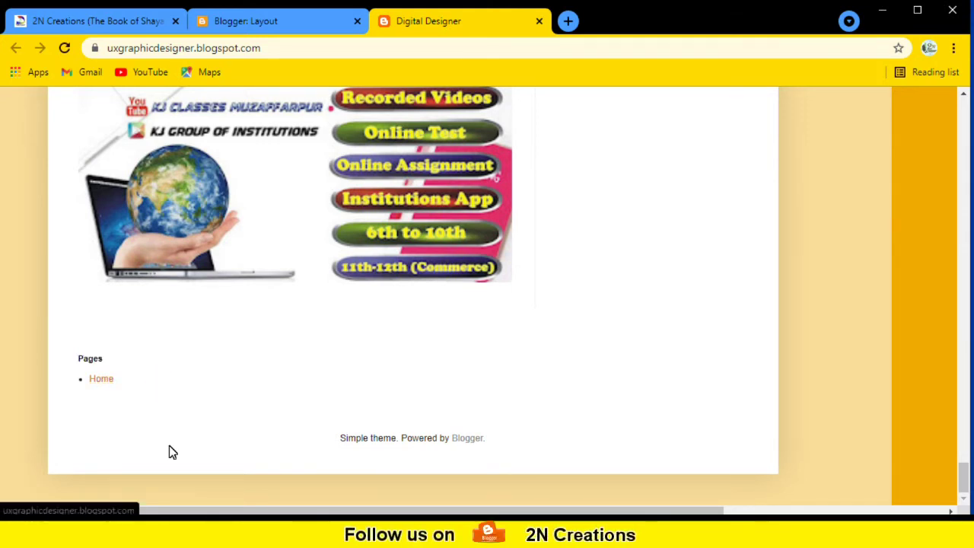
# - Inspect the live blog from its page footer up to the header image
pyautogui.scroll(15, 407, 361)
pyautogui.scroll(15, 406, 361)
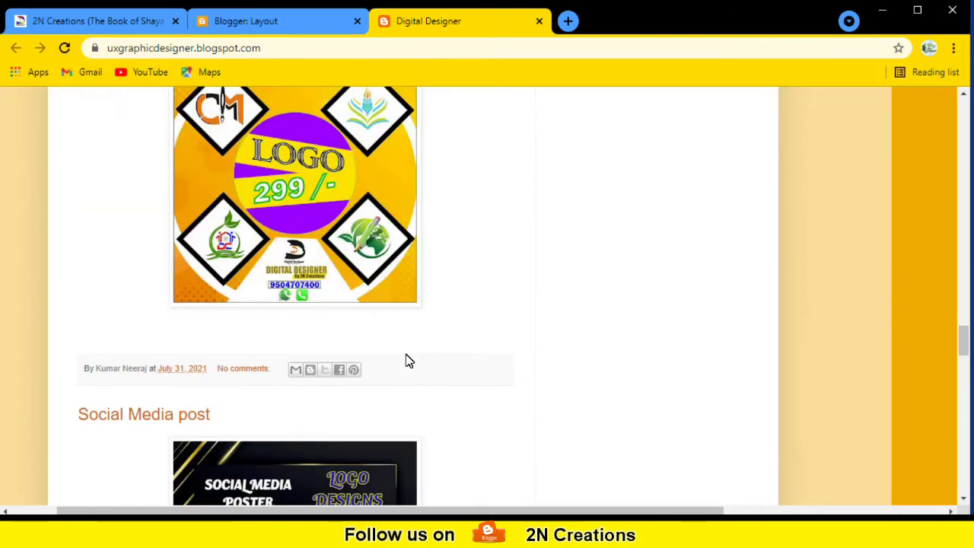
pyautogui.scroll(5, 407, 361)
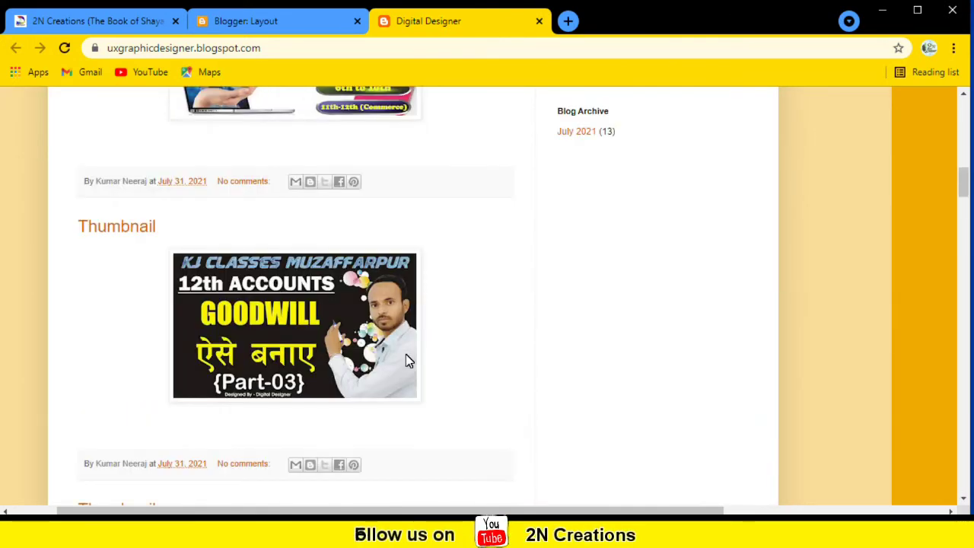
pyautogui.scroll(10, 406, 361)
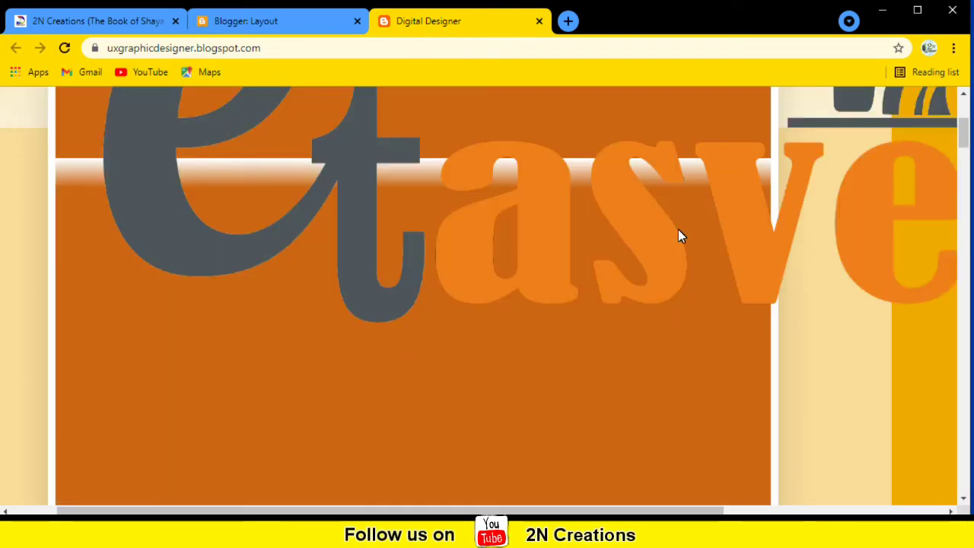
# - Open the layout's Header gadget settings and switch the image source to Upload image from computer
pyautogui.click(314, 26)
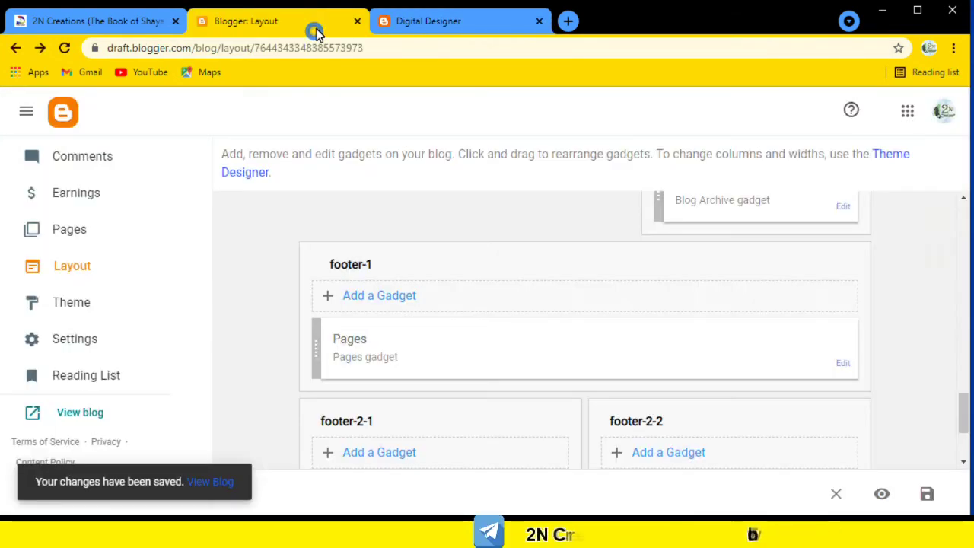
pyautogui.scroll(15, 563, 346)
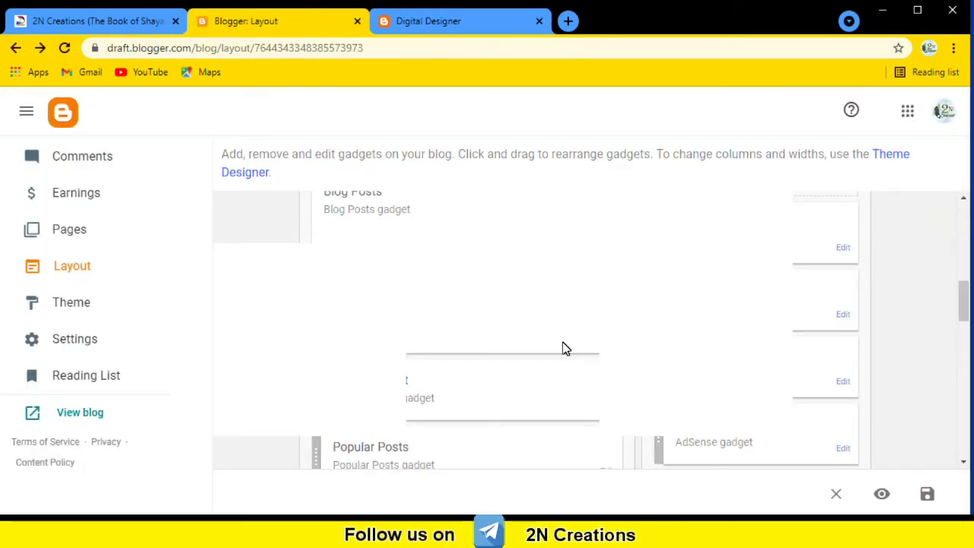
pyautogui.scroll(1, 562, 349)
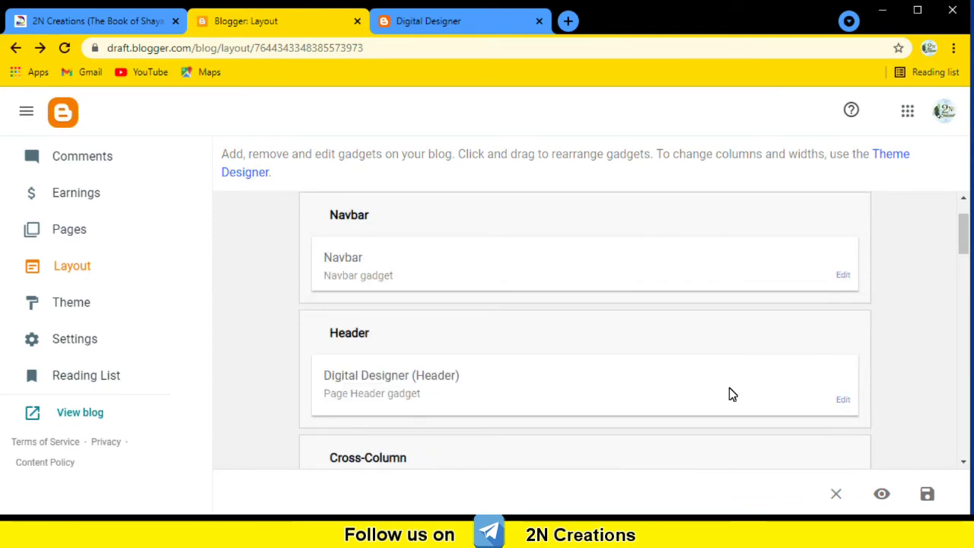
pyautogui.click(844, 401)
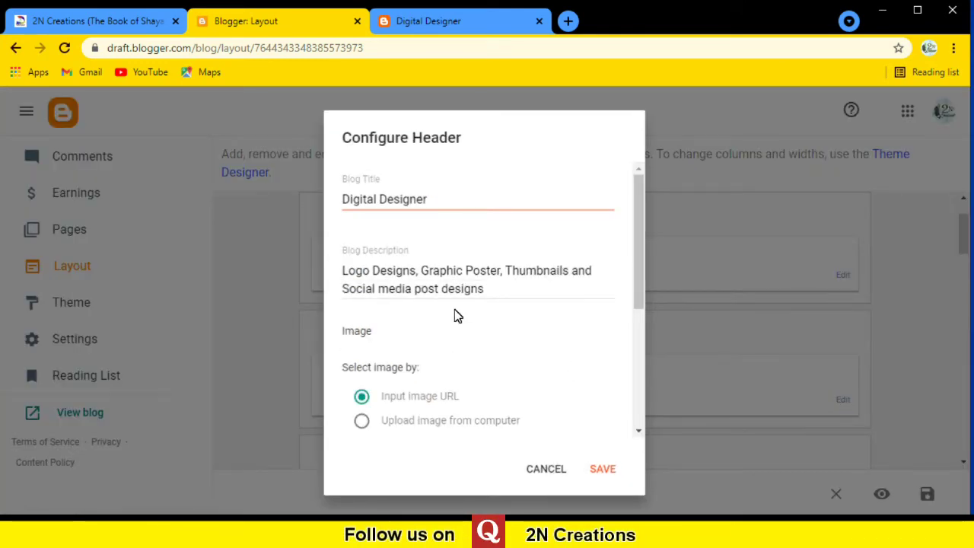
pyautogui.scroll(-3, 495, 327)
pyautogui.scroll(-1, 509, 340)
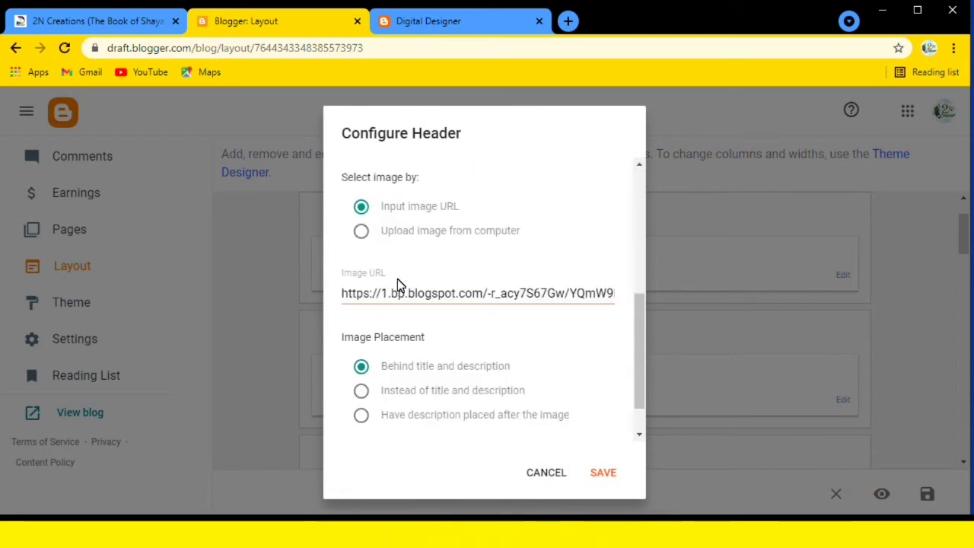
pyautogui.click(361, 231)
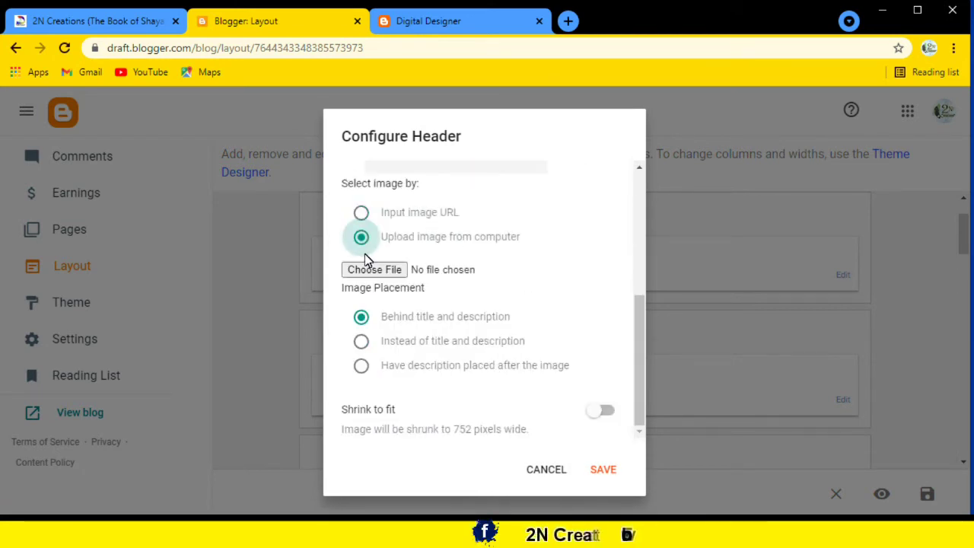
# - Review the header settings, save them without choosing an image file, and save the layout
pyautogui.scroll(2, 487, 213)
pyautogui.scroll(-2, 523, 228)
pyautogui.scroll(1, 487, 259)
pyautogui.scroll(3, 487, 260)
pyautogui.scroll(-4, 536, 340)
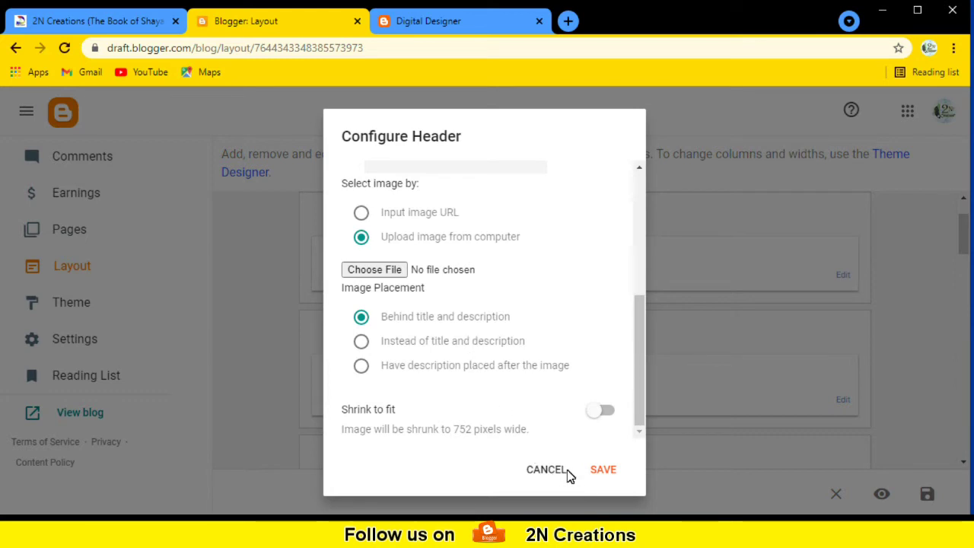
pyautogui.click(604, 470)
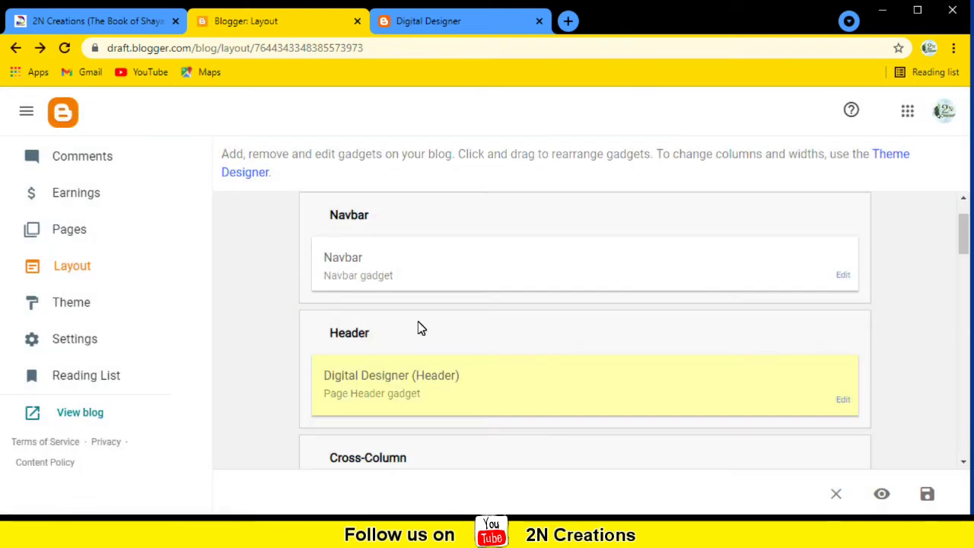
pyautogui.click(928, 494)
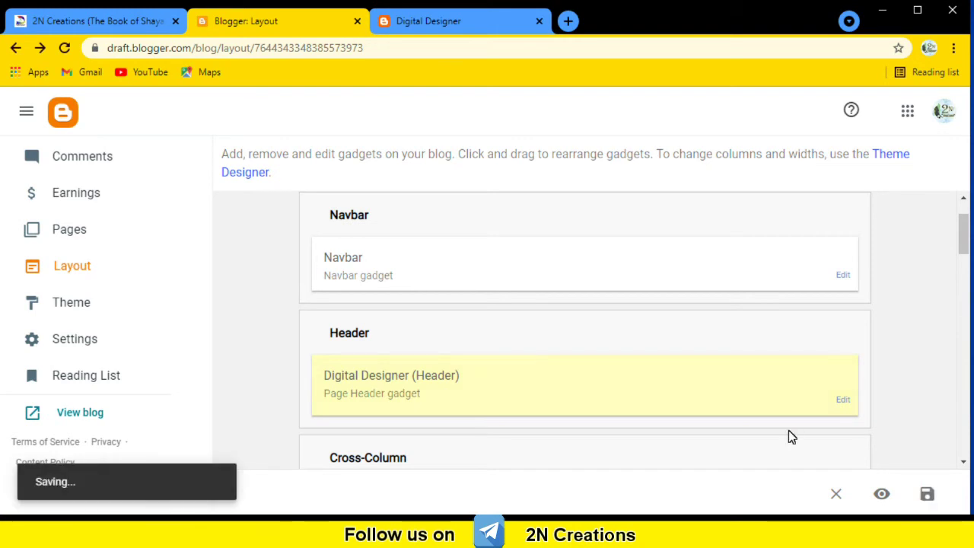
# - Reload the live blog and check its header, sidebar and upper posts
pyautogui.click(487, 22)
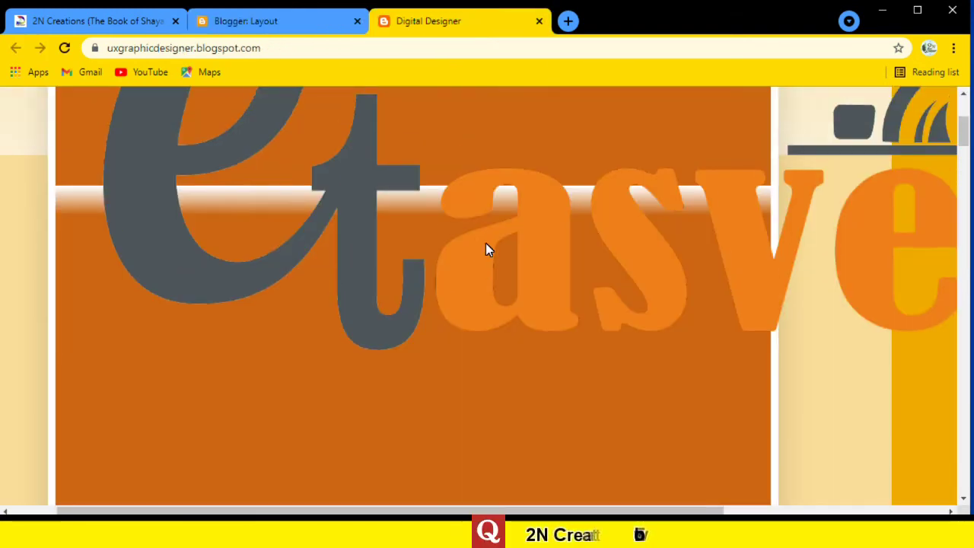
pyautogui.press('F5')
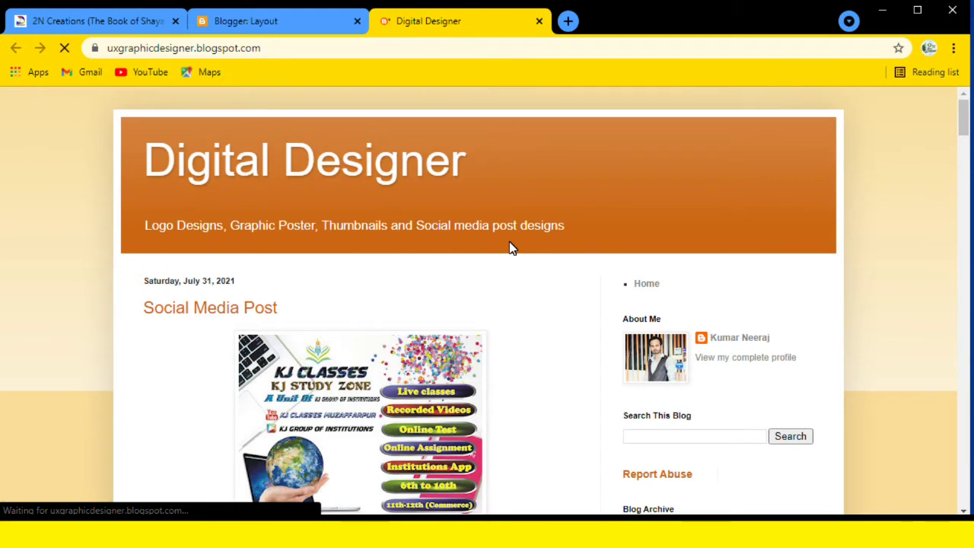
pyautogui.scroll(-4, 487, 224)
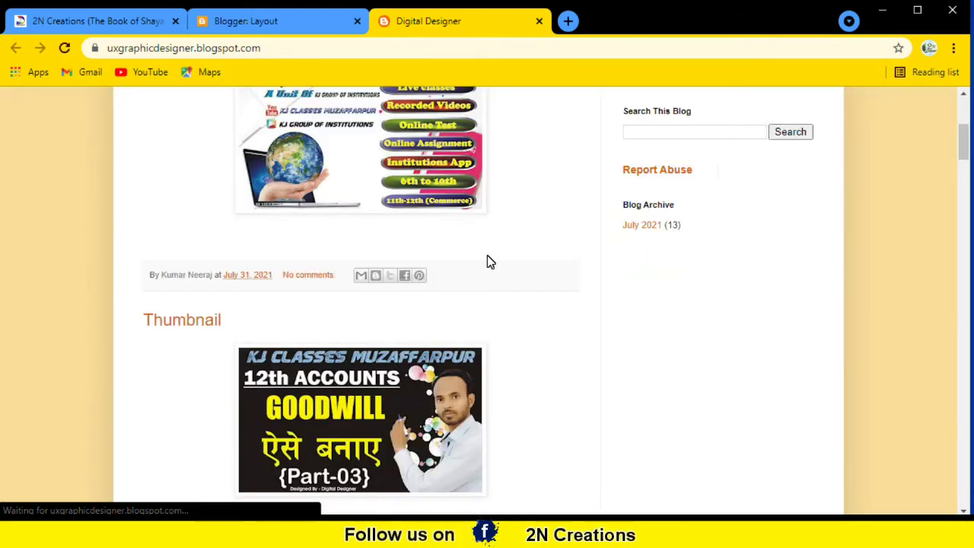
pyautogui.scroll(-5, 503, 274)
# - Return to the blog layout and review its sections from the header and sidebar down to the footer
pyautogui.click(317, 23)
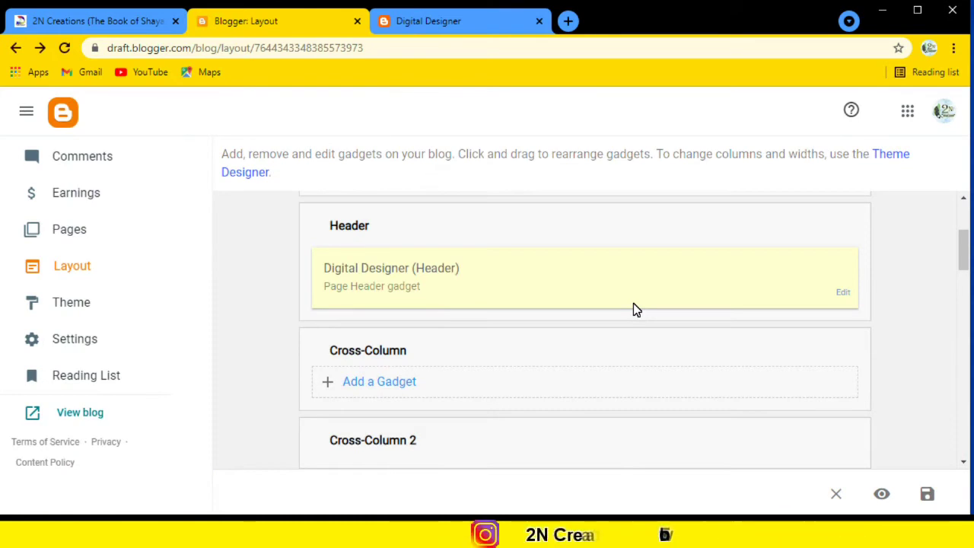
pyautogui.scroll(-4, 495, 314)
pyautogui.scroll(1, 728, 337)
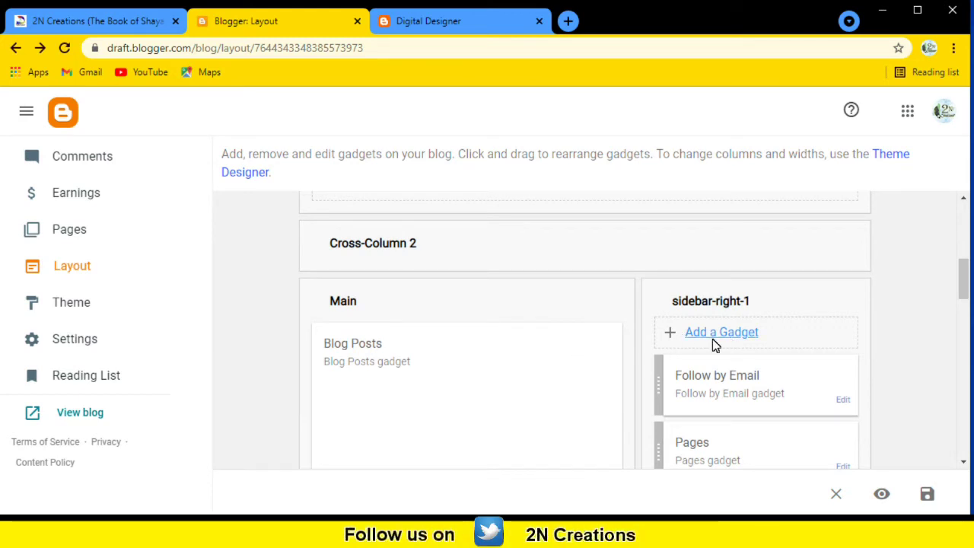
pyautogui.scroll(-2, 715, 337)
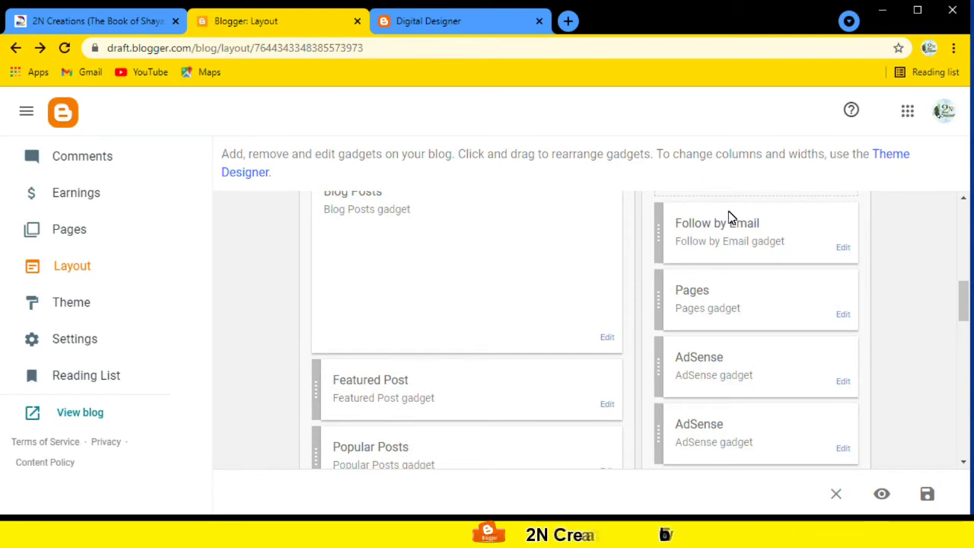
pyautogui.scroll(2, 776, 331)
pyautogui.scroll(1, 709, 334)
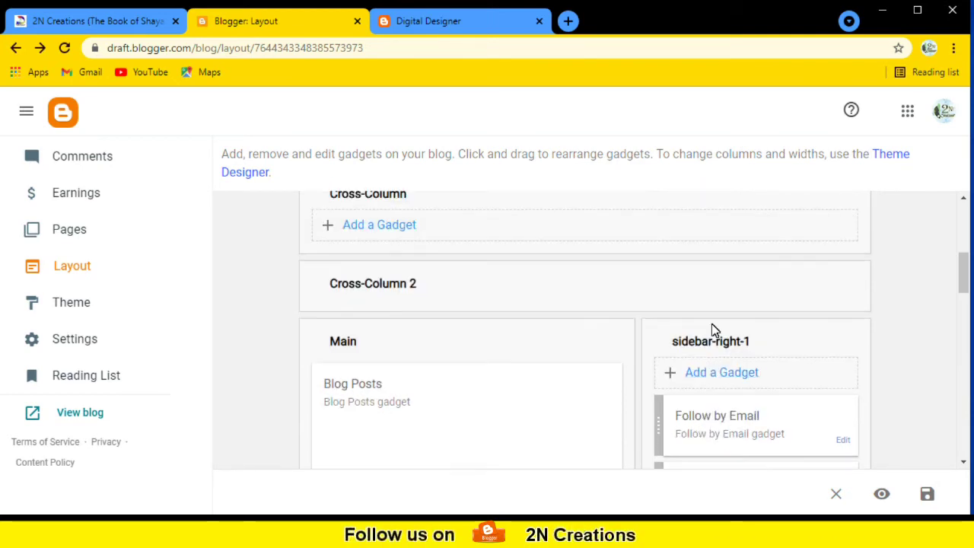
pyautogui.scroll(-5, 711, 330)
pyautogui.scroll(-5, 553, 346)
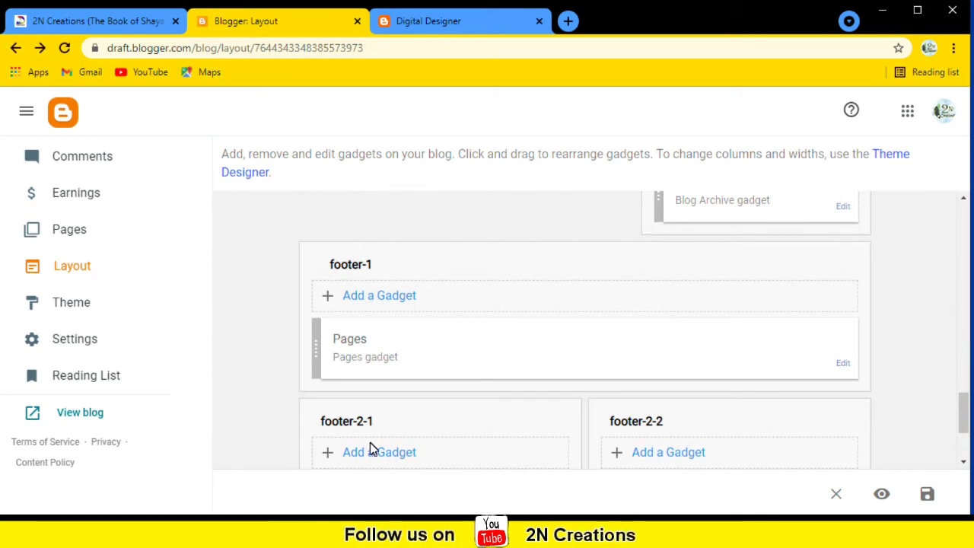
pyautogui.scroll(-2, 404, 381)
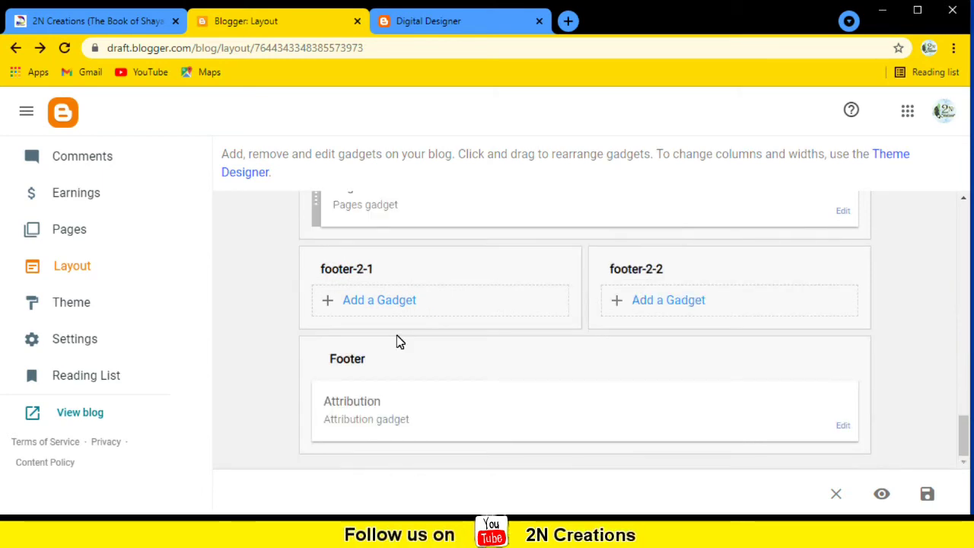
# - Add a Profile gadget titled About Me to the footer-2-2 section with Show about me enabled, and save the layout
pyautogui.click(649, 301)
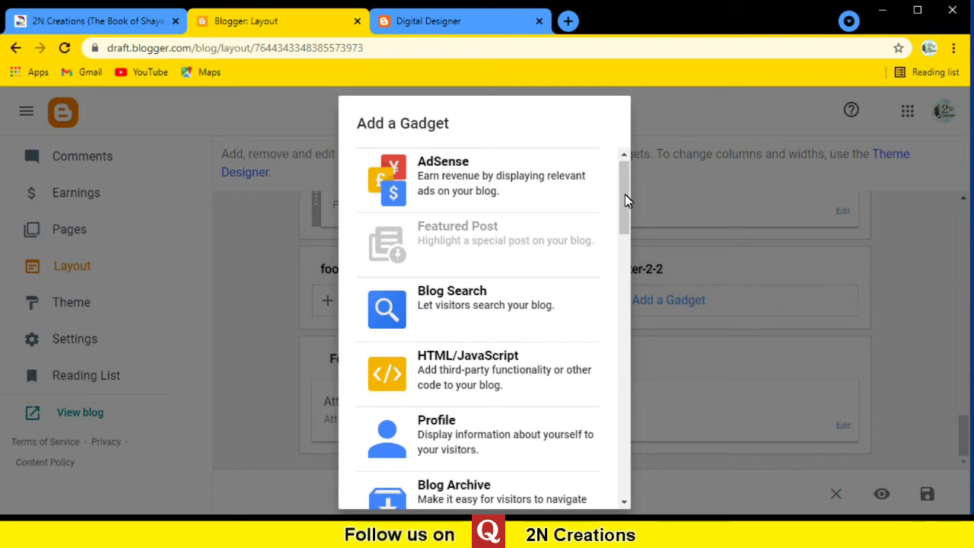
pyautogui.moveTo(625, 193); pyautogui.dragTo(628, 244)
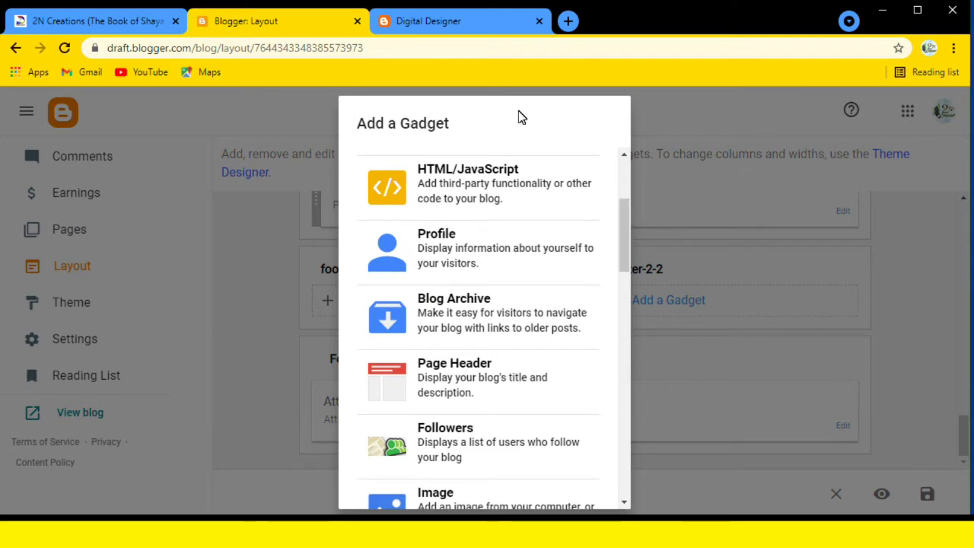
pyautogui.moveTo(624, 229); pyautogui.dragTo(626, 251)
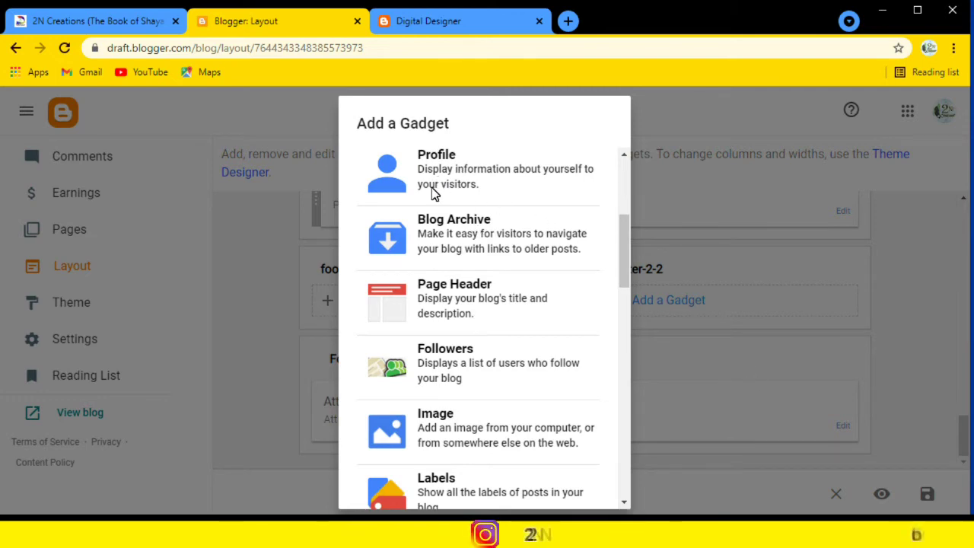
pyautogui.click(445, 169)
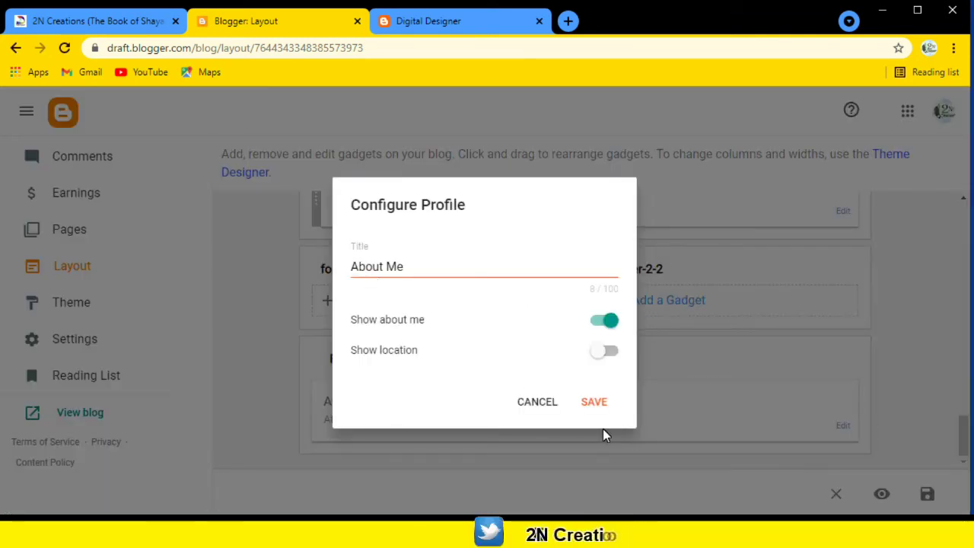
pyautogui.click(593, 404)
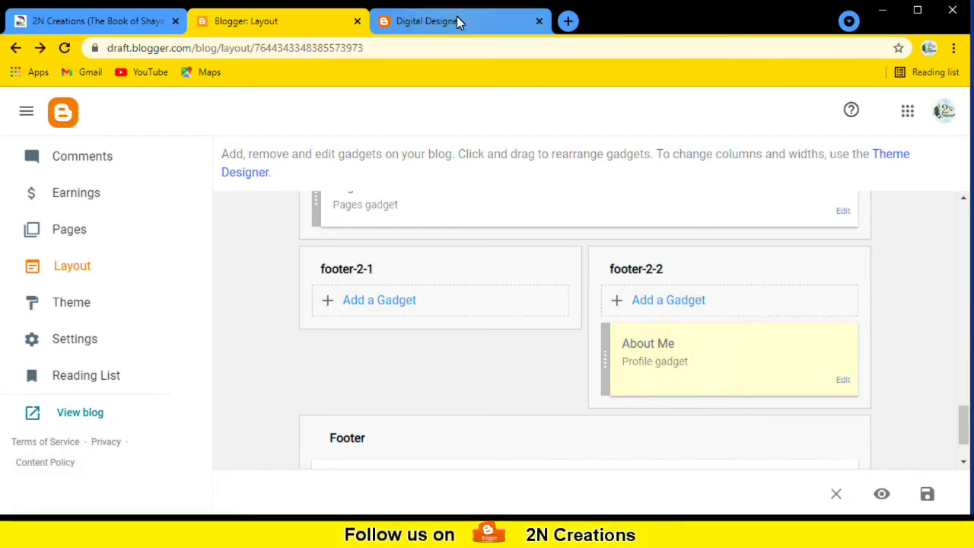
pyautogui.scroll(-1, 683, 298)
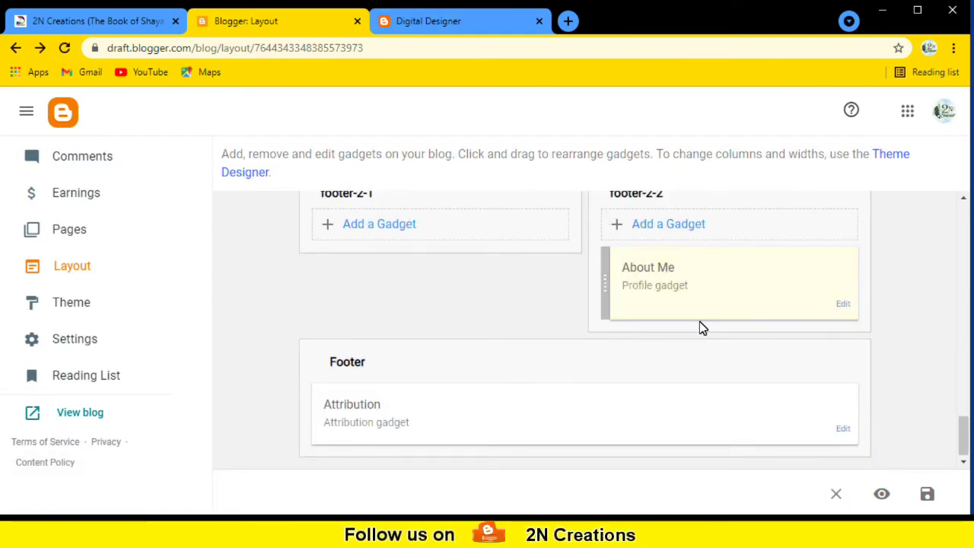
pyautogui.click(928, 494)
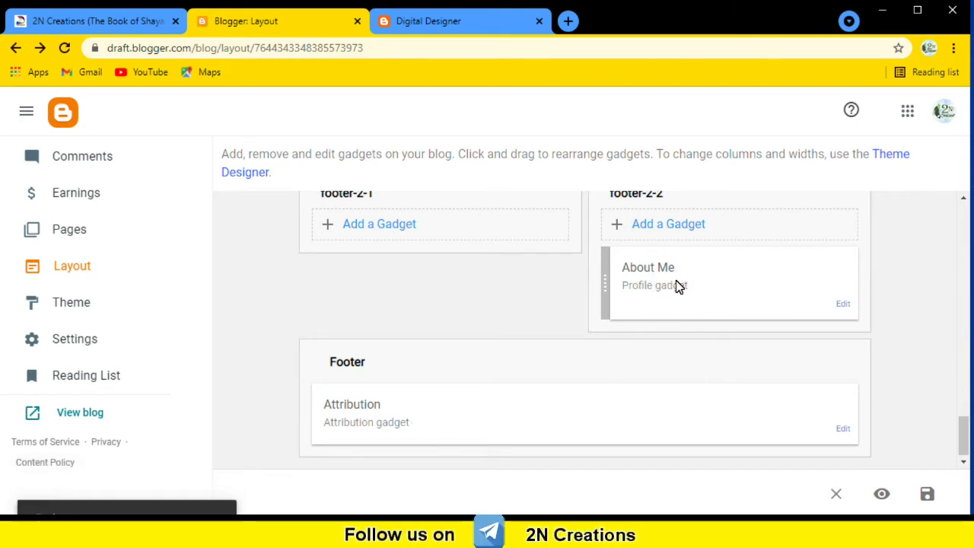
# - Switch to the live blog, reload it and check the footer for the About Me gadget
pyautogui.click(427, 24)
pyautogui.moveTo(964, 212); pyautogui.dragTo(964, 195)
pyautogui.moveTo(971, 247); pyautogui.dragTo(969, 495)
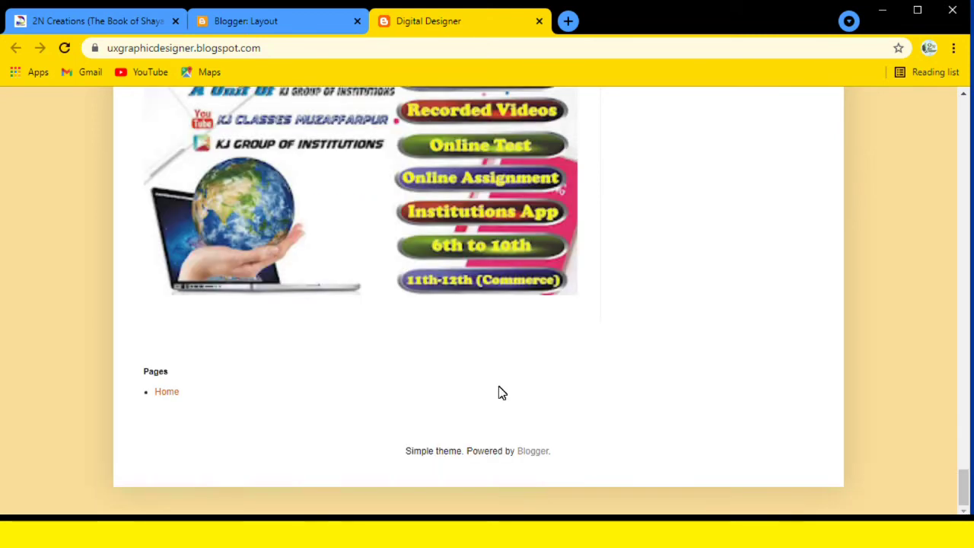
pyautogui.scroll(5, 700, 309)
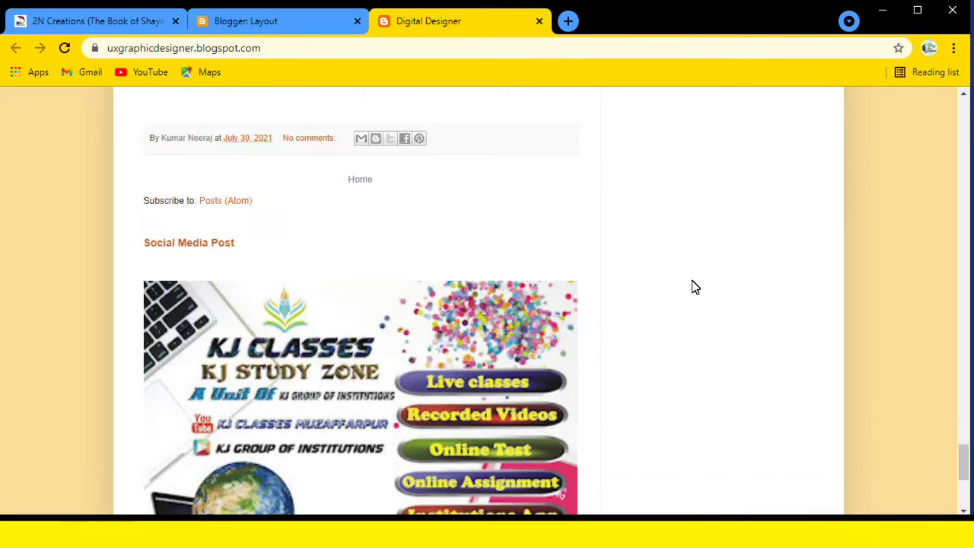
pyautogui.scroll(-5, 577, 251)
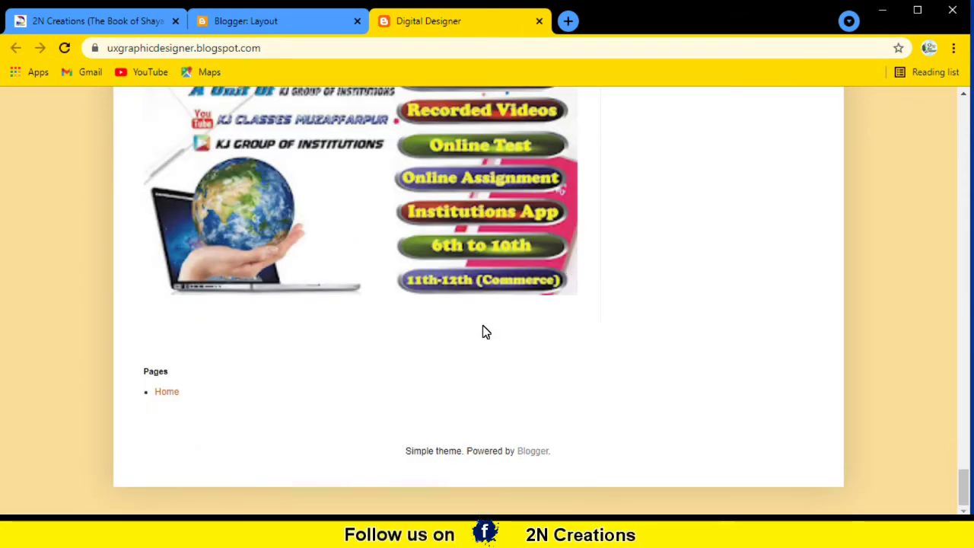
pyautogui.press('F5')
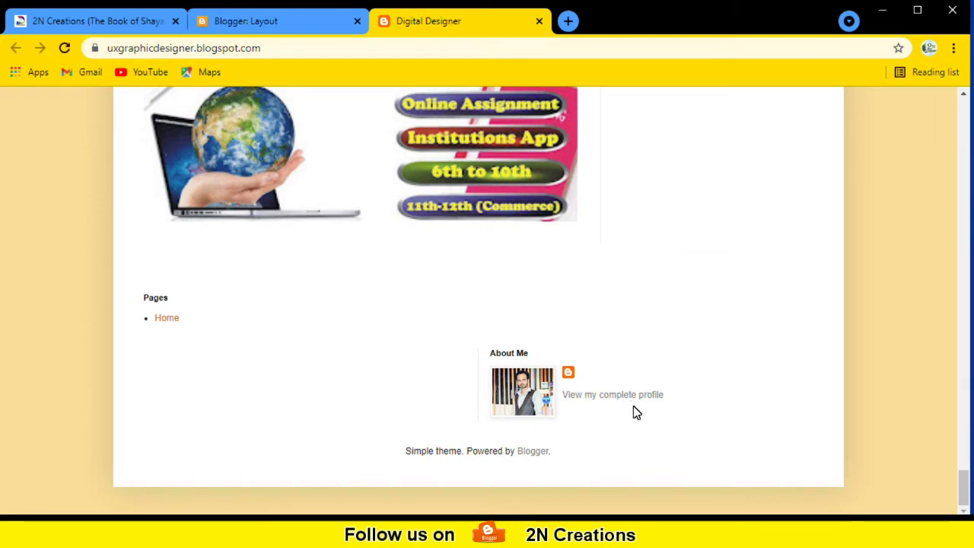
# - Return to the blog layout and remove the About Me profile gadget from the footer-2-2 section
pyautogui.click(277, 21)
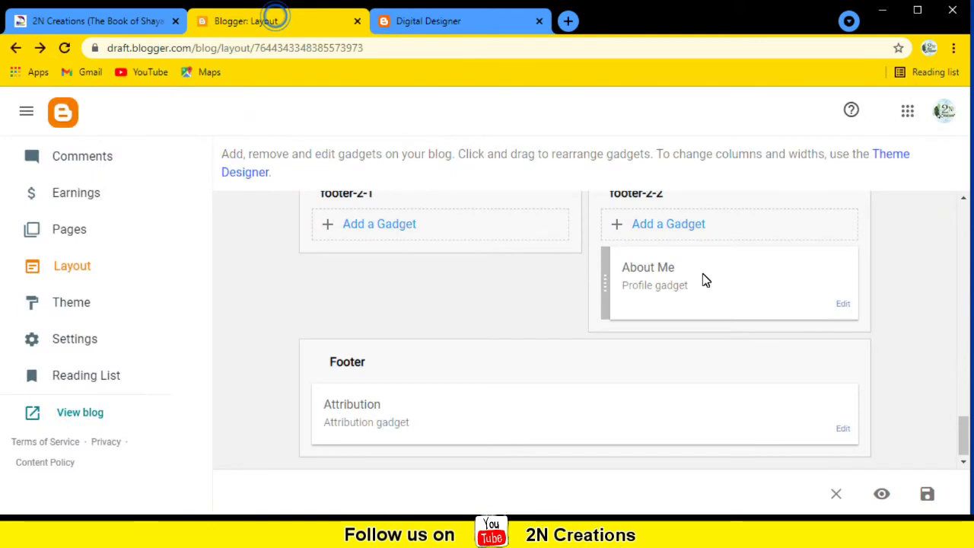
pyautogui.click(843, 305)
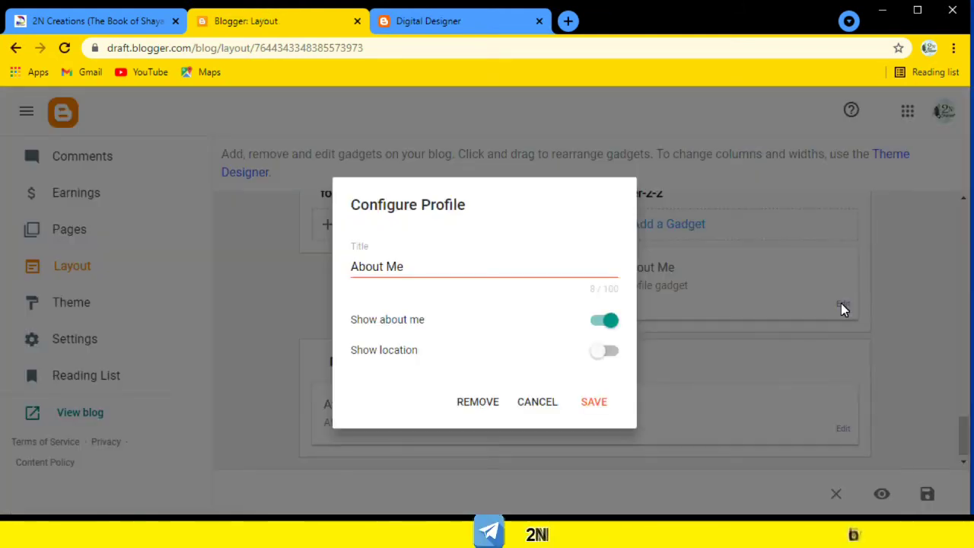
pyautogui.click(478, 404)
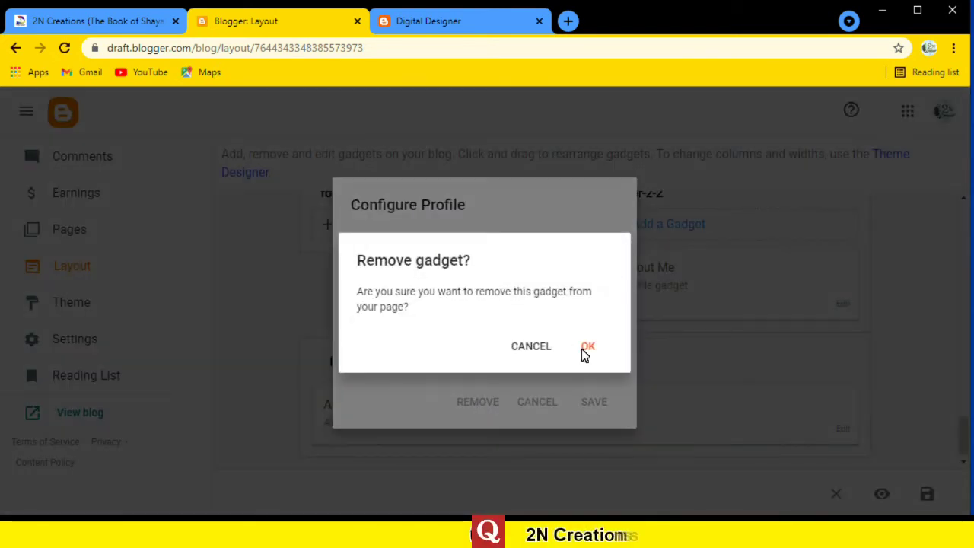
pyautogui.click(584, 347)
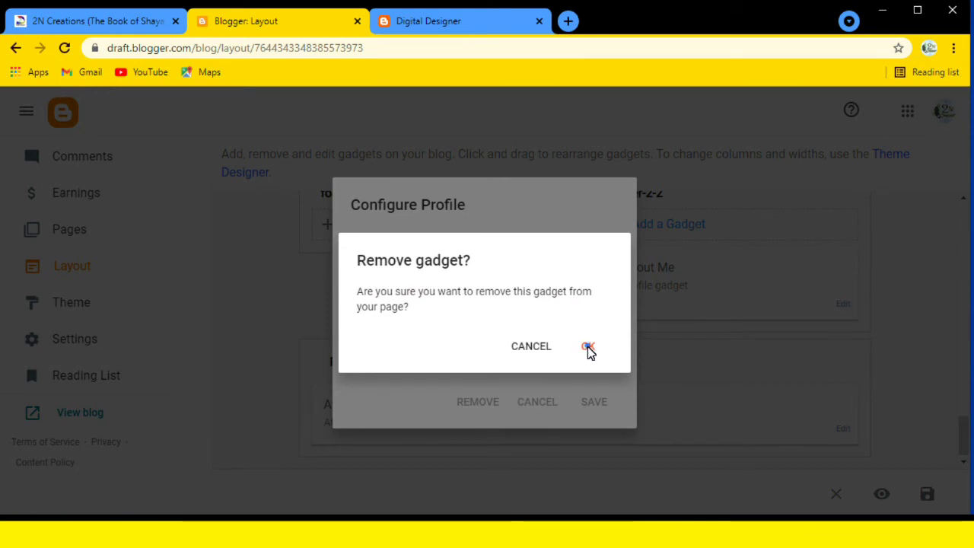
pyautogui.click(589, 348)
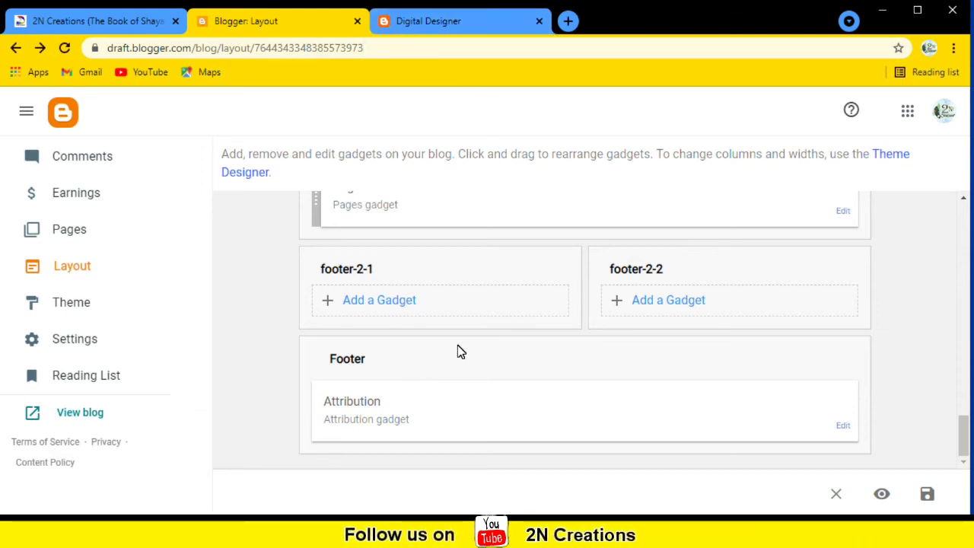
# - Add a Popular Posts gadget to the footer-2-2 section with most viewed set to Last 30 days, and save the layout
pyautogui.click(651, 300)
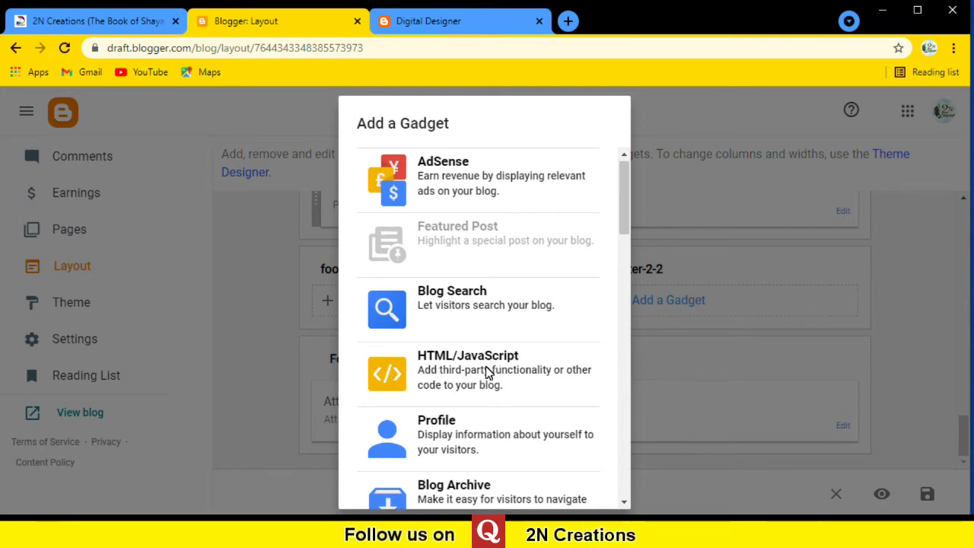
pyautogui.scroll(-3, 499, 361)
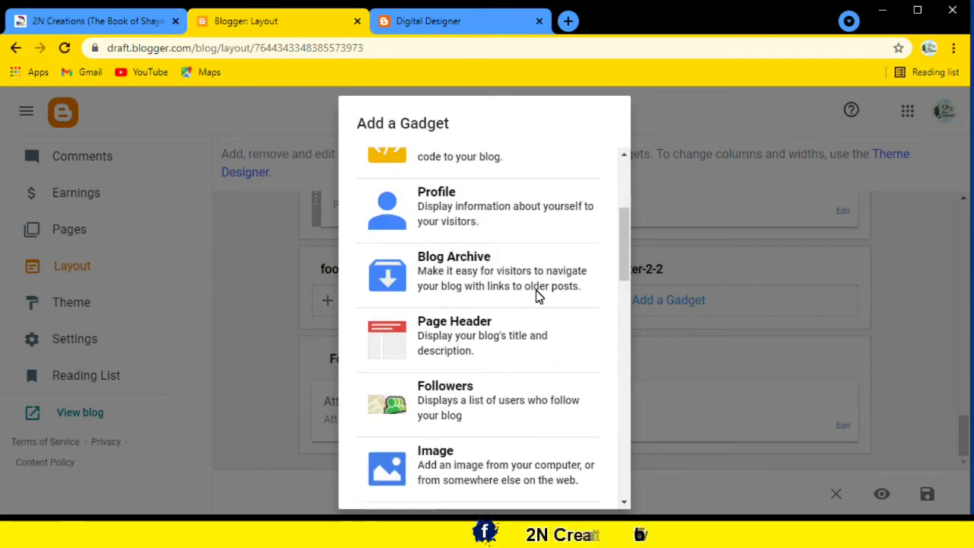
pyautogui.scroll(-1, 496, 373)
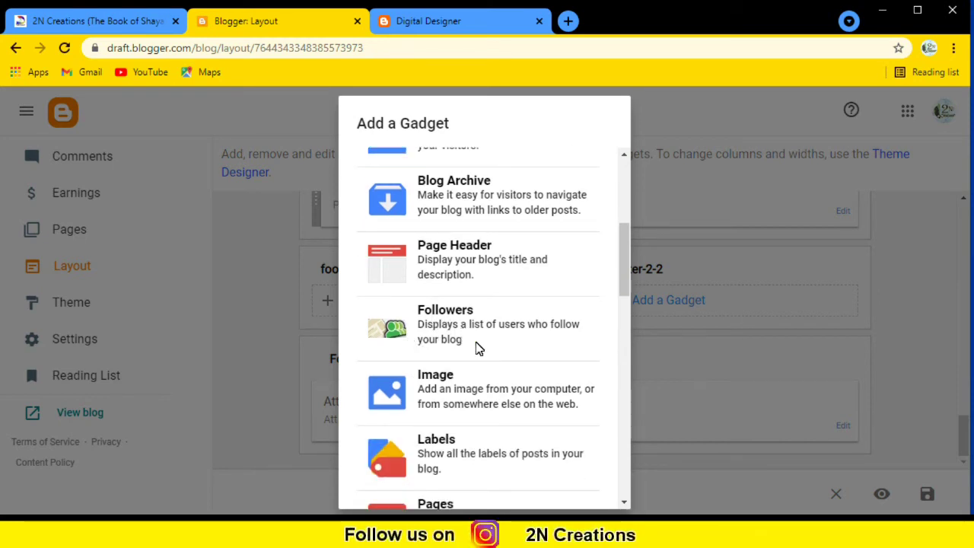
pyautogui.scroll(-1, 480, 327)
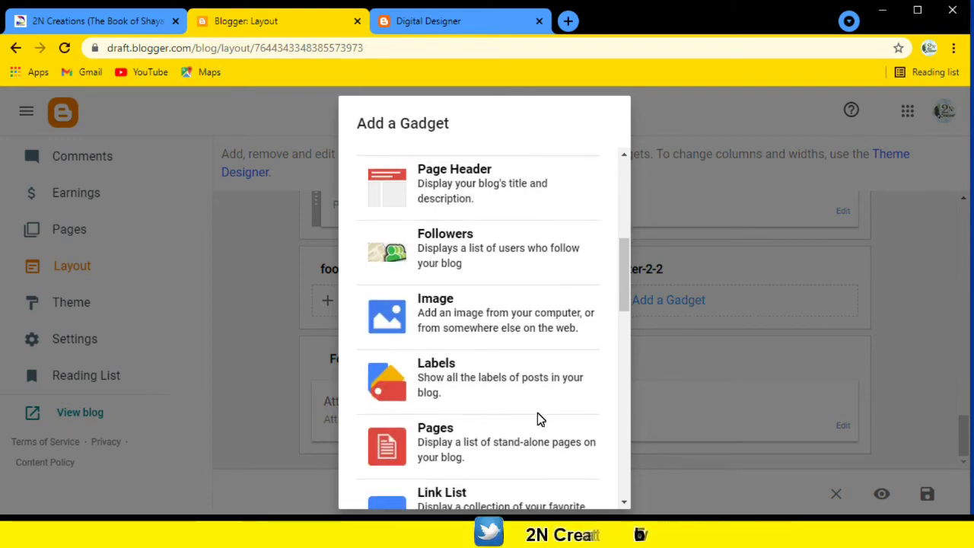
pyautogui.scroll(-2, 537, 413)
pyautogui.scroll(-1, 557, 396)
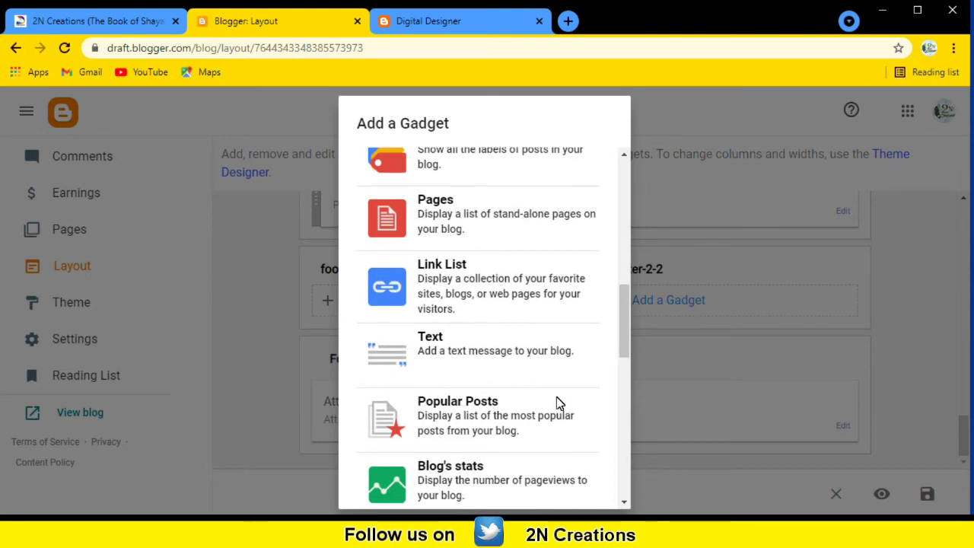
pyautogui.click(493, 415)
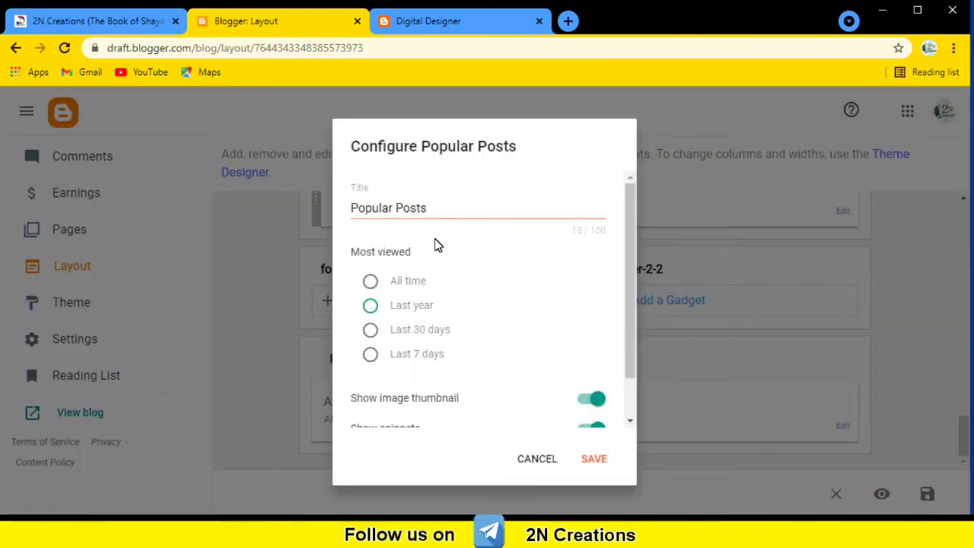
pyautogui.scroll(-2, 438, 245)
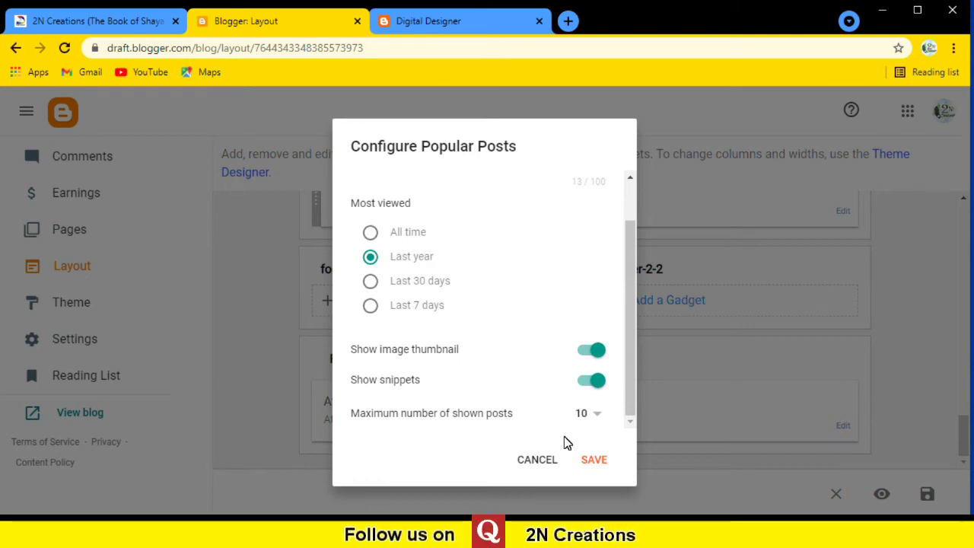
pyautogui.click(370, 282)
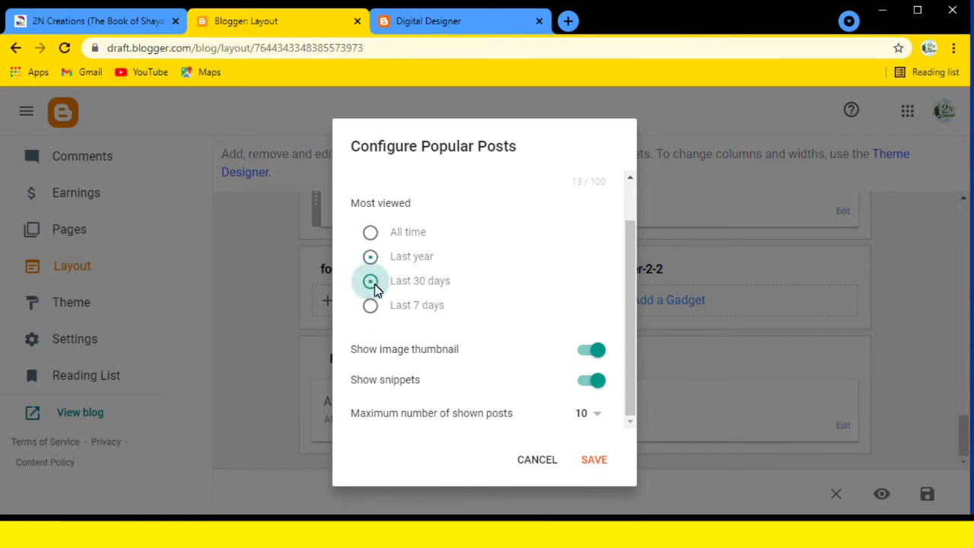
pyautogui.click(595, 462)
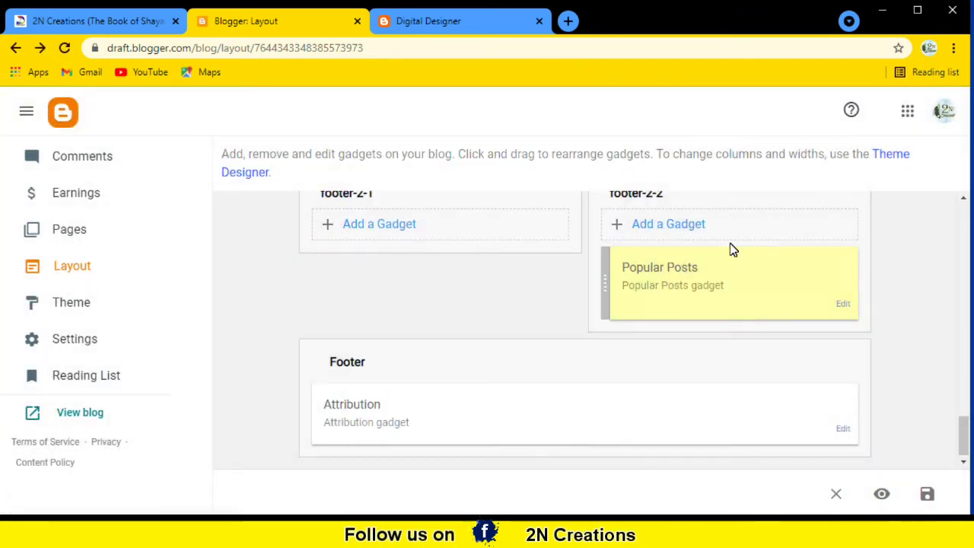
pyautogui.click(928, 496)
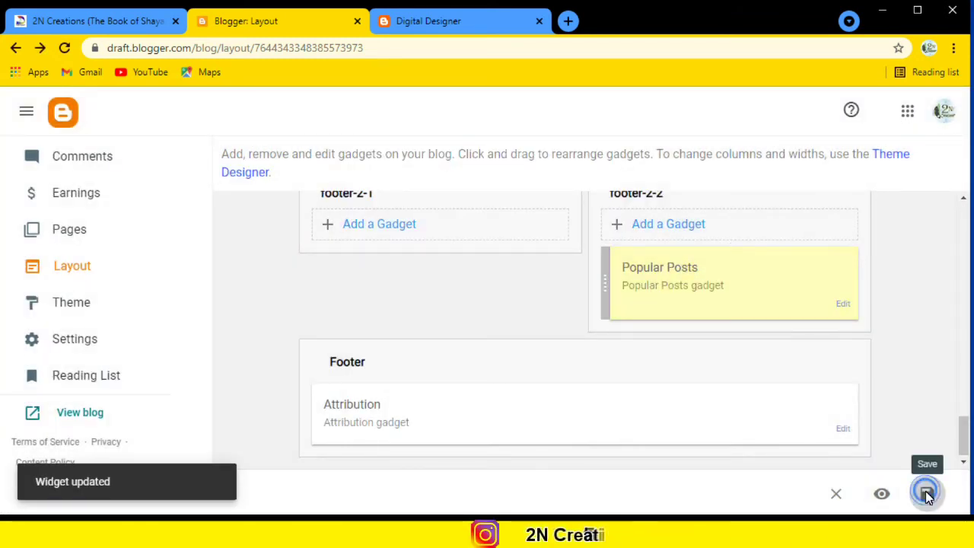
# - Reload the live blog and check the Popular Posts gadget in its footer
pyautogui.click(436, 22)
pyautogui.scroll(1, 499, 212)
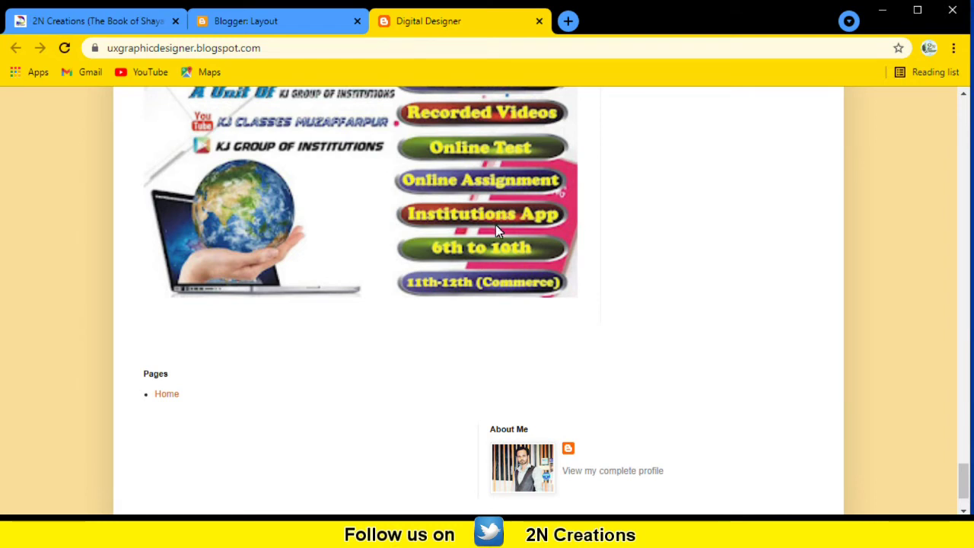
pyautogui.press('F5')
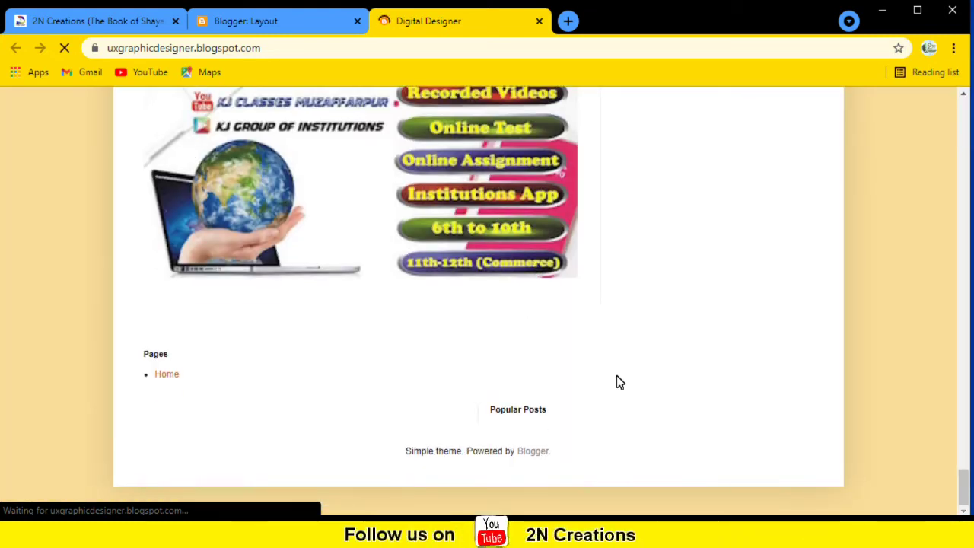
pyautogui.scroll(5, 706, 260)
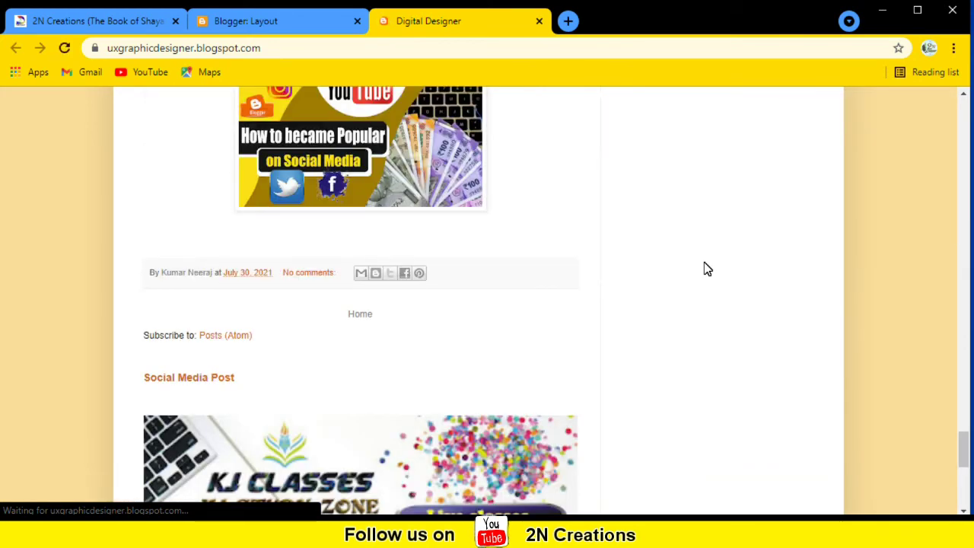
pyautogui.scroll(-5, 687, 328)
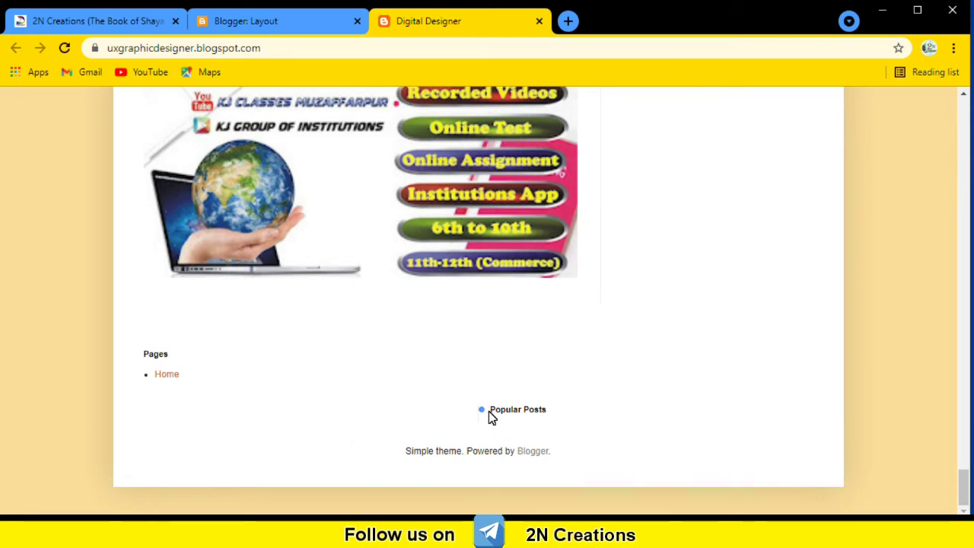
pyautogui.moveTo(489, 411); pyautogui.dragTo(555, 420)
pyautogui.click(553, 415)
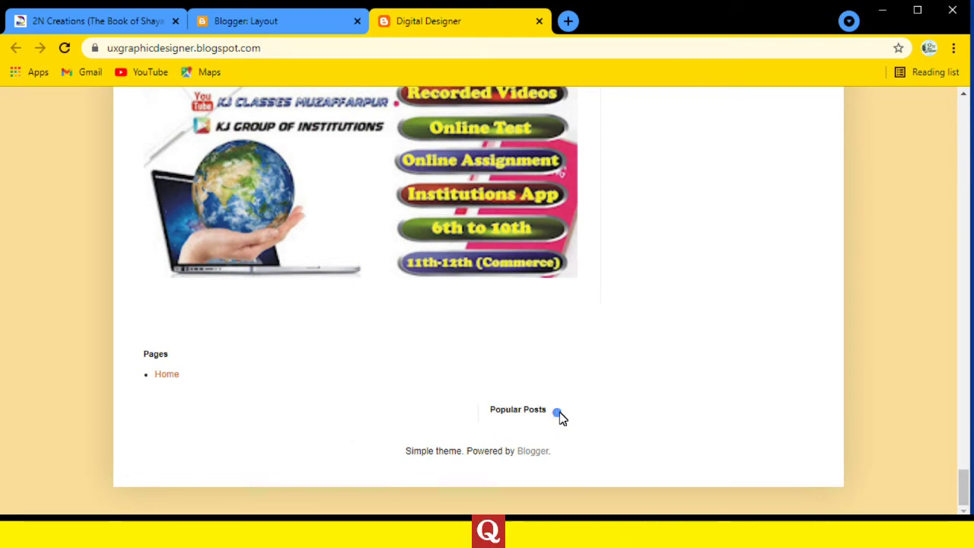
pyautogui.moveTo(555, 411); pyautogui.dragTo(490, 420)
# - Look through the lower posts on the live blog and recheck the Popular Posts section beneath them
pyautogui.scroll(15, 385, 219)
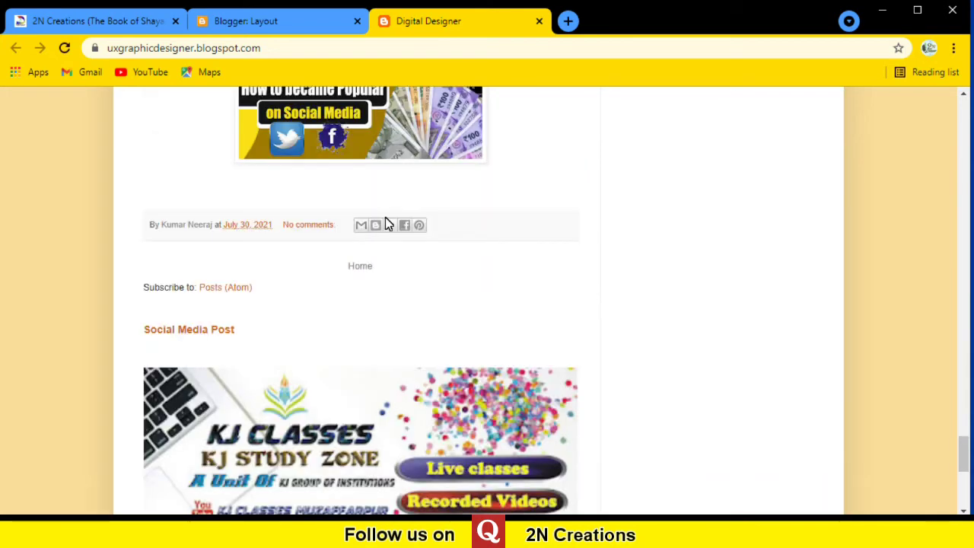
pyautogui.scroll(4, 385, 221)
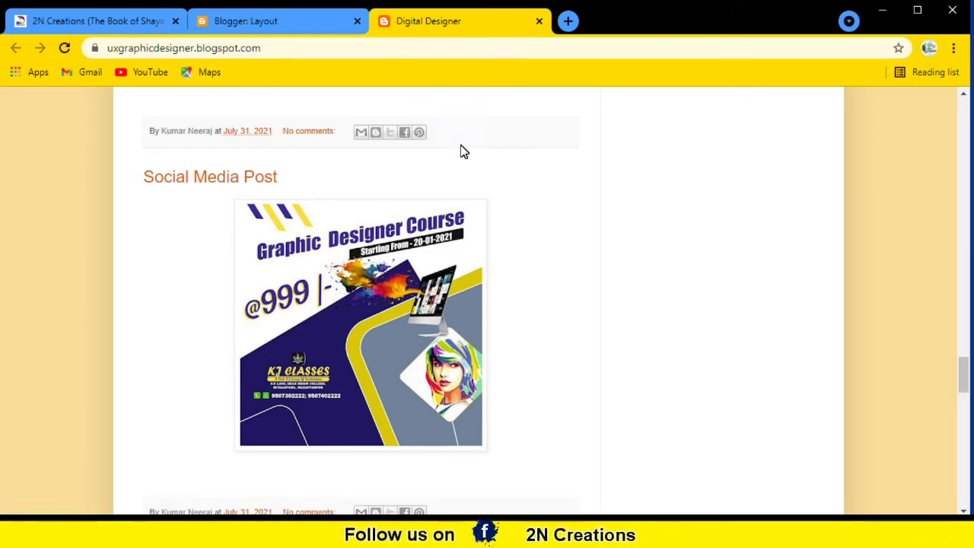
pyautogui.scroll(-15, 491, 200)
pyautogui.scroll(-1, 498, 247)
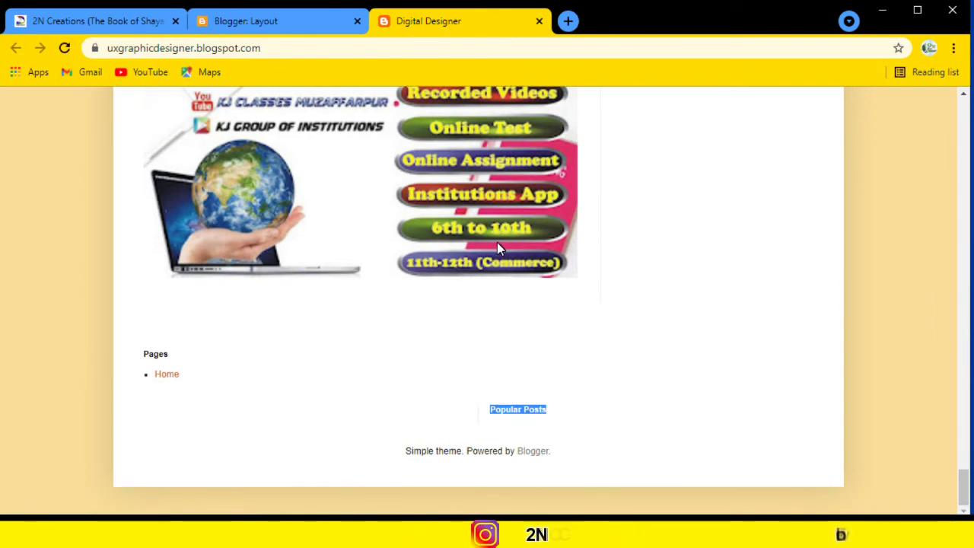
pyautogui.click(510, 413)
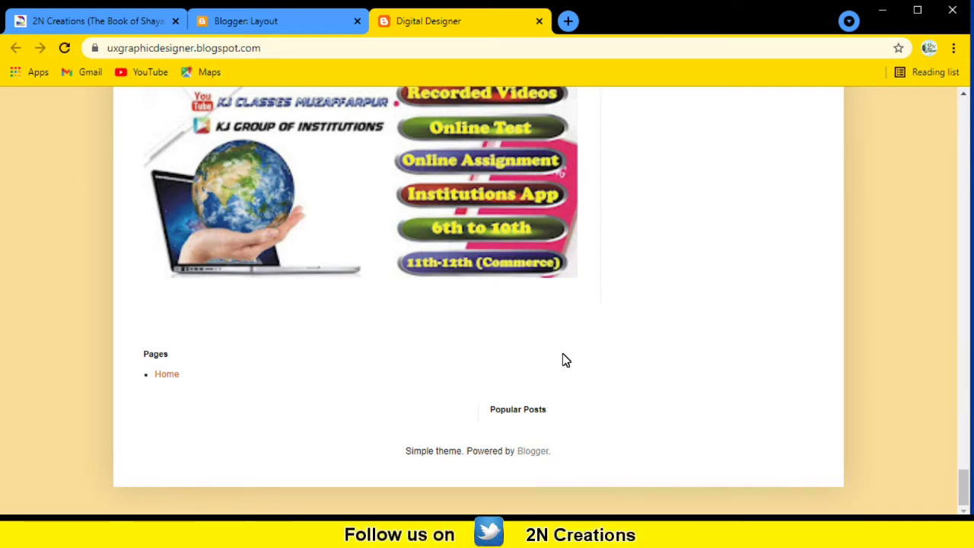
pyautogui.scroll(5, 414, 224)
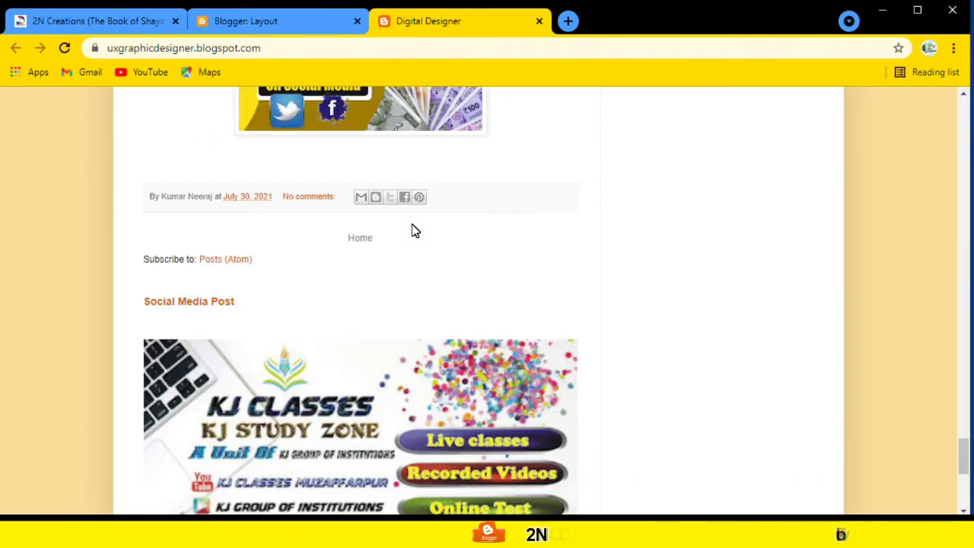
# - Return to the blog layout, view the sidebar's Search This Blog gadget settings and close them without changes
pyautogui.click(261, 21)
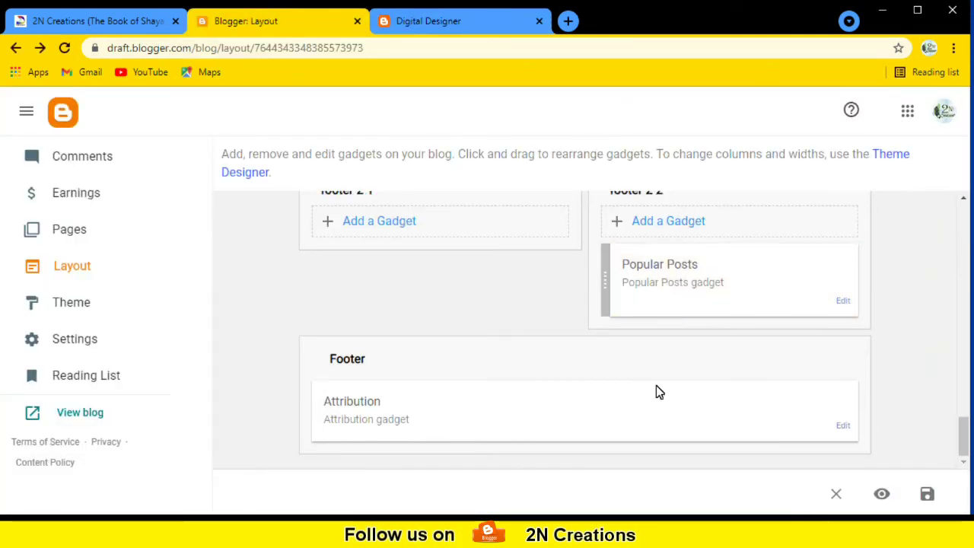
pyautogui.scroll(5, 656, 385)
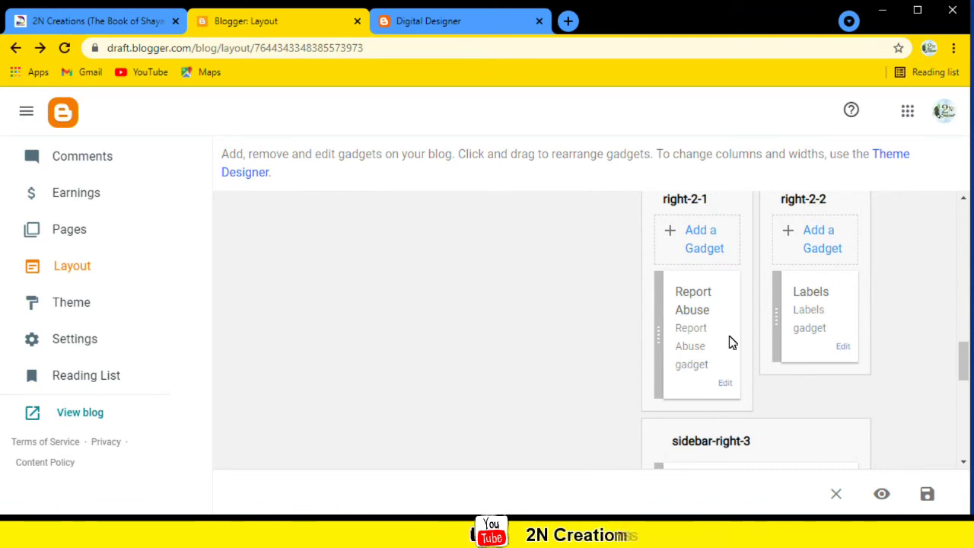
pyautogui.scroll(3, 706, 330)
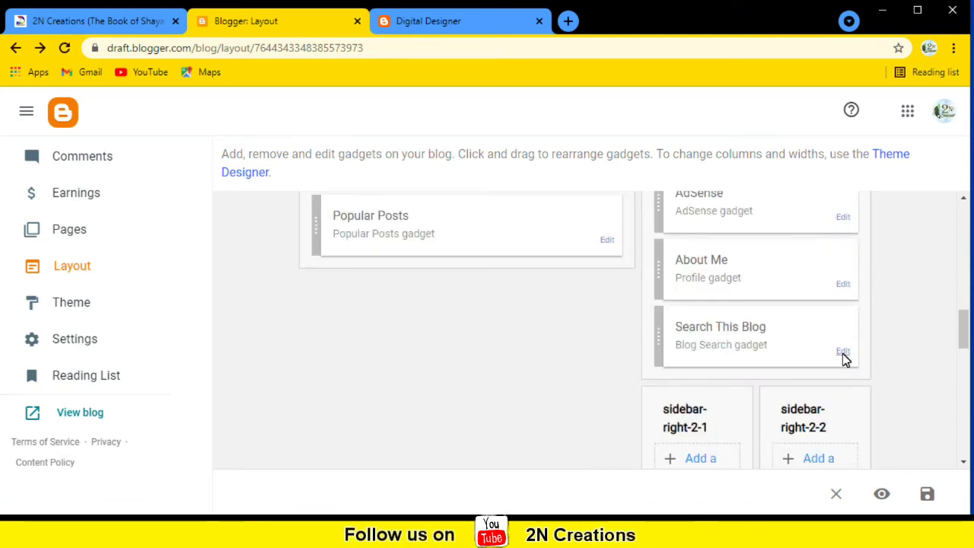
pyautogui.click(843, 352)
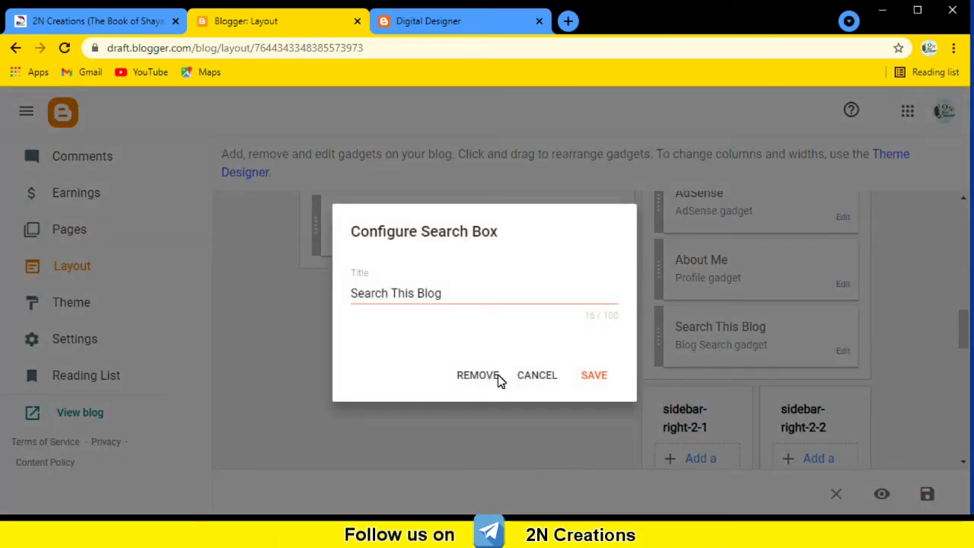
pyautogui.click(533, 377)
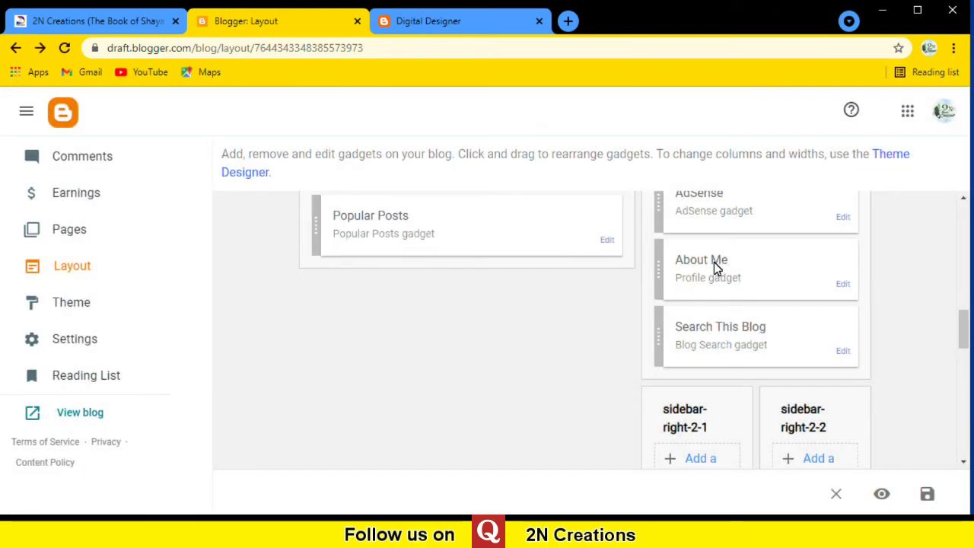
# - Switch to the live blog and examine its posts and the sidebar gadgets, including Search This Blog and Blog Archive
pyautogui.scroll(5, 638, 271)
pyautogui.click(457, 26)
pyautogui.scroll(6, 785, 300)
pyautogui.scroll(5, 746, 320)
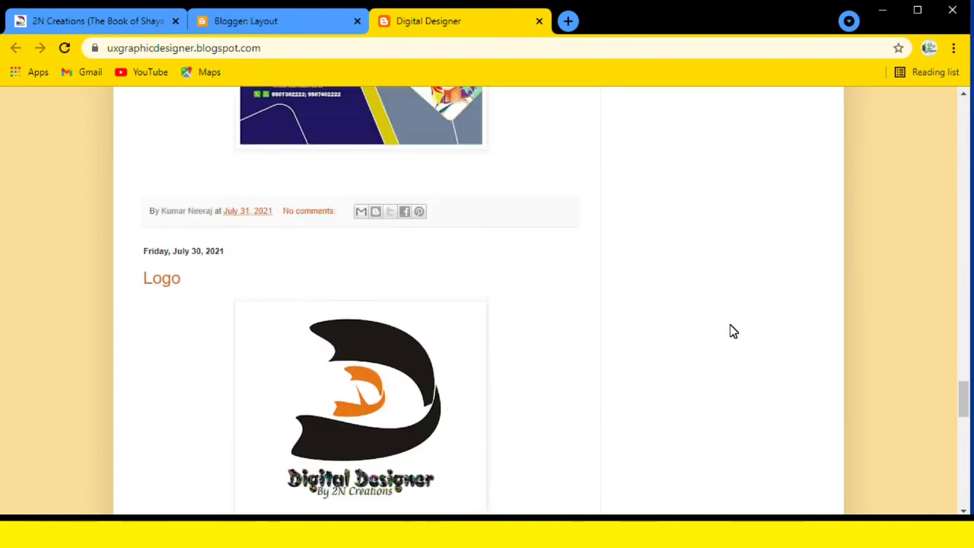
pyautogui.scroll(8, 681, 301)
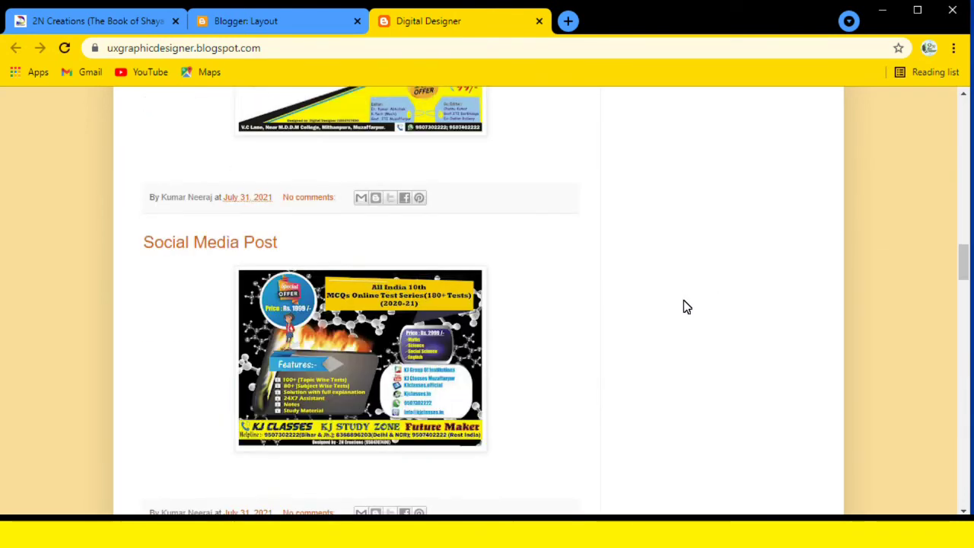
pyautogui.scroll(10, 685, 308)
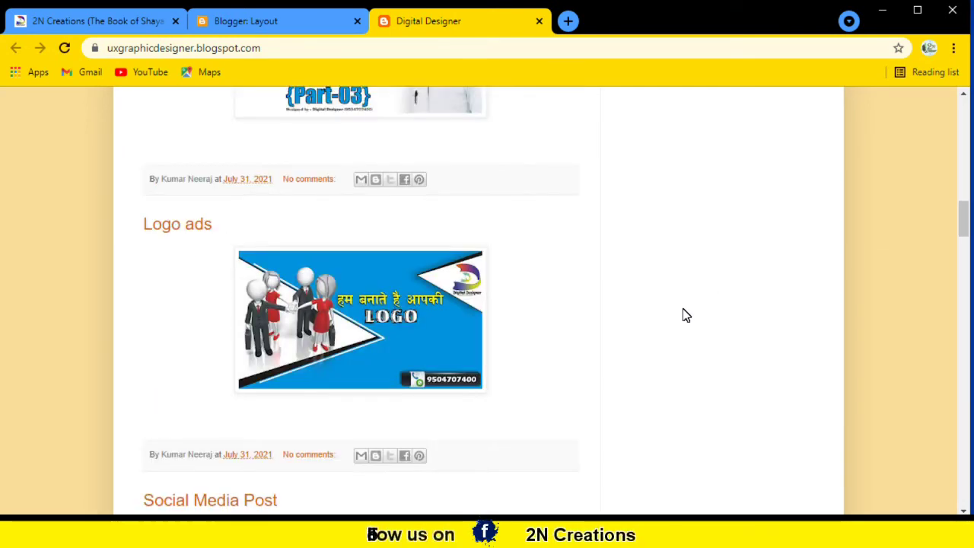
pyautogui.scroll(2, 692, 313)
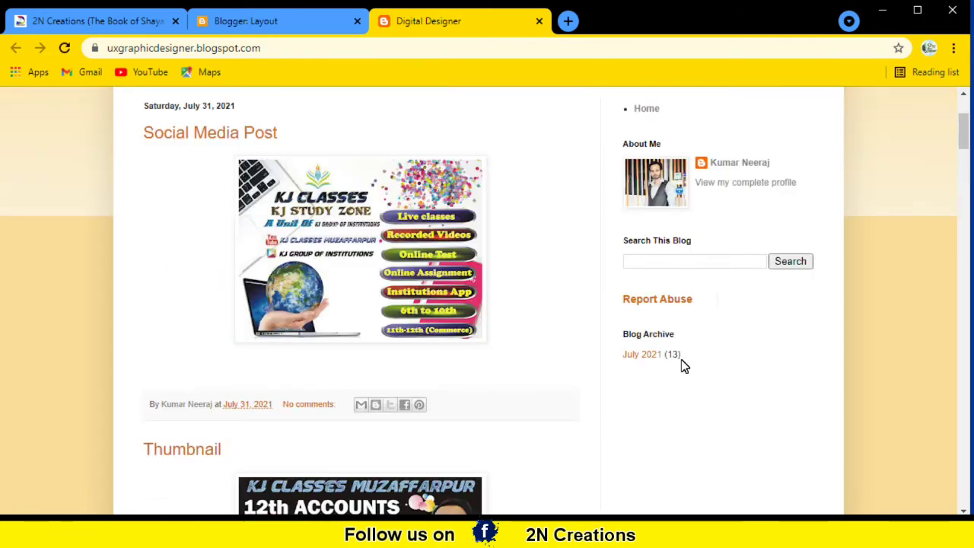
pyautogui.scroll(-2, 647, 343)
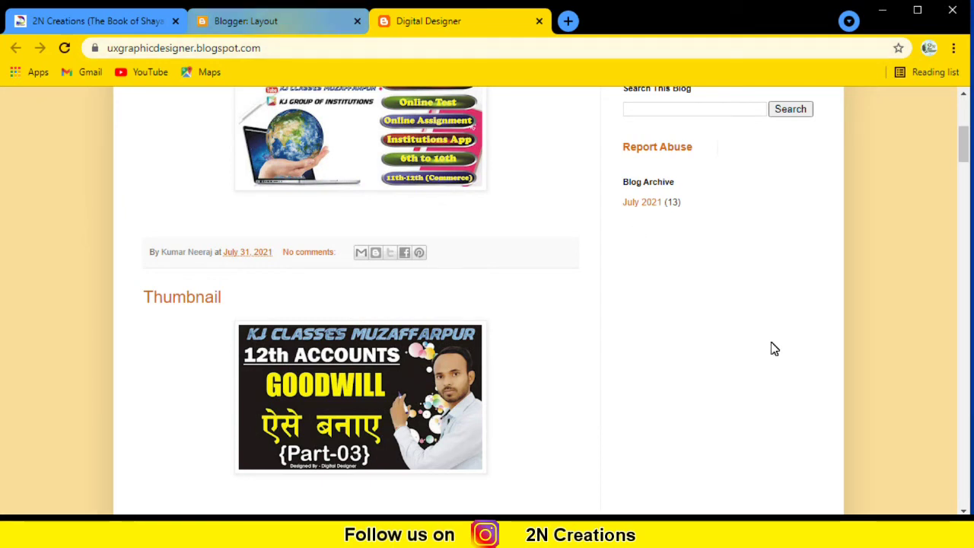
# - Return to the Blogger dashboard and open the Digital Designer blog's list of posts
pyautogui.click(247, 23)
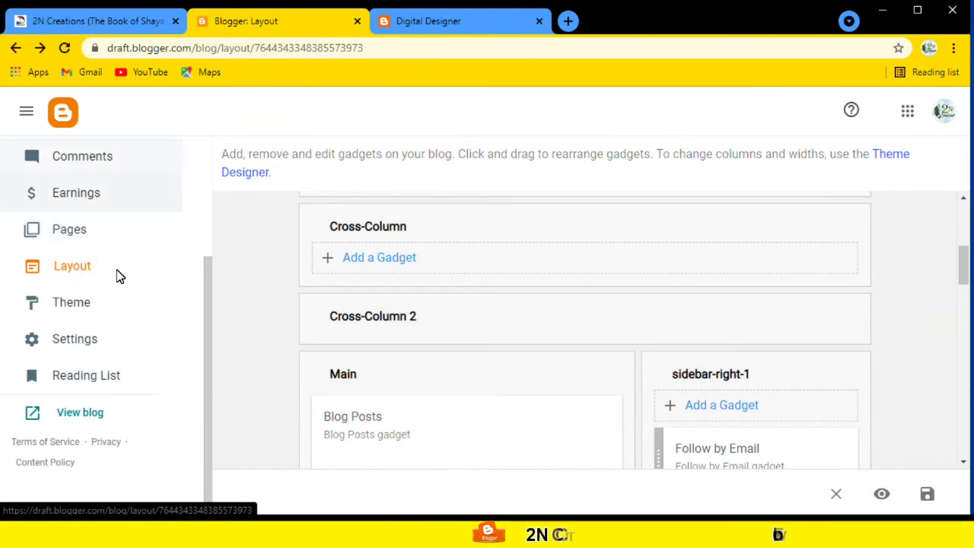
pyautogui.scroll(3, 137, 258)
pyautogui.click(89, 271)
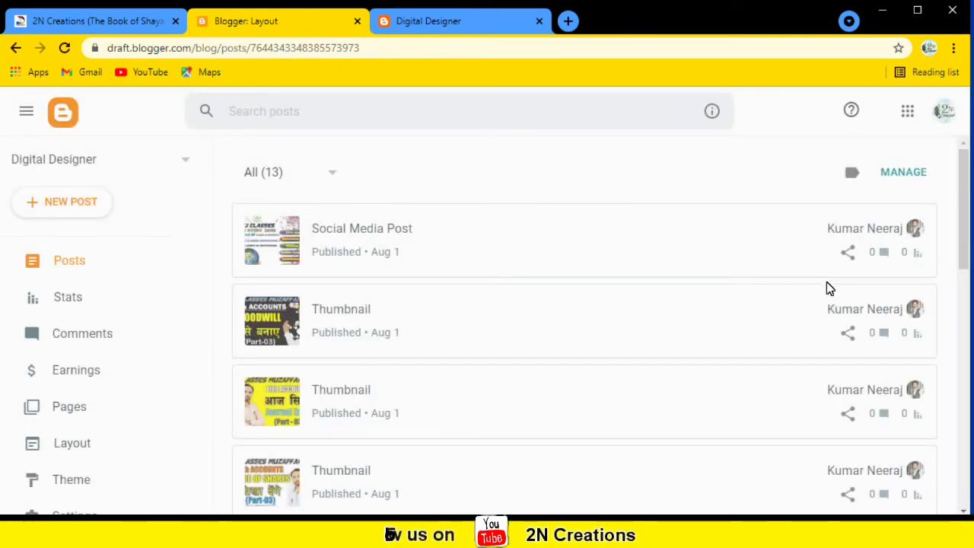
pyautogui.moveTo(896, 267)
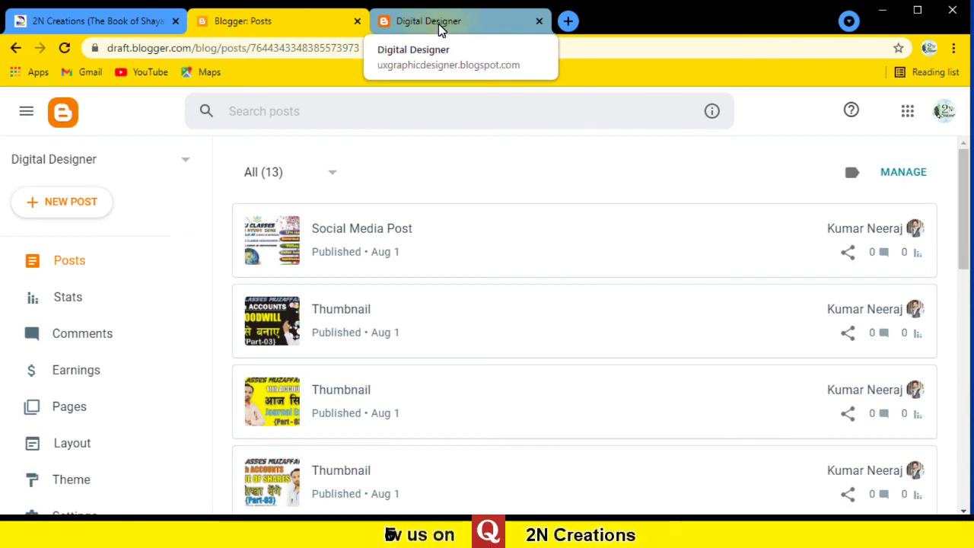
pyautogui.moveTo(828, 255)
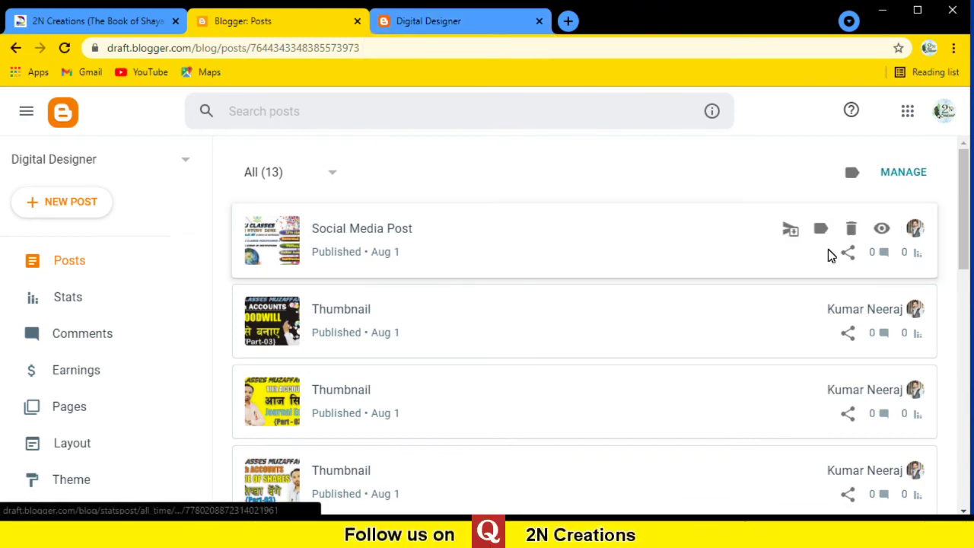
# - Add the label "Media Post" to the newest Social Media Post, update it, and return to the posts list
pyautogui.click(475, 242)
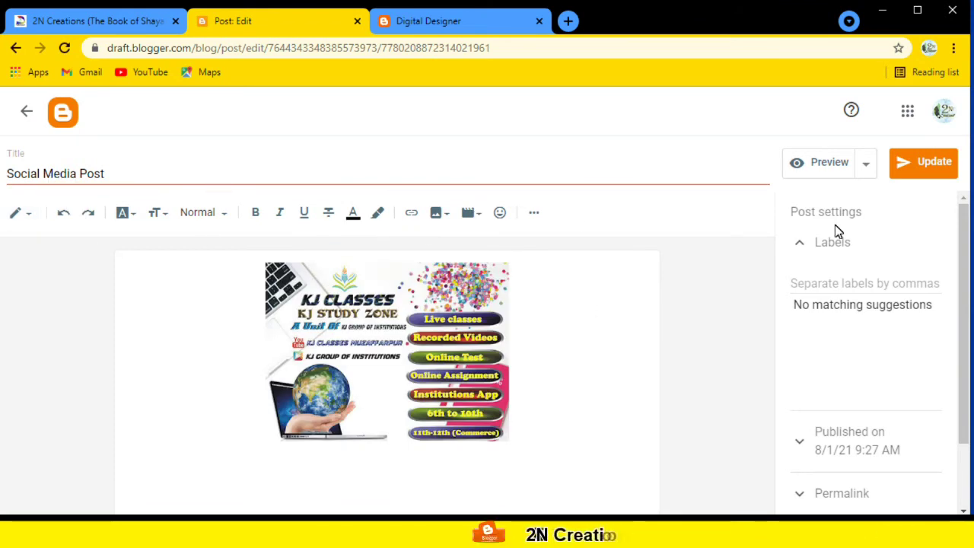
pyautogui.click(826, 248)
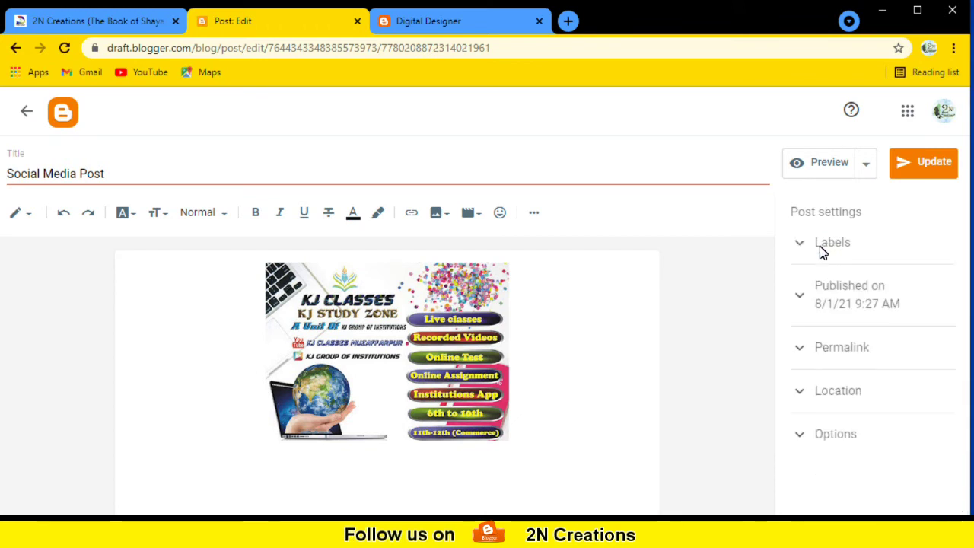
pyautogui.click(825, 248)
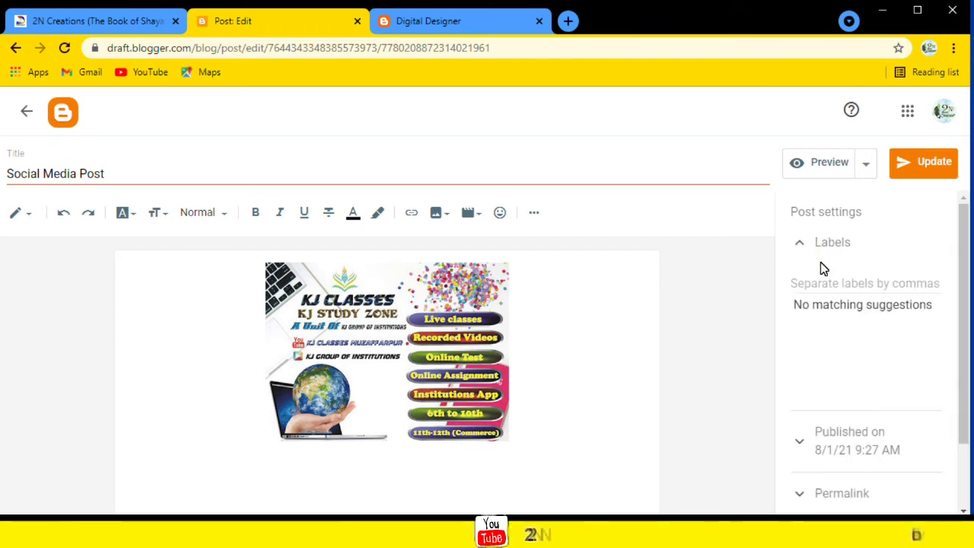
pyautogui.click(815, 286)
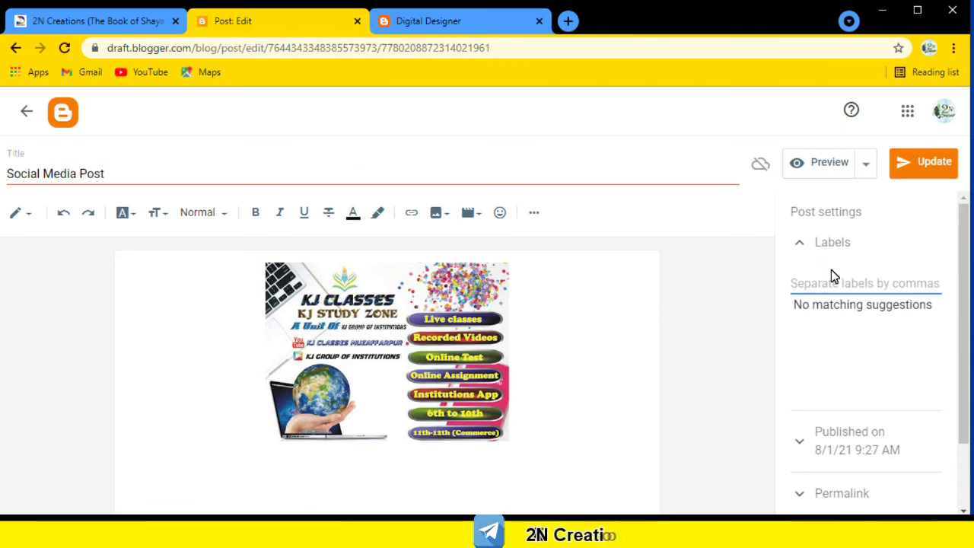
pyautogui.write('Med')
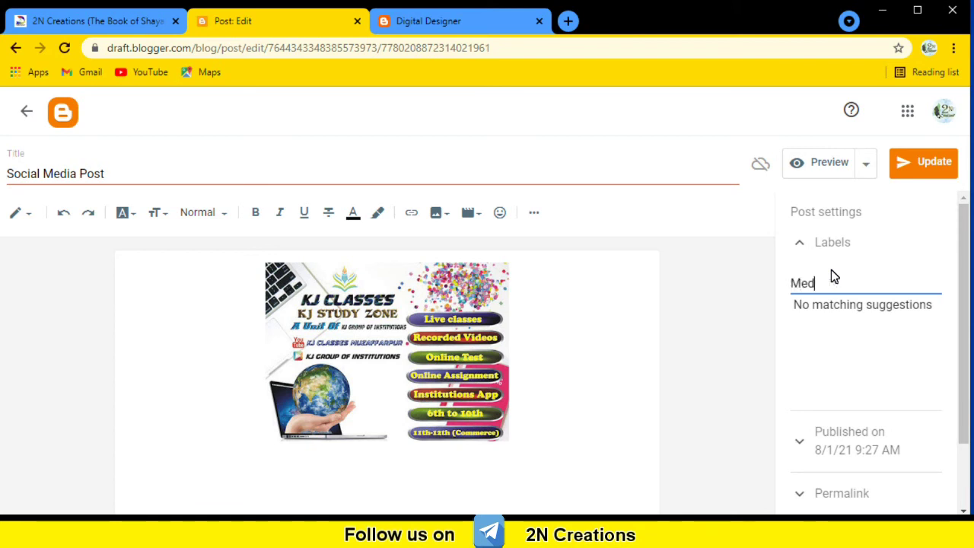
pyautogui.write('ia ')
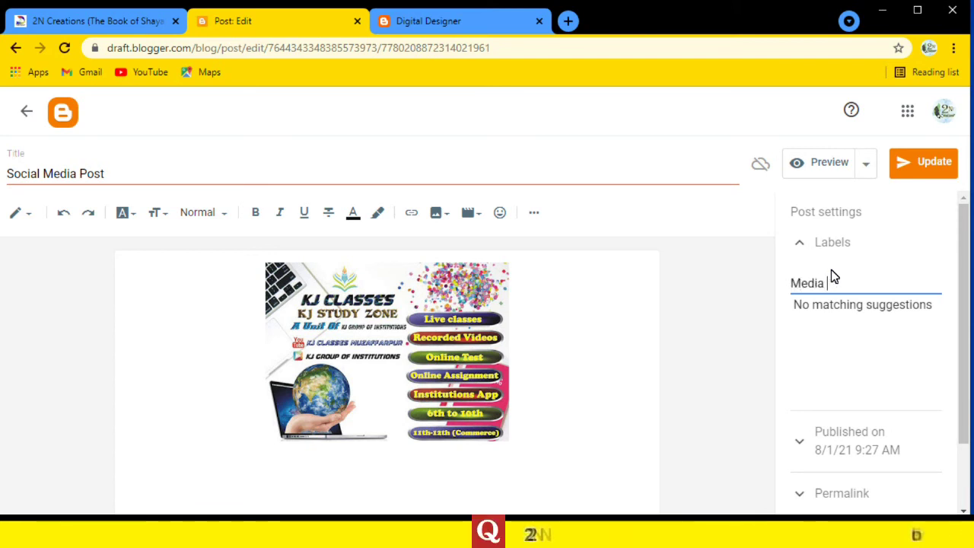
pyautogui.write('Post')
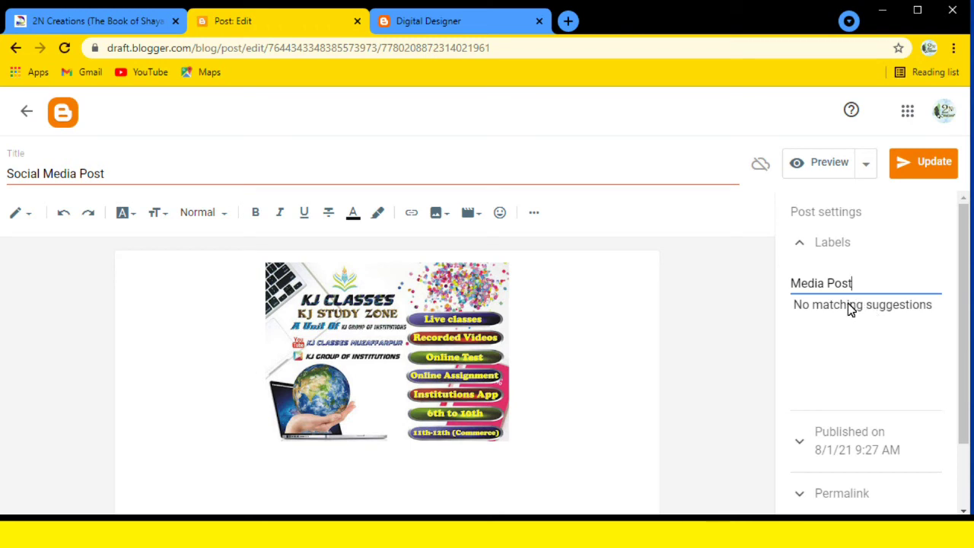
pyautogui.press('Return')
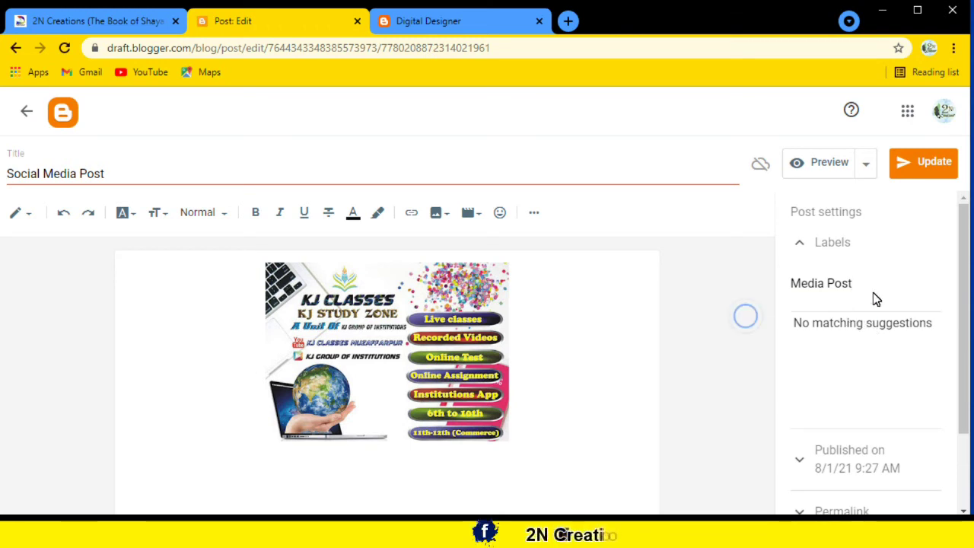
pyautogui.click(918, 165)
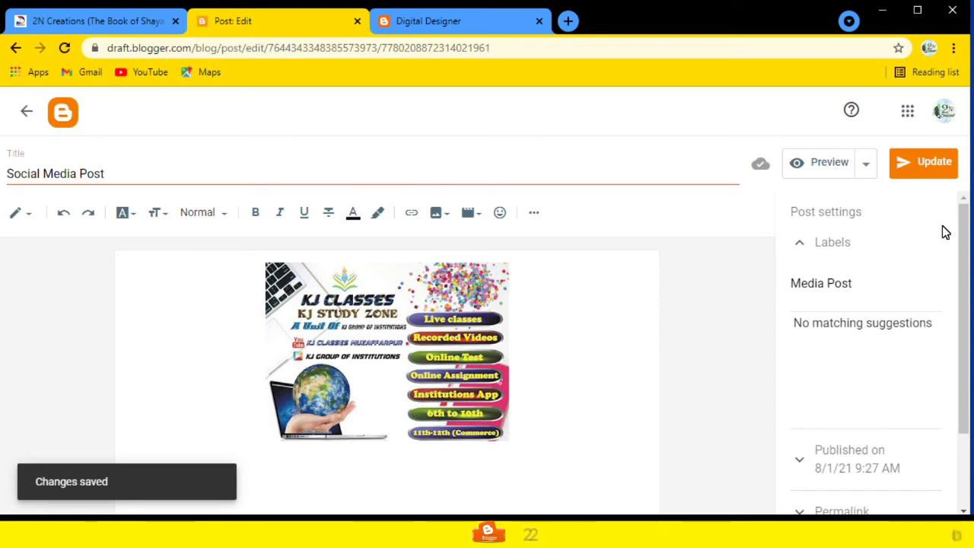
pyautogui.click(26, 112)
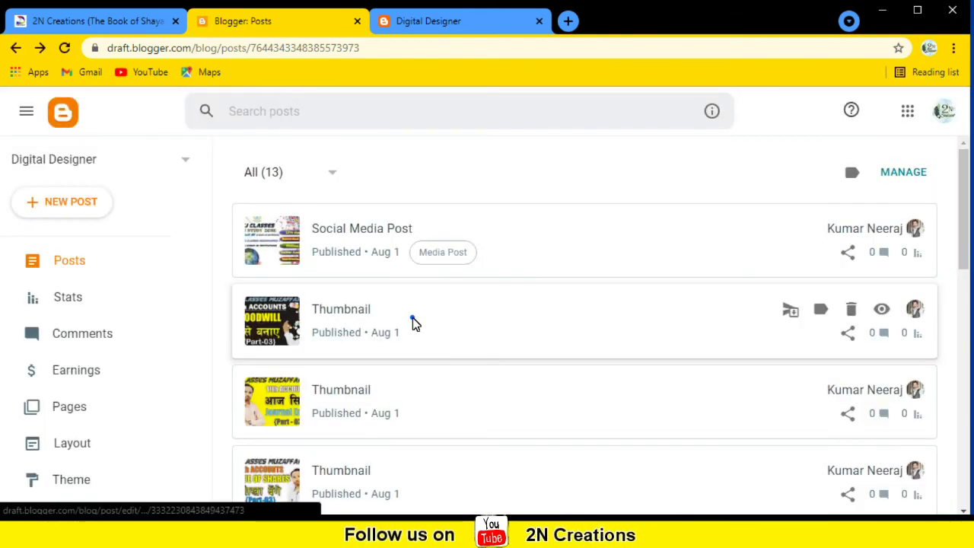
# - Add the label "Thumbnails" to the 12th Accounts Goodwill Thumbnail post, update it, and return to the posts list
pyautogui.click(413, 322)
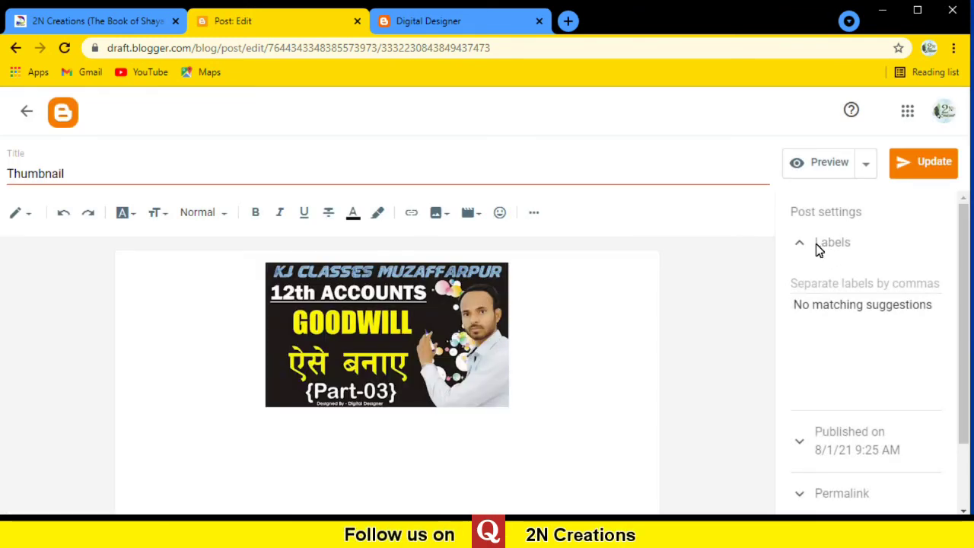
pyautogui.click(809, 285)
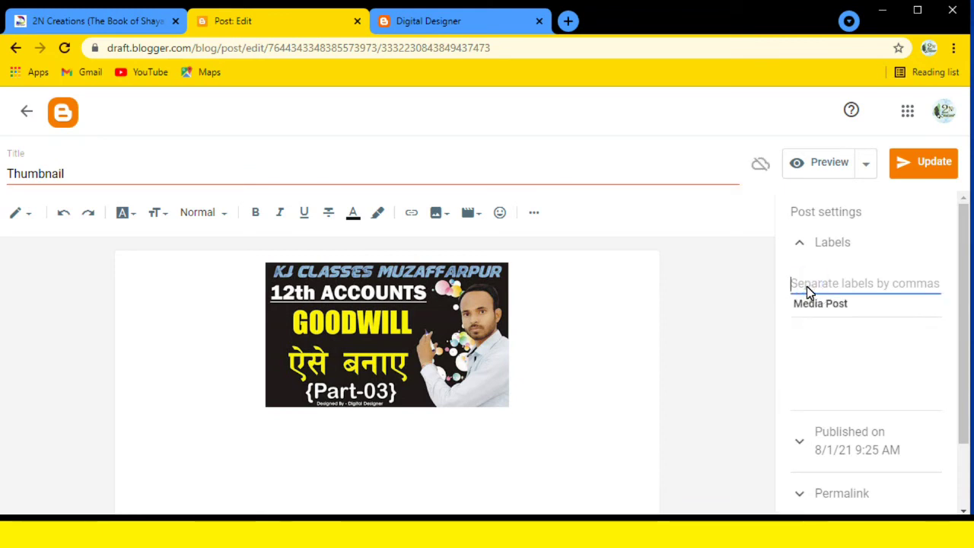
pyautogui.write('T')
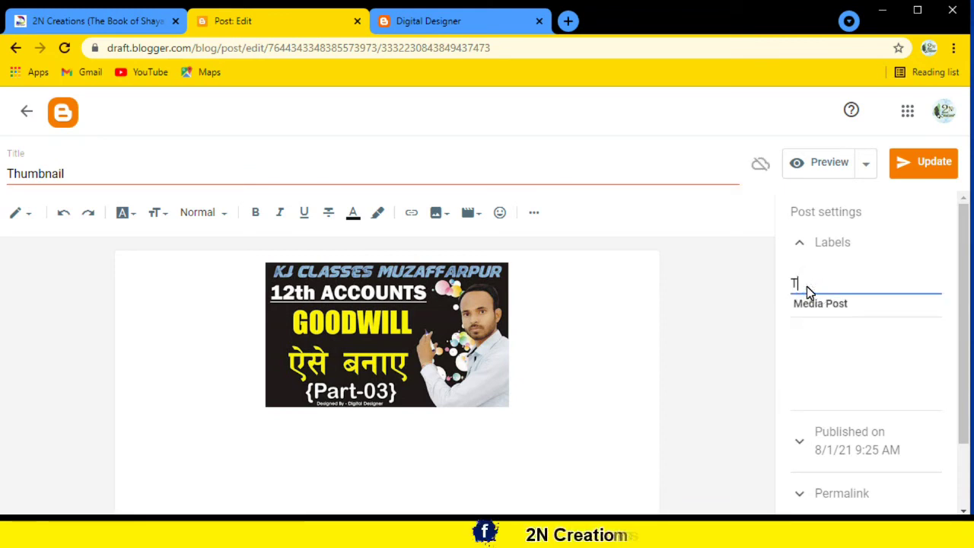
pyautogui.write('humbnails')
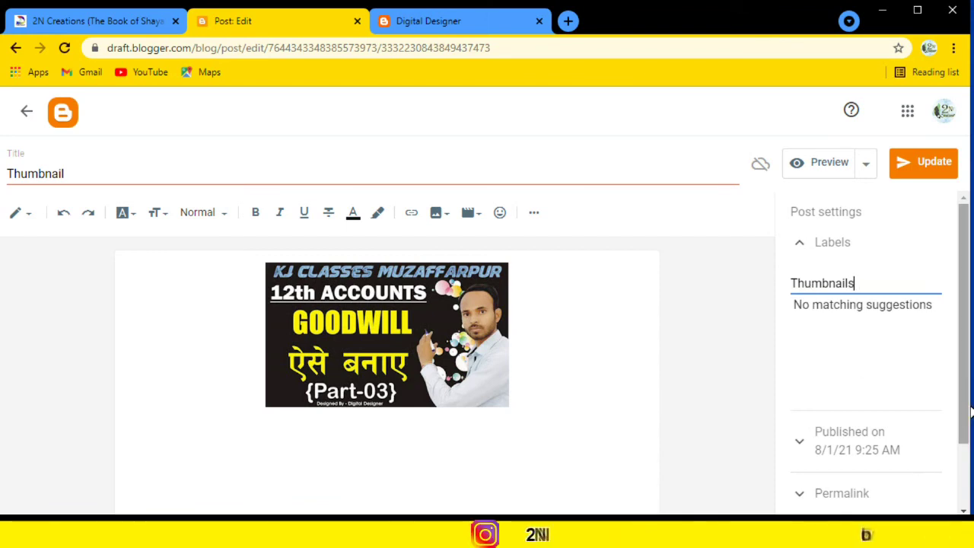
pyautogui.click(925, 163)
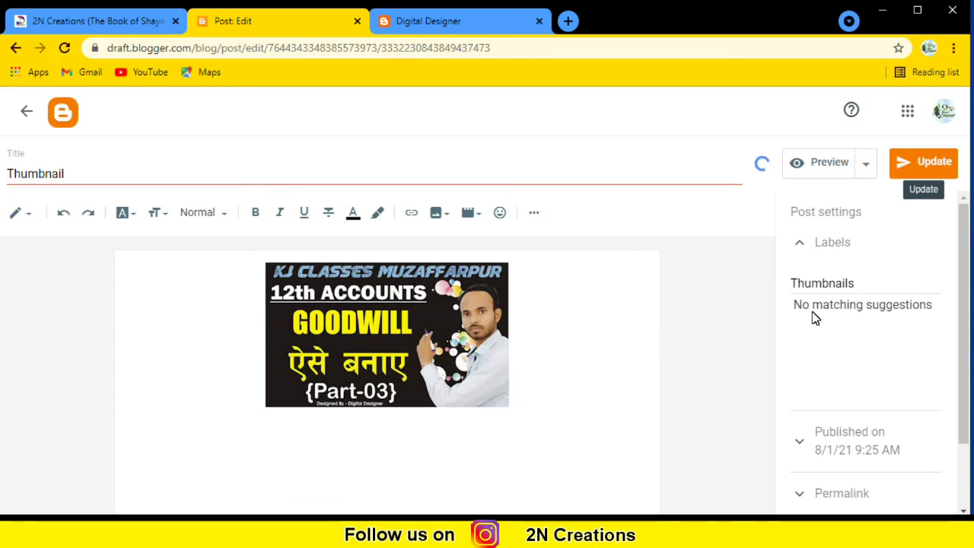
pyautogui.write('s')
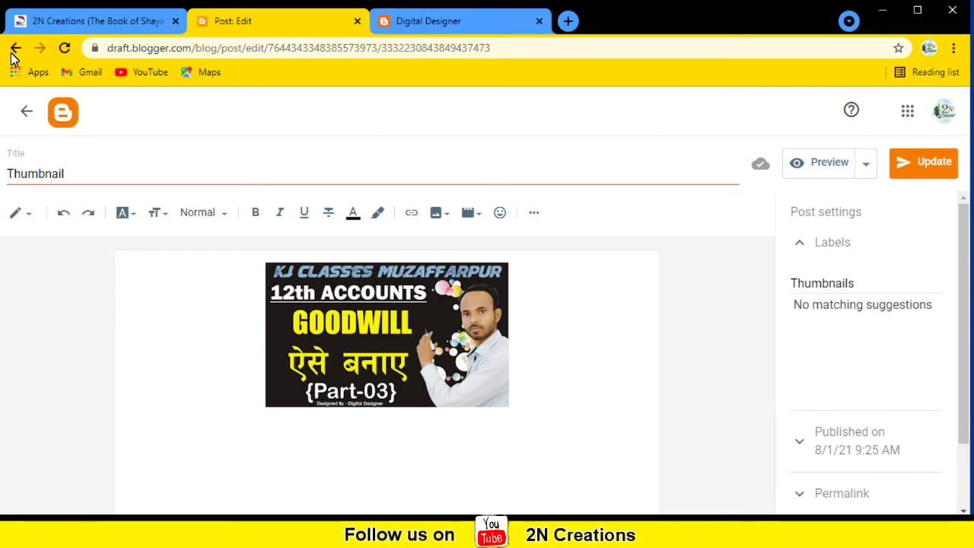
pyautogui.click(23, 112)
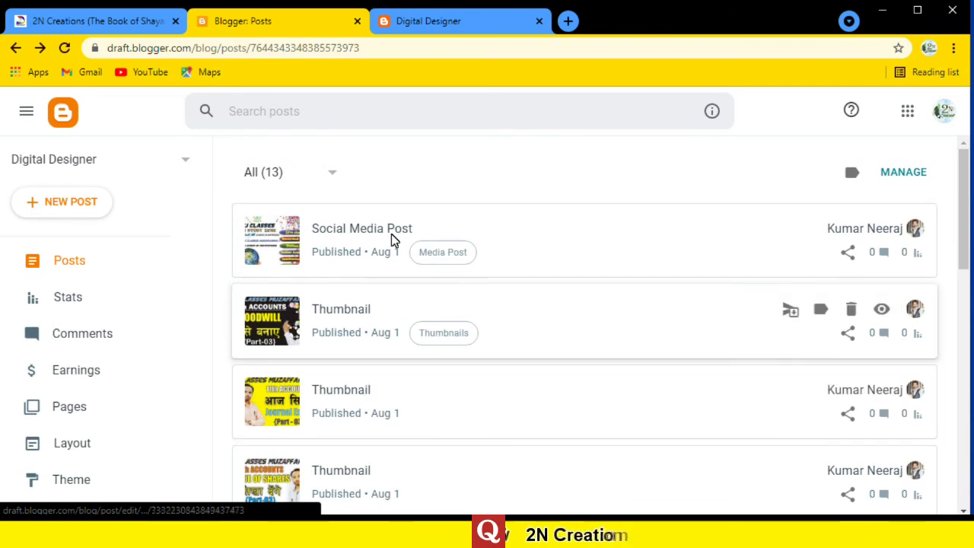
# - Assign the existing Thumbnails label to the 11th Accounts Journal Entry Thumbnail post, update it, and return to the posts list
pyautogui.click(564, 391)
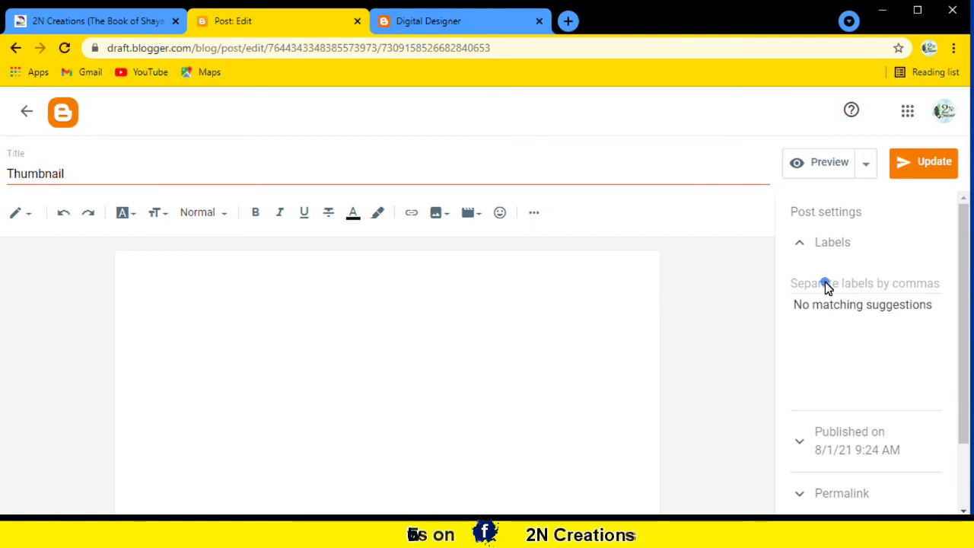
pyautogui.click(826, 282)
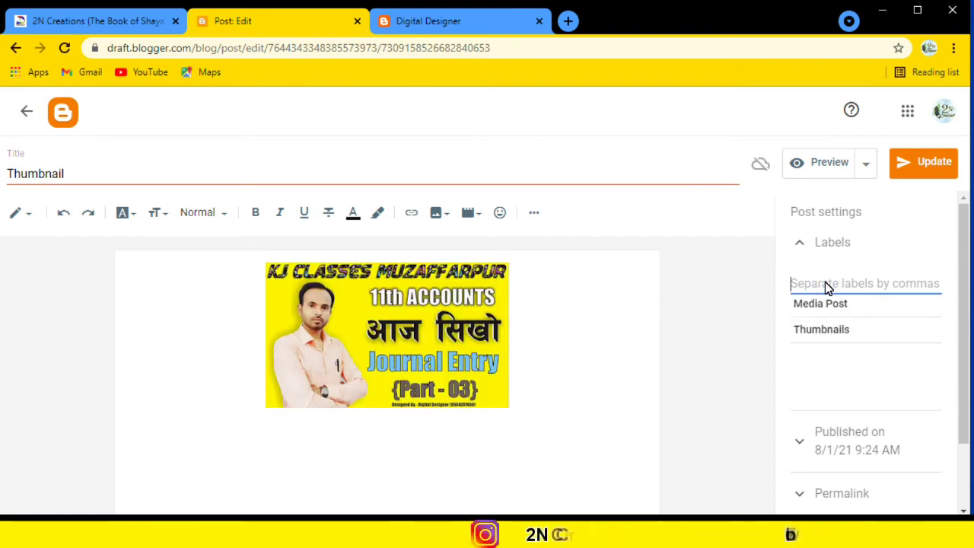
pyautogui.write('t')
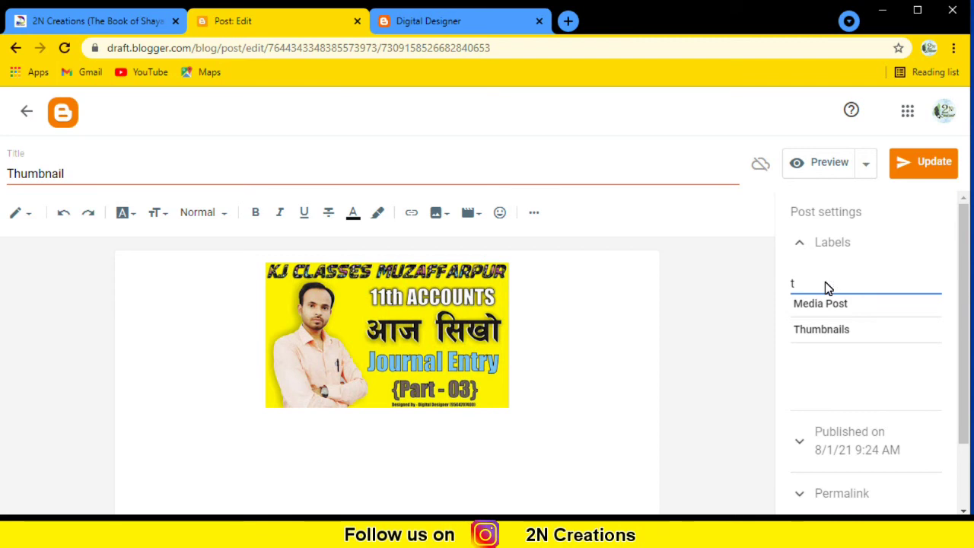
pyautogui.write('humb')
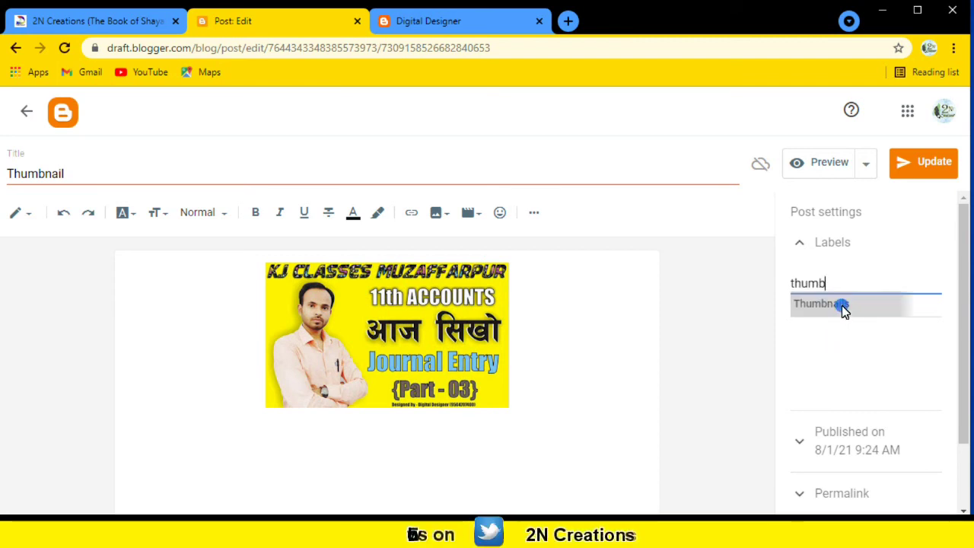
pyautogui.click(844, 308)
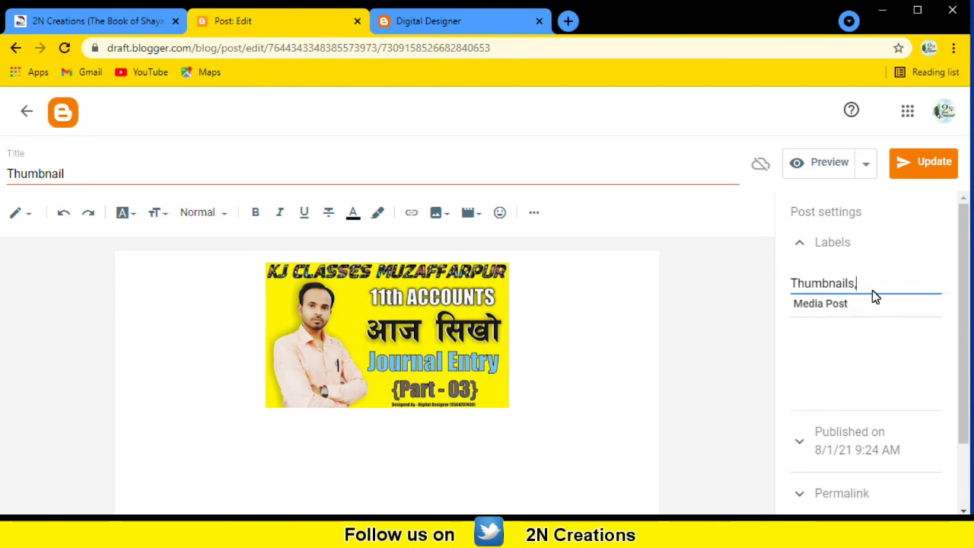
pyautogui.click(926, 172)
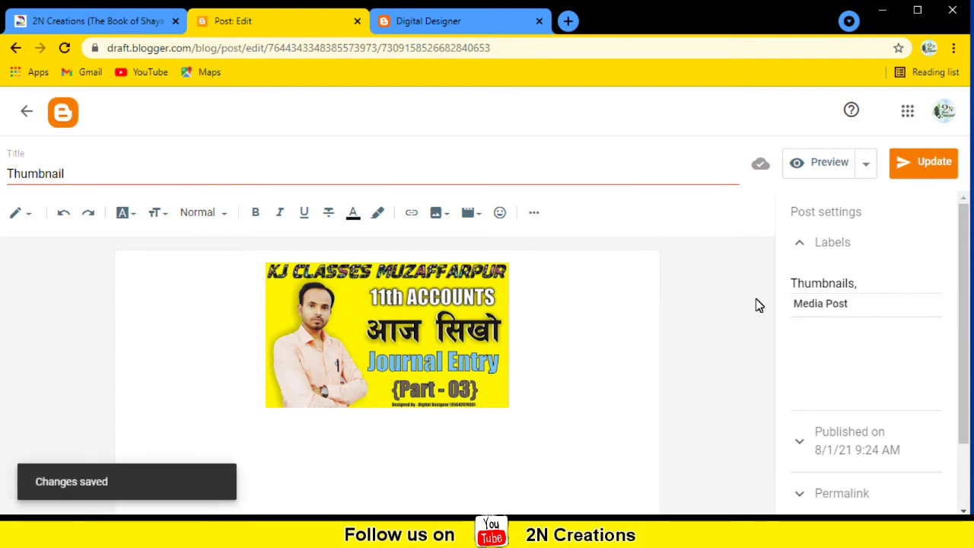
pyautogui.click(25, 111)
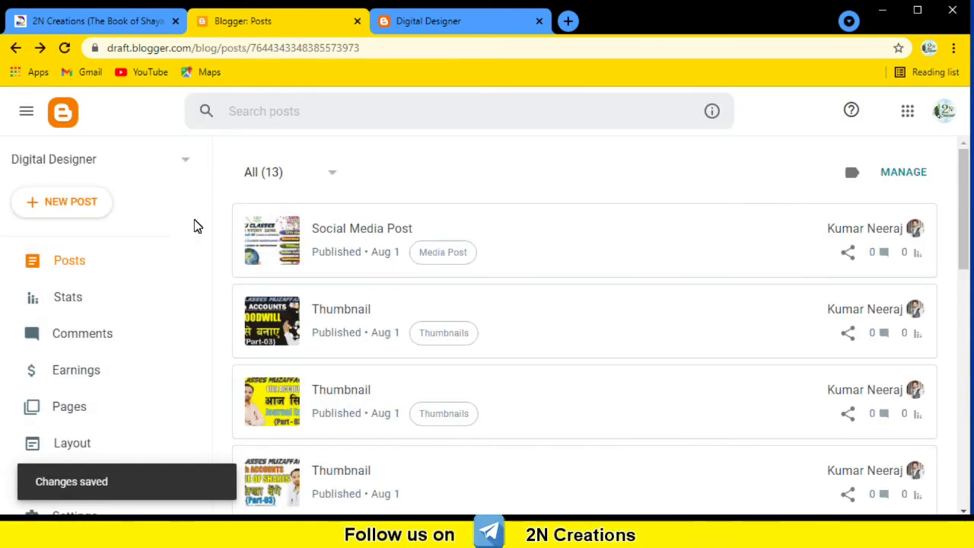
# - Add the label "Logo" to the Jul 31 Logo post, update it, and return to the posts list
pyautogui.scroll(-5, 365, 319)
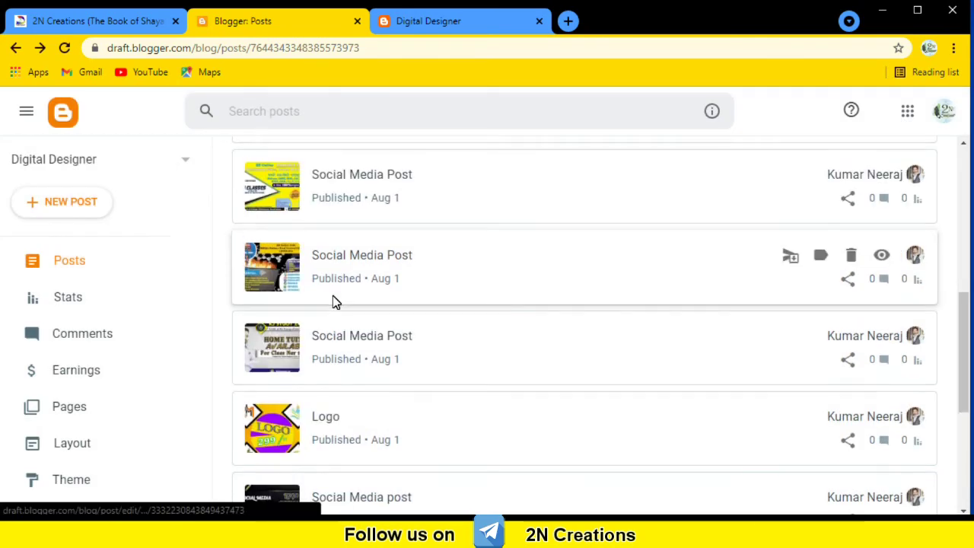
pyautogui.scroll(-4, 335, 302)
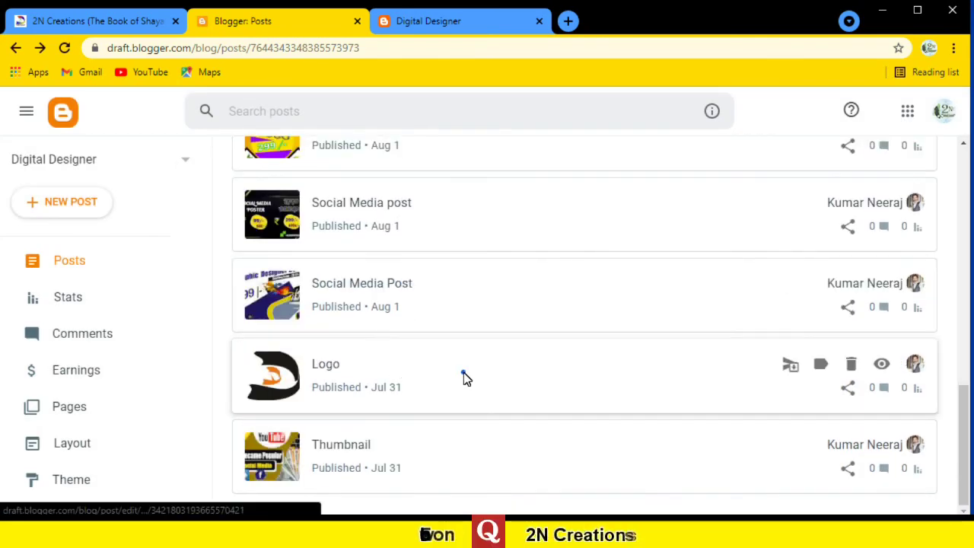
pyautogui.click(463, 378)
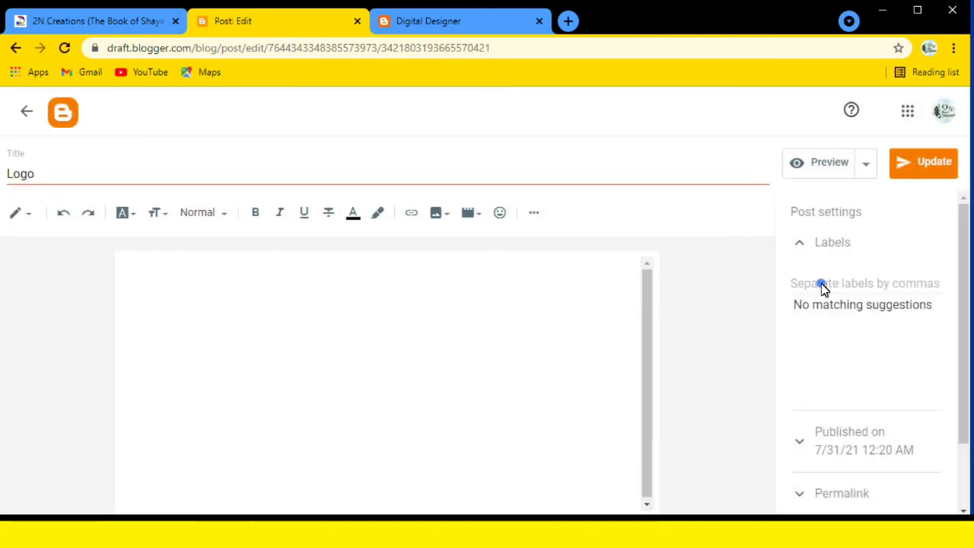
pyautogui.click(822, 286)
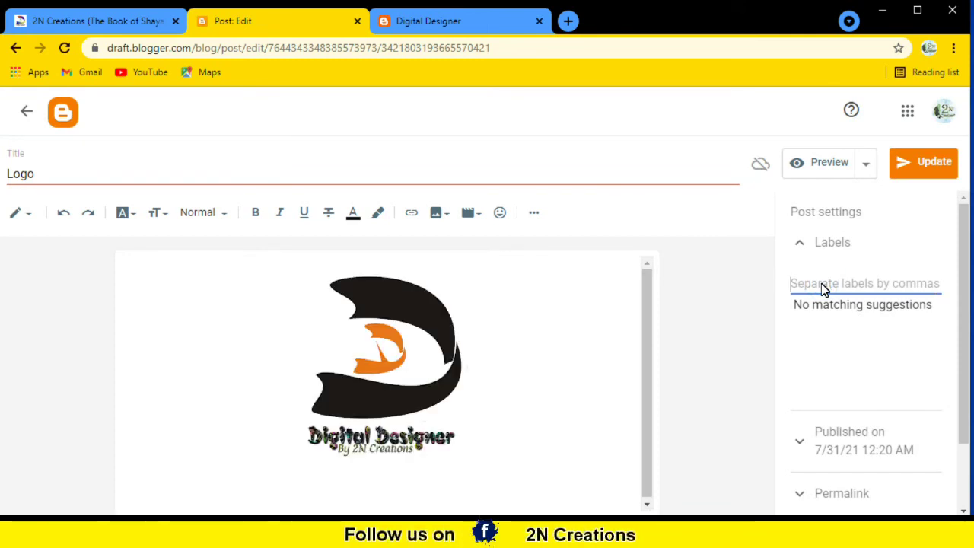
pyautogui.write('Logo')
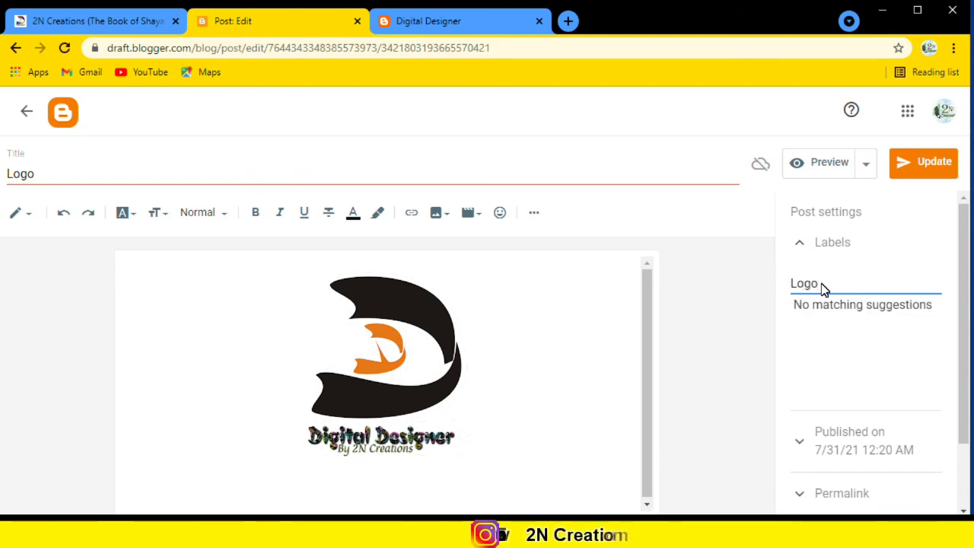
pyautogui.click(741, 300)
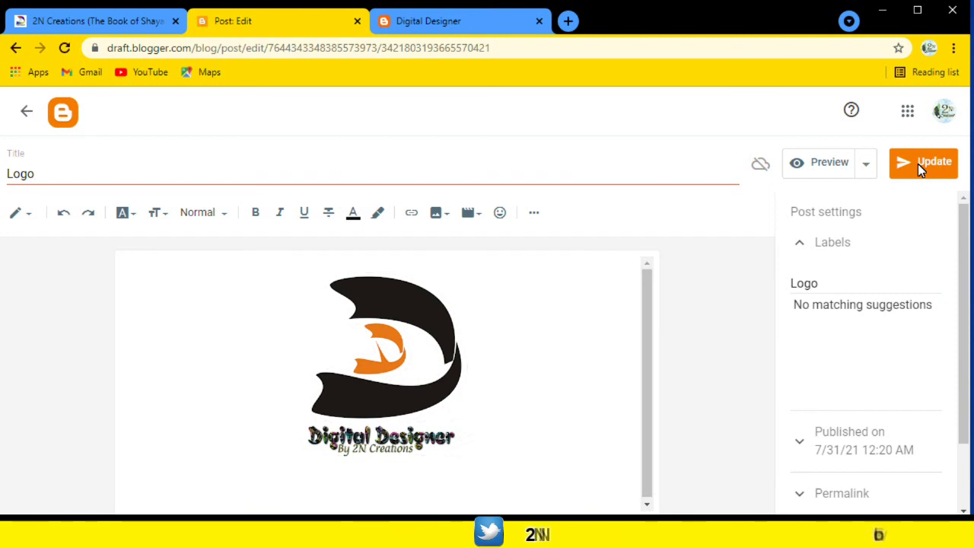
pyautogui.click(919, 164)
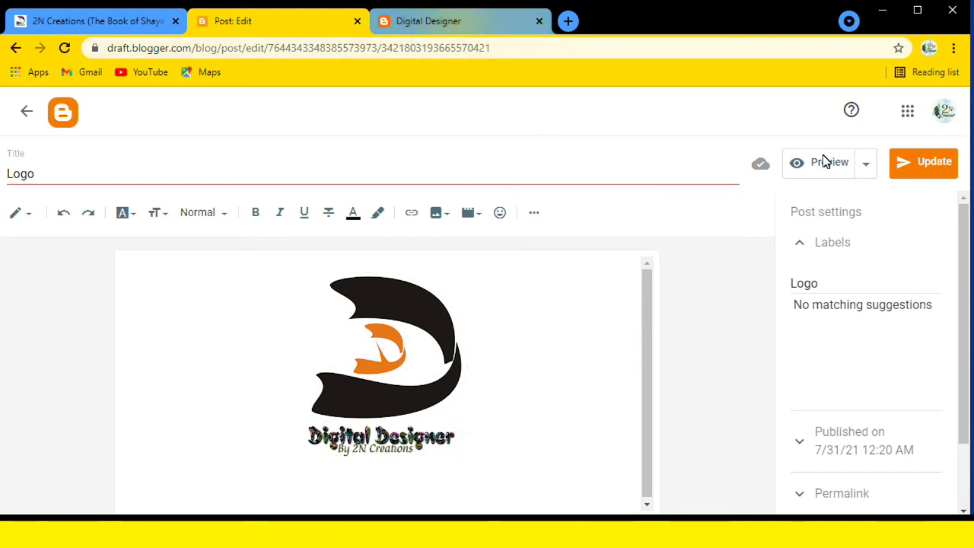
pyautogui.click(21, 121)
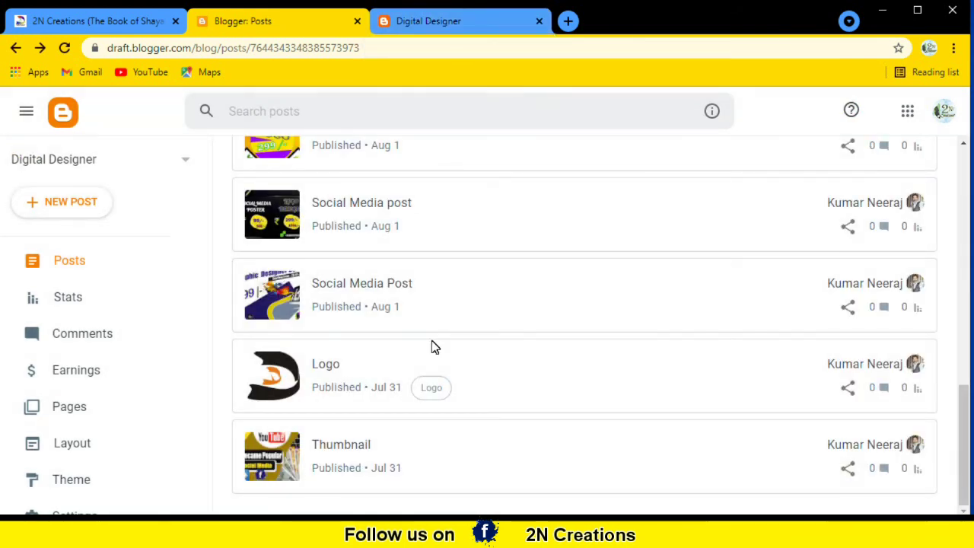
# - Reload the live Digital Designer blog and examine the Labels gadget in its sidebar
pyautogui.moveTo(435, 399)
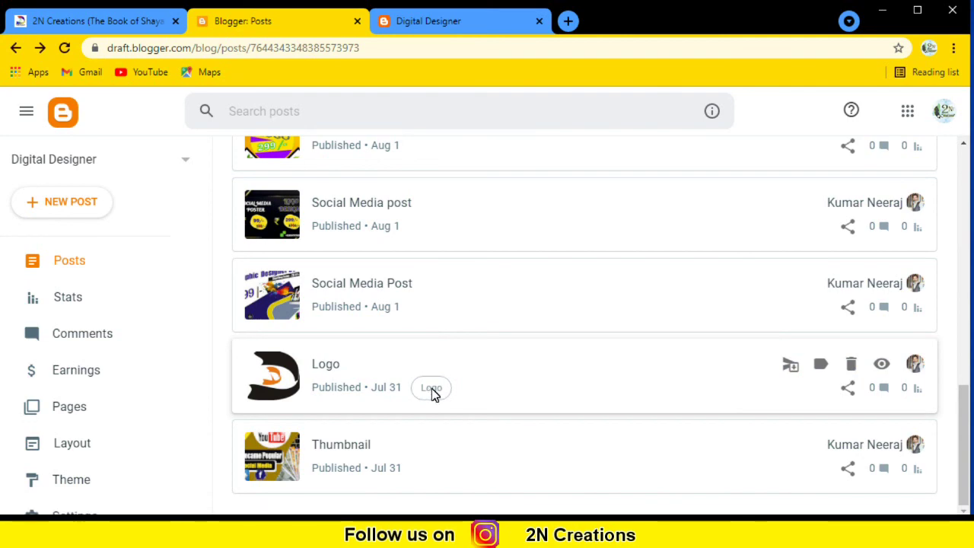
pyautogui.scroll(4, 431, 388)
pyautogui.scroll(5, 457, 325)
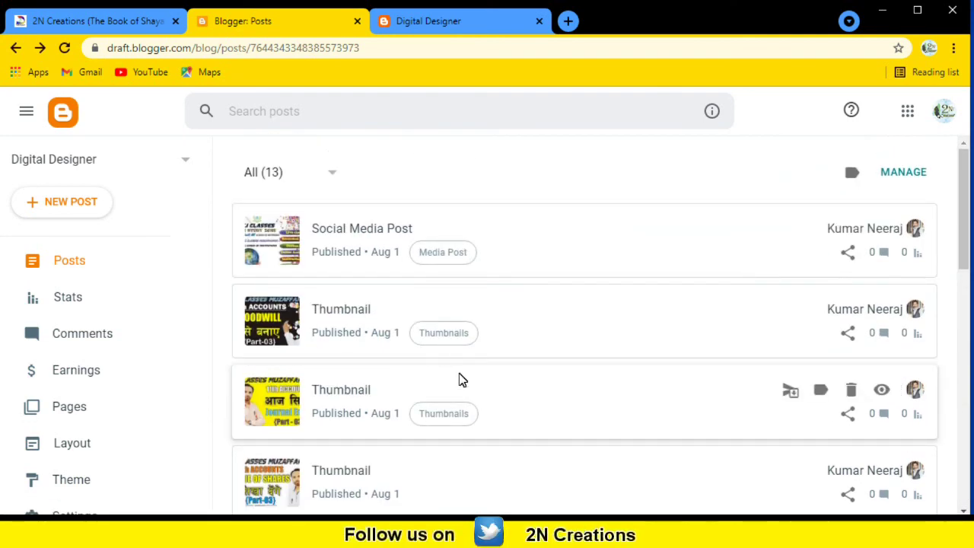
pyautogui.click(460, 22)
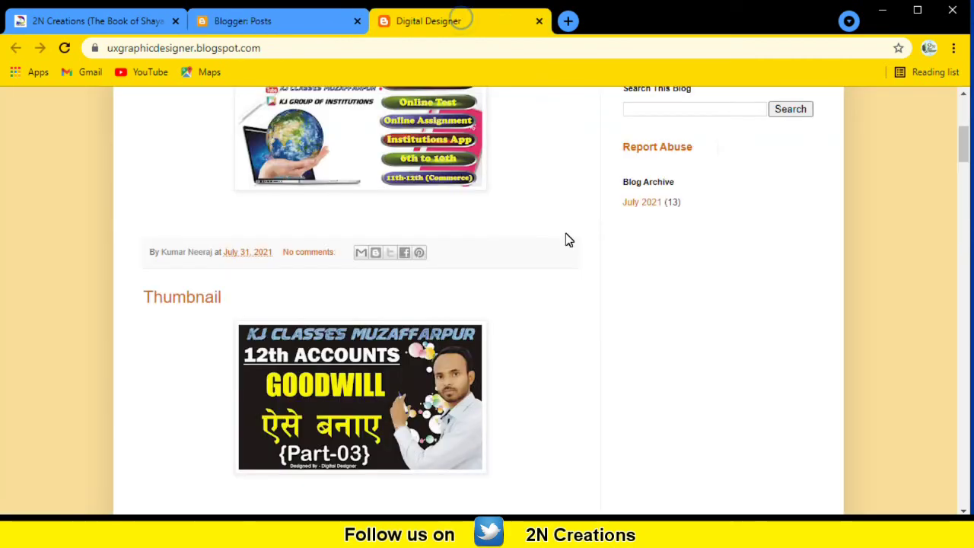
pyautogui.scroll(5, 567, 233)
pyautogui.press('F5')
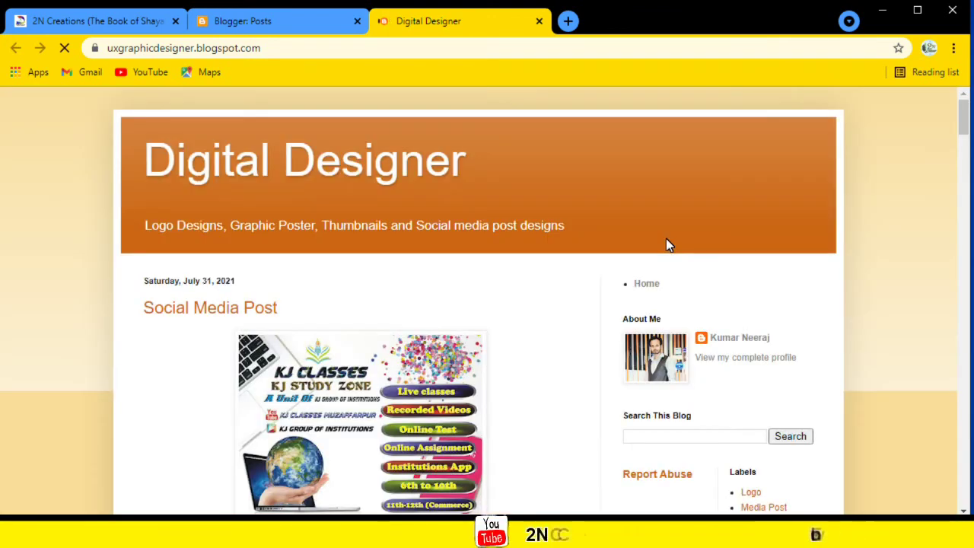
pyautogui.scroll(-3, 695, 370)
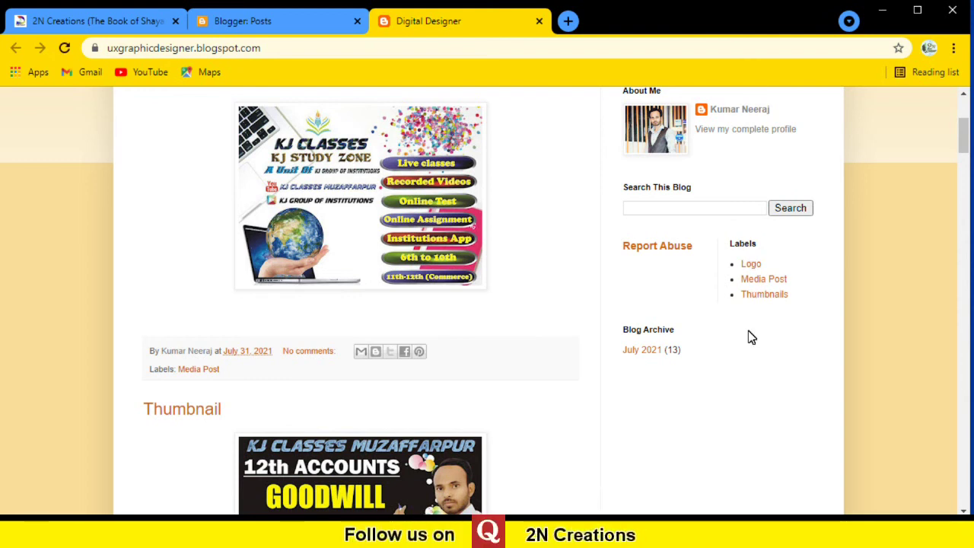
# - View the live blog's posts filtered by the Logo label, followed by those filtered by Thumbnails
pyautogui.click(750, 267)
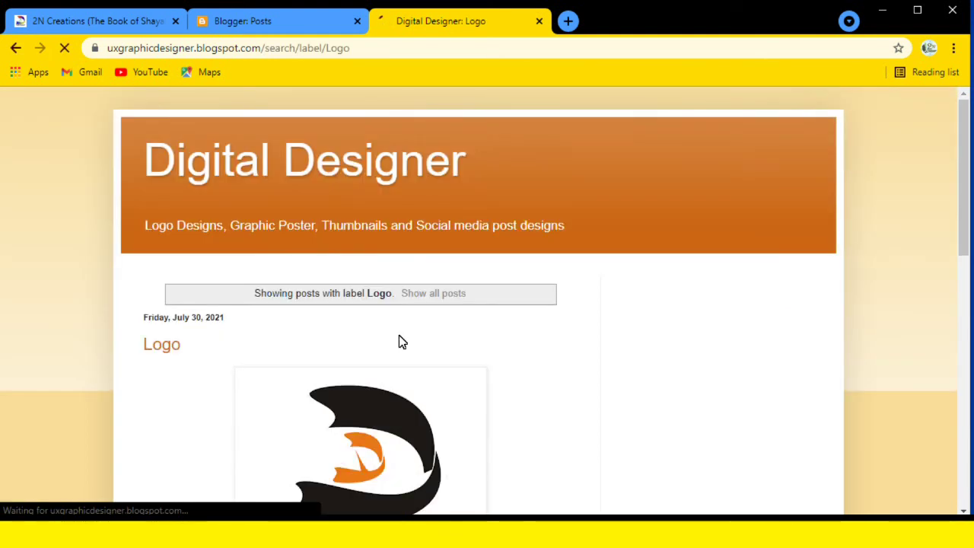
pyautogui.scroll(-8, 402, 354)
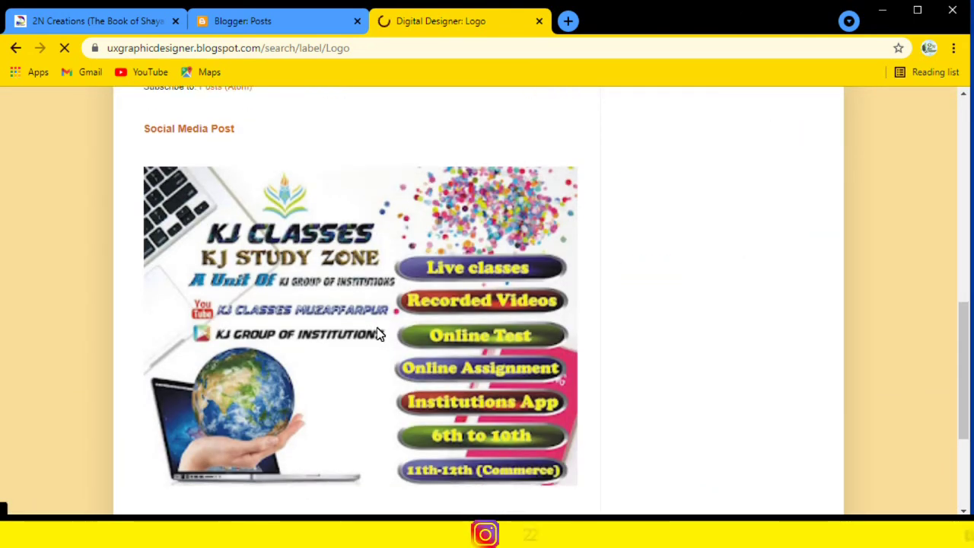
pyautogui.scroll(5, 767, 303)
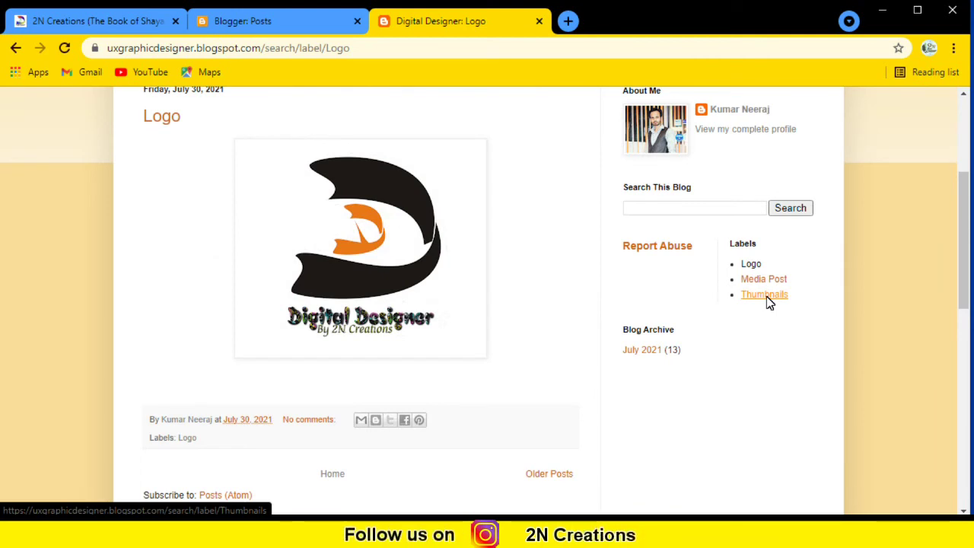
pyautogui.click(766, 300)
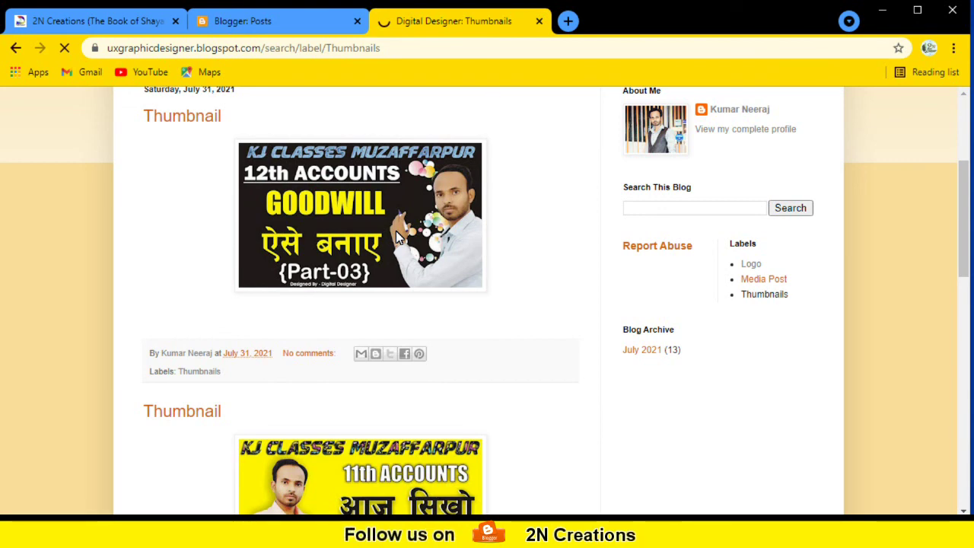
pyautogui.scroll(-2, 383, 224)
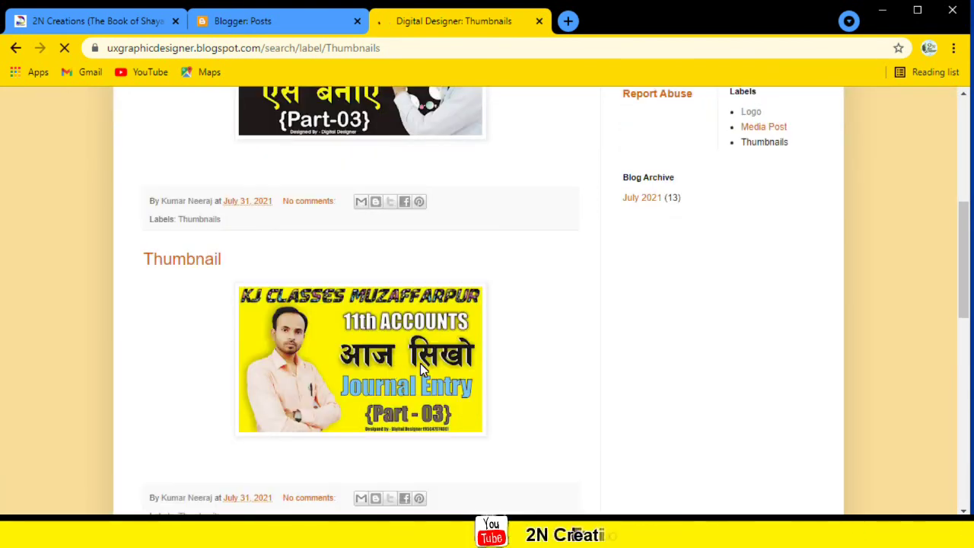
pyautogui.scroll(3, 420, 369)
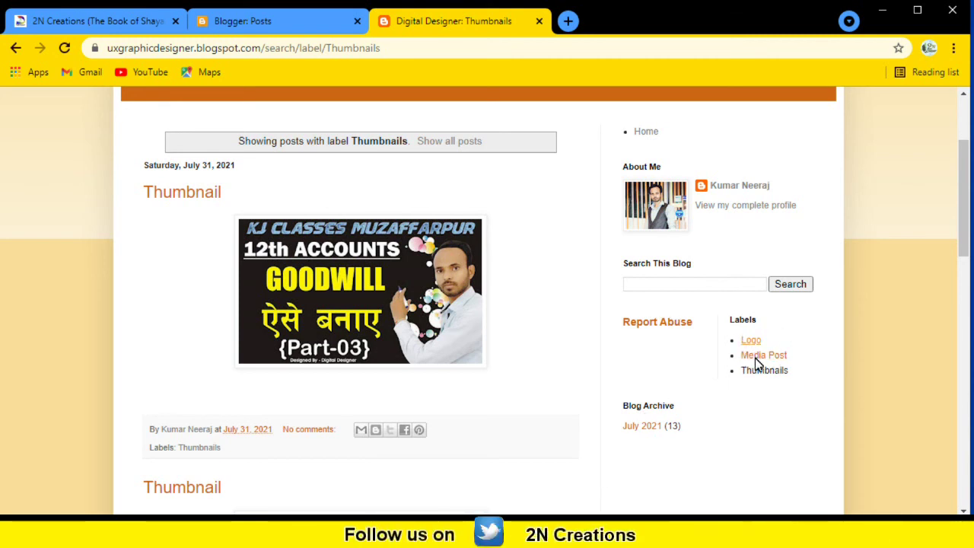
# - Open the blog's layout in Blogger and move the Labels gadget from sidebar-right-2-2 into sidebar-right-3
pyautogui.click(231, 21)
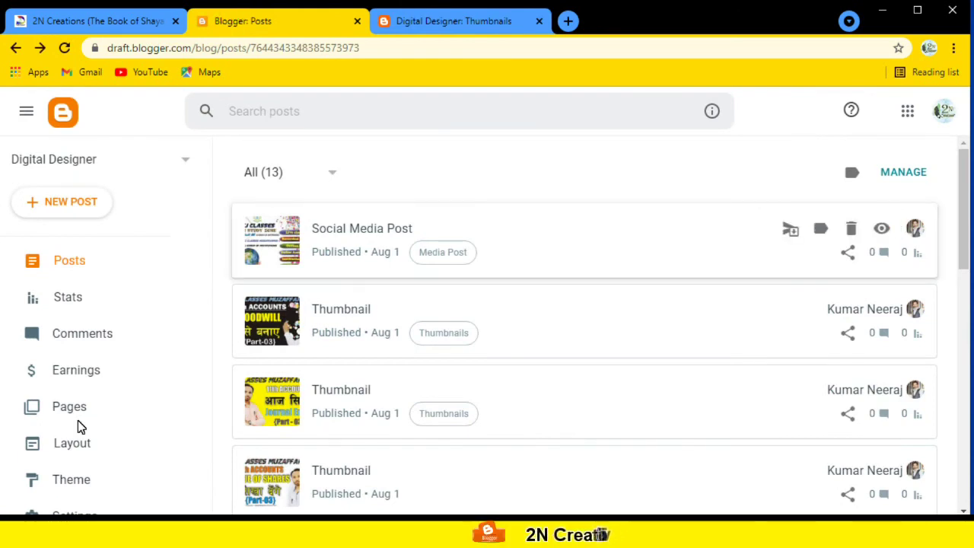
pyautogui.click(83, 452)
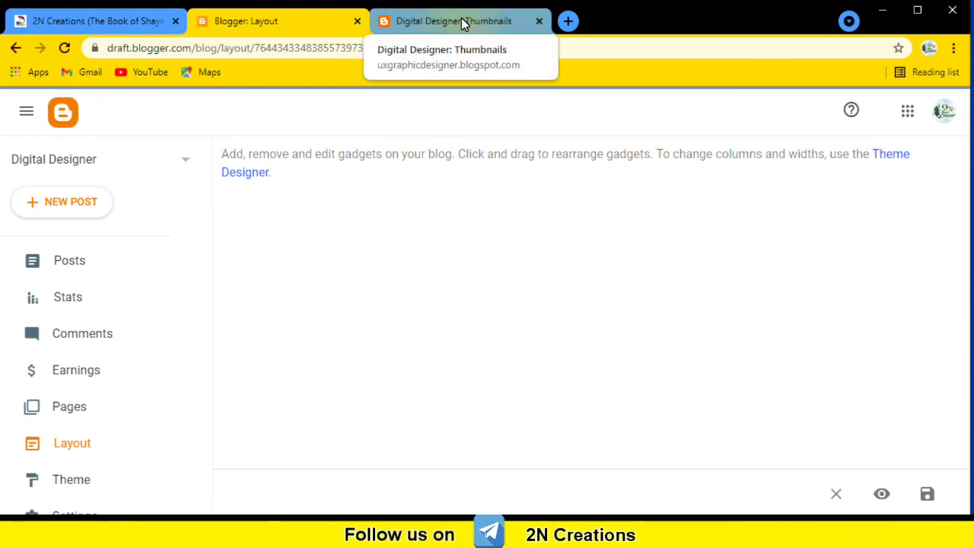
pyautogui.scroll(-5, 679, 281)
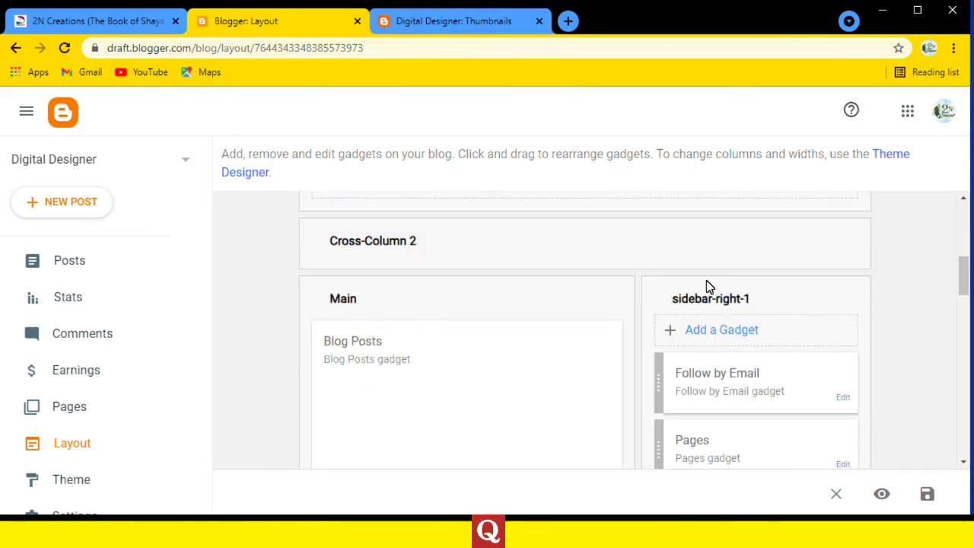
pyautogui.scroll(-3, 728, 327)
pyautogui.scroll(-4, 727, 335)
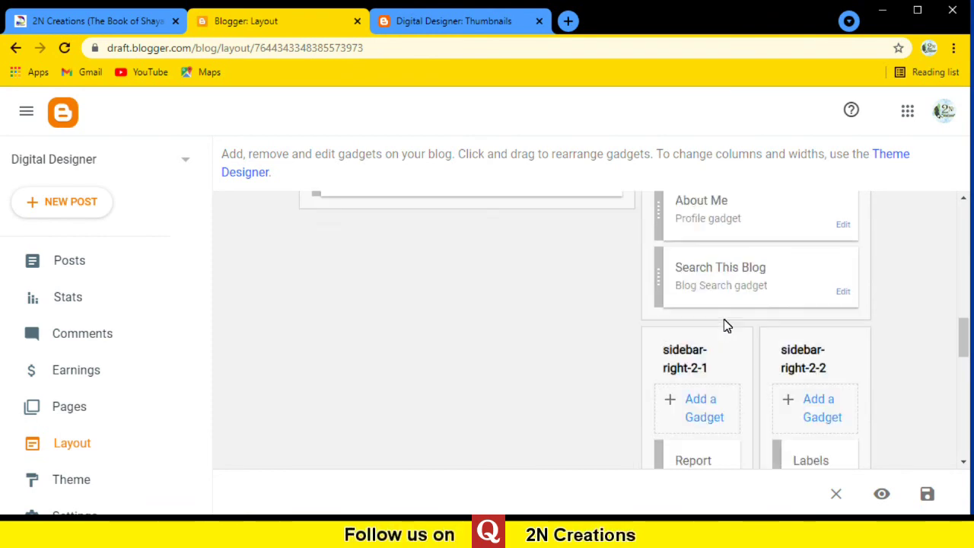
pyautogui.scroll(-3, 738, 324)
pyautogui.scroll(2, 741, 326)
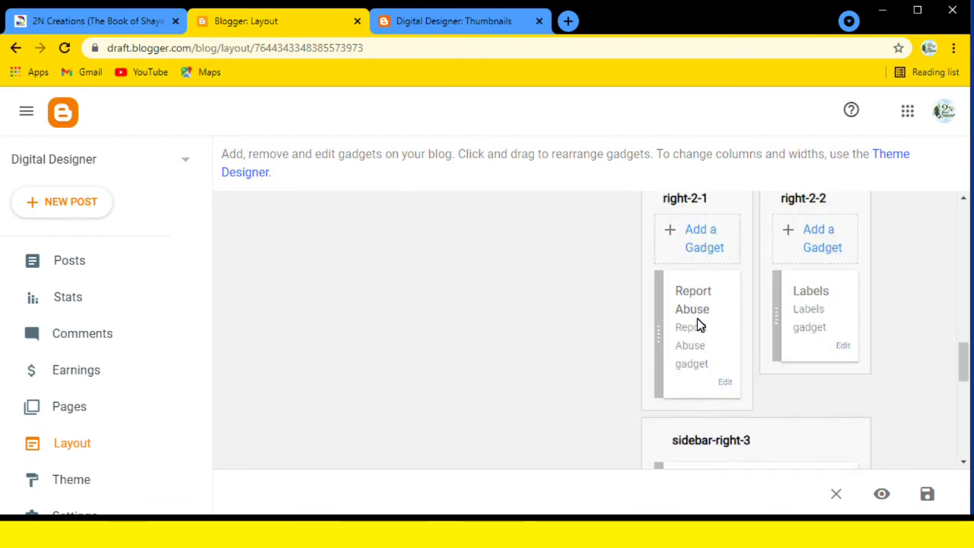
pyautogui.scroll(2, 829, 304)
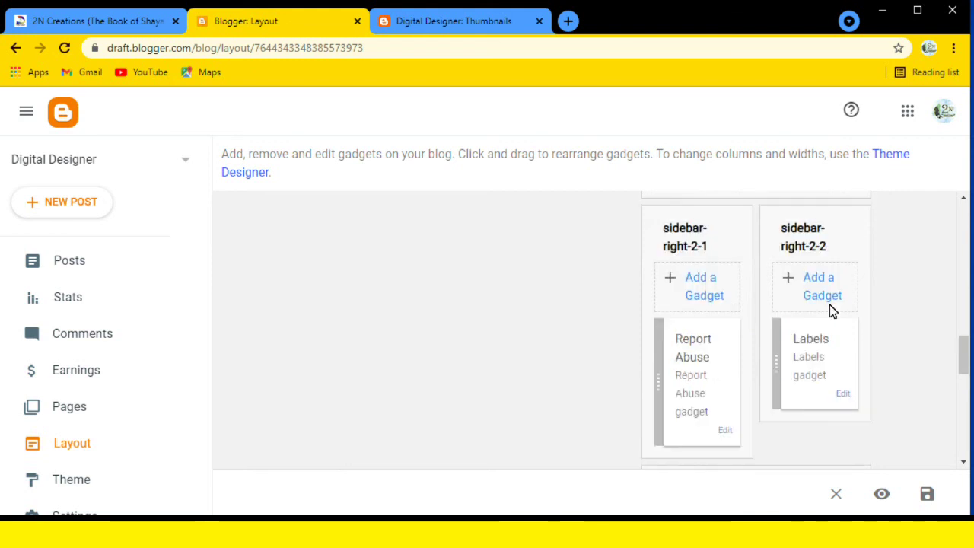
pyautogui.scroll(-4, 730, 284)
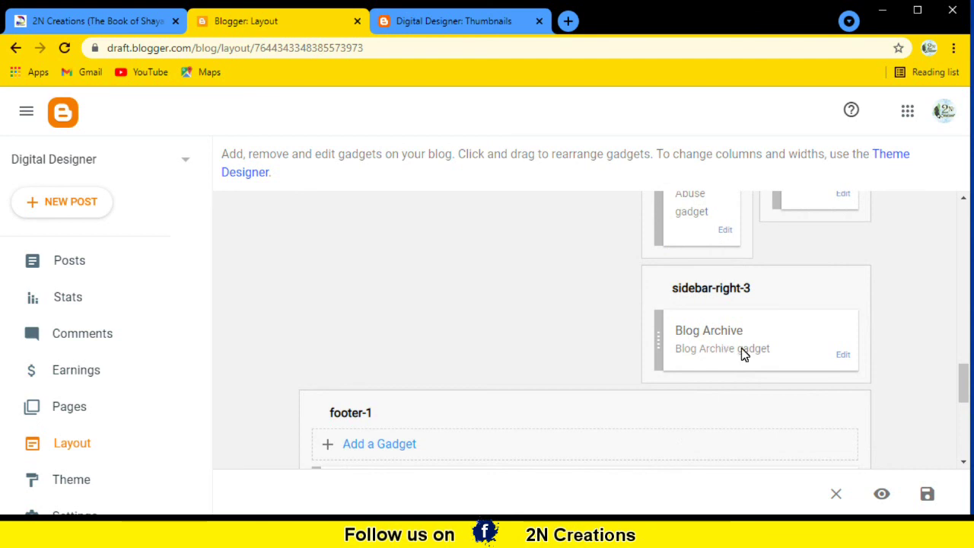
pyautogui.scroll(1, 808, 329)
pyautogui.moveTo(796, 254); pyautogui.dragTo(692, 431)
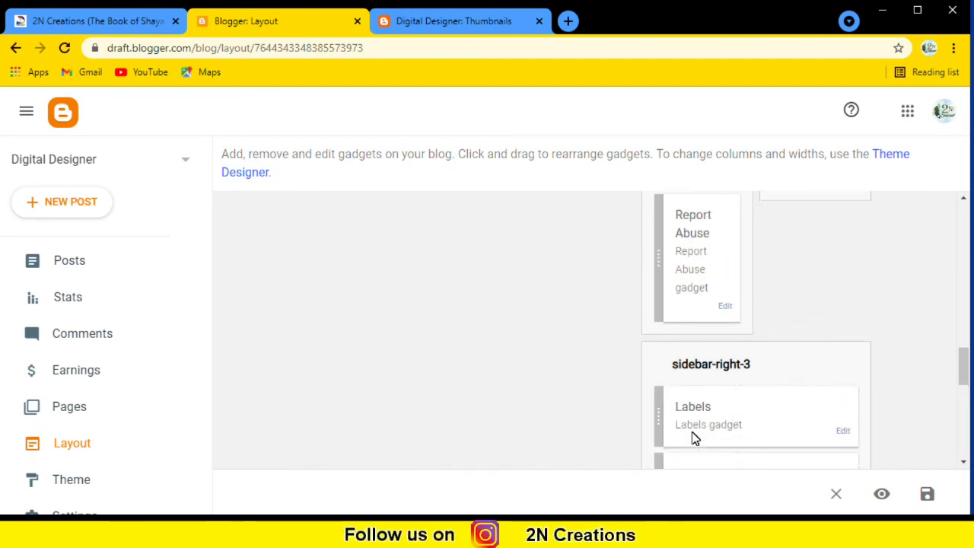
# - Place the Labels gadget below Blog Archive in sidebar-right-3 and save the layout
pyautogui.scroll(-3, 731, 428)
pyautogui.scroll(1, 737, 343)
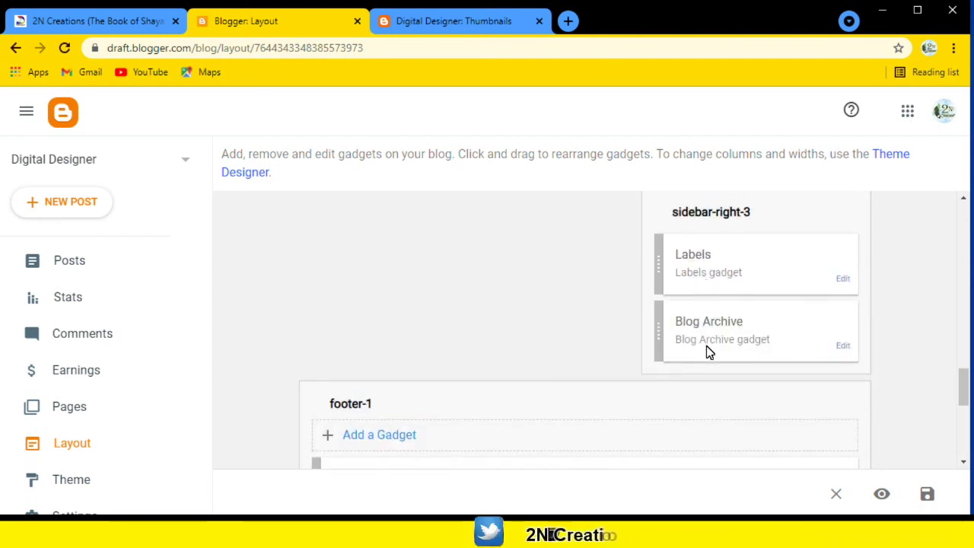
pyautogui.moveTo(689, 262); pyautogui.dragTo(693, 327)
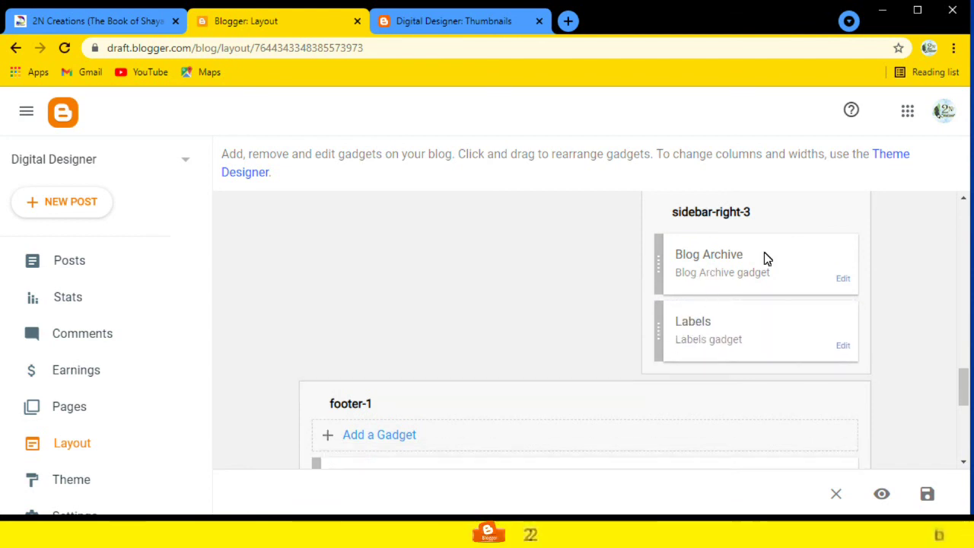
pyautogui.click(930, 496)
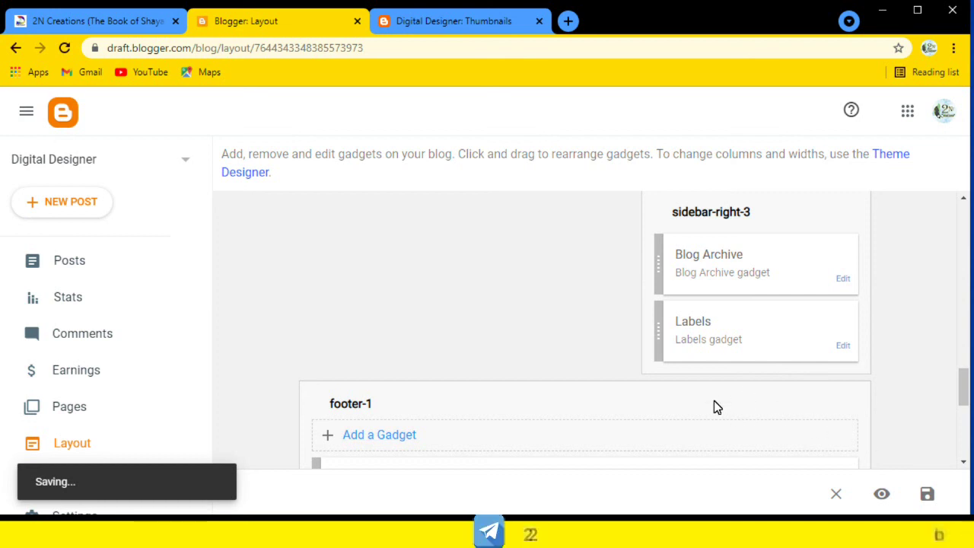
# - Reload the live blog's Thumbnails label page and check where the Labels gadget sits in the sidebar
pyautogui.click(448, 23)
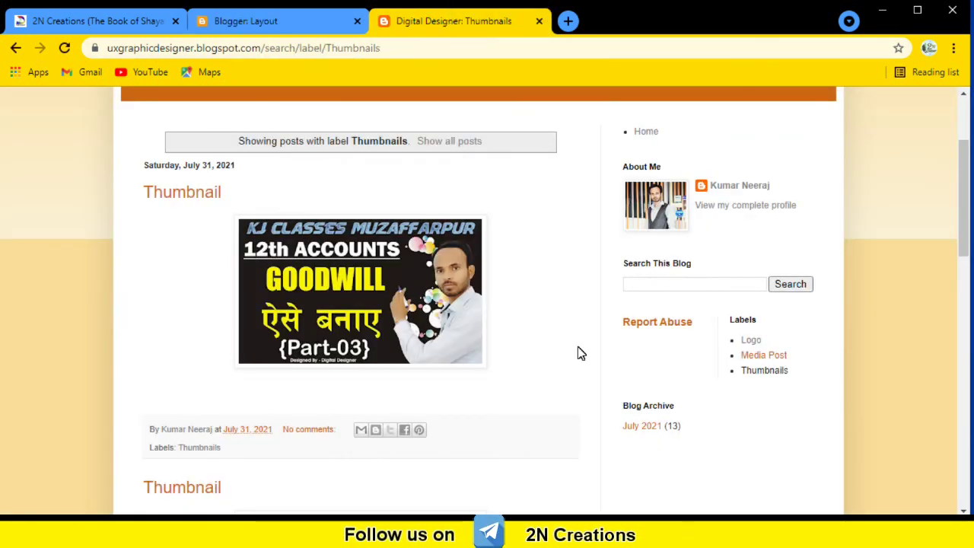
pyautogui.scroll(1, 577, 353)
pyautogui.press('F5')
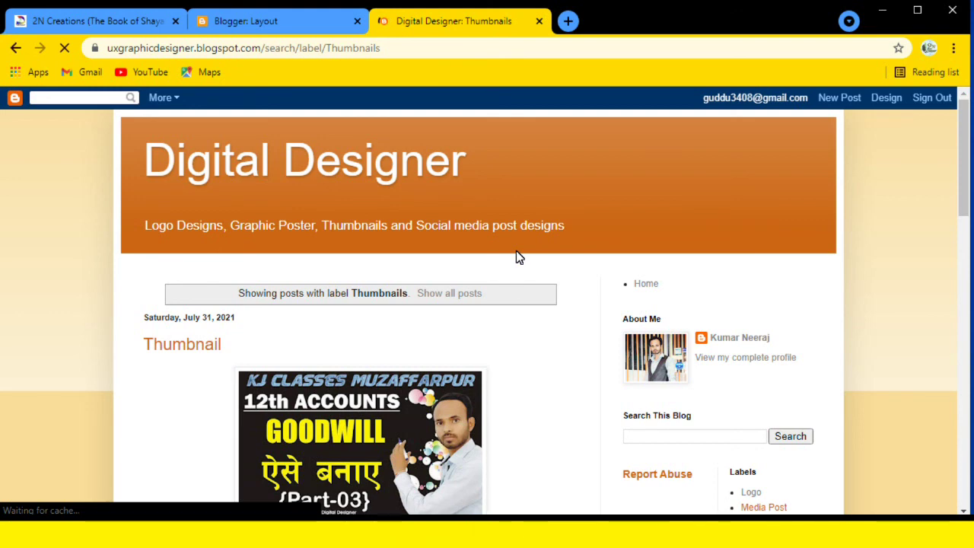
pyautogui.scroll(-4, 529, 259)
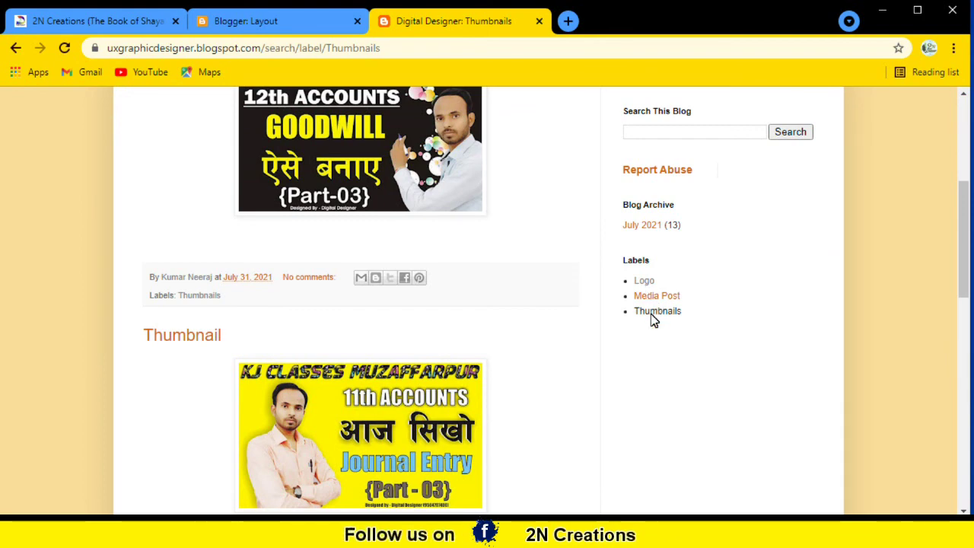
pyautogui.scroll(3, 664, 274)
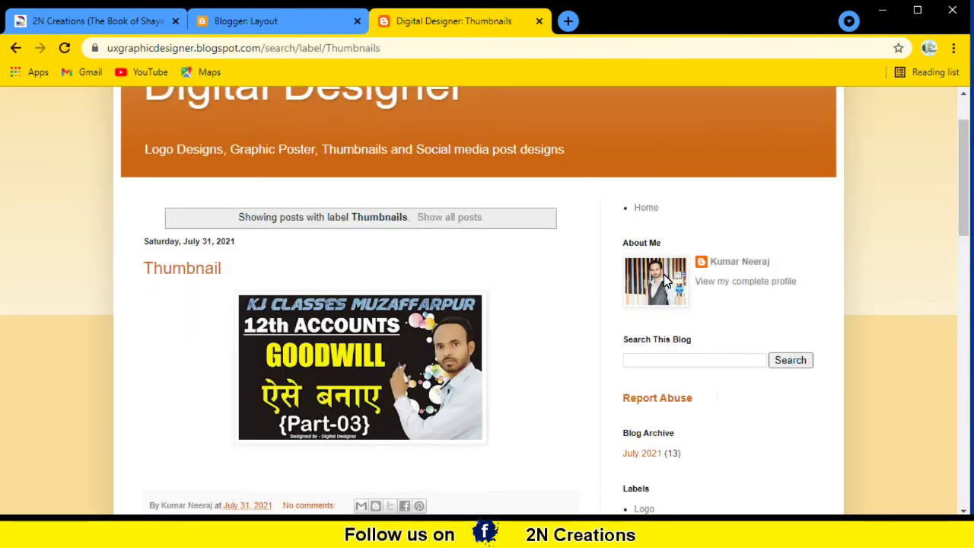
pyautogui.scroll(-4, 647, 249)
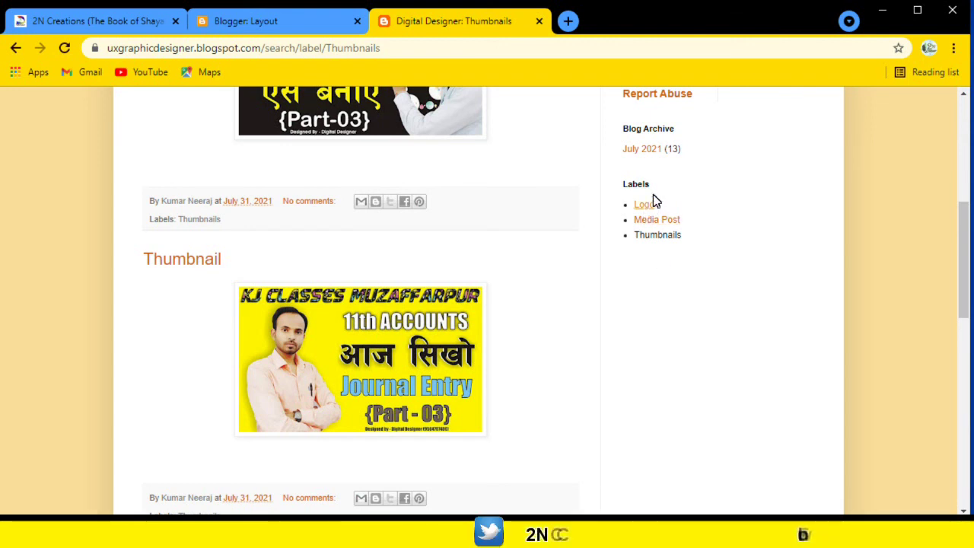
# - Examine the live blog's Thumbnails page, checking the posts and the Blog Archive and Labels gadgets against the Blogger layout
pyautogui.scroll(-10, 659, 278)
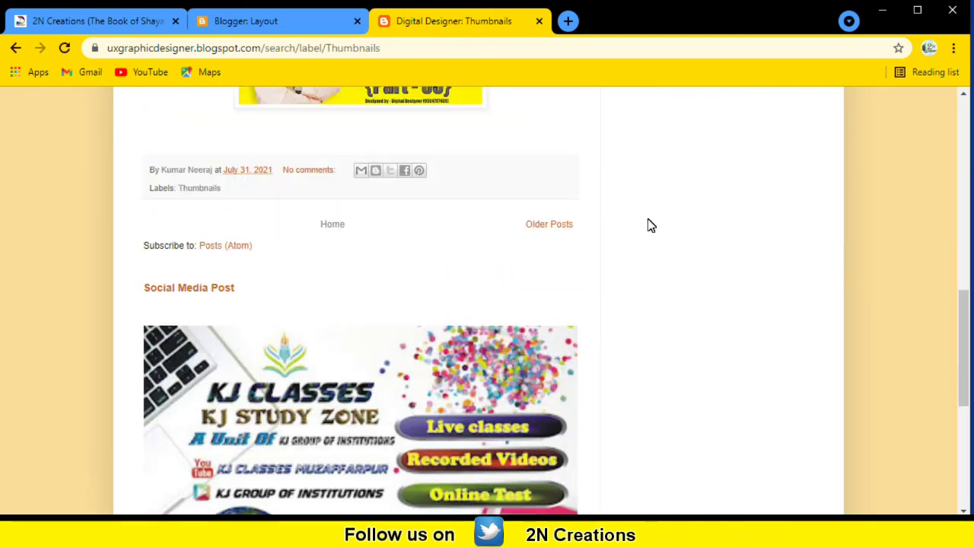
pyautogui.scroll(10, 671, 231)
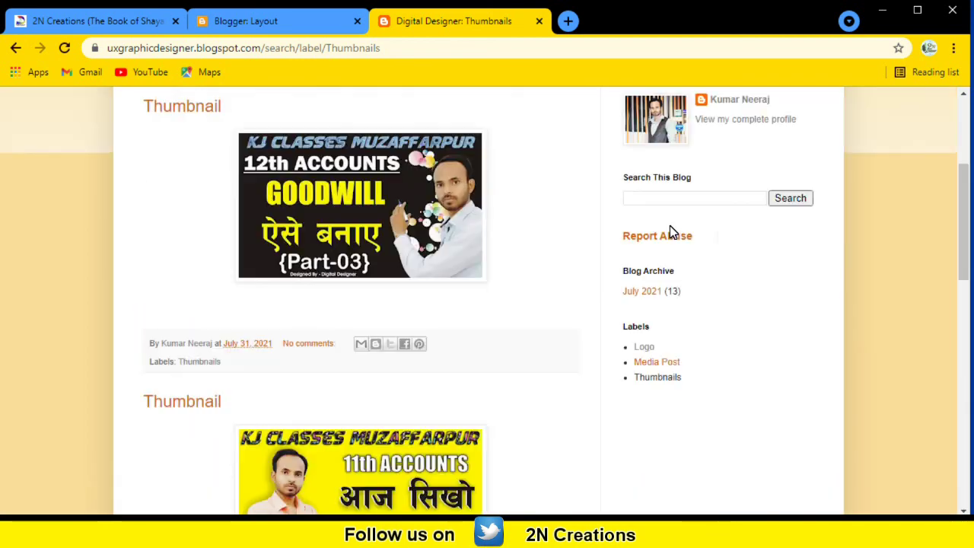
pyautogui.scroll(-1, 678, 399)
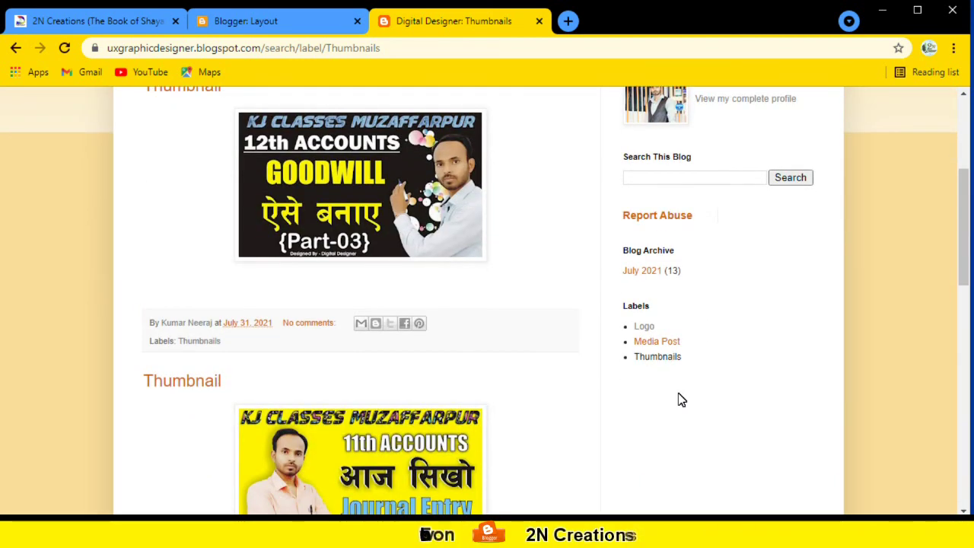
pyautogui.scroll(-3, 680, 398)
pyautogui.scroll(4, 686, 251)
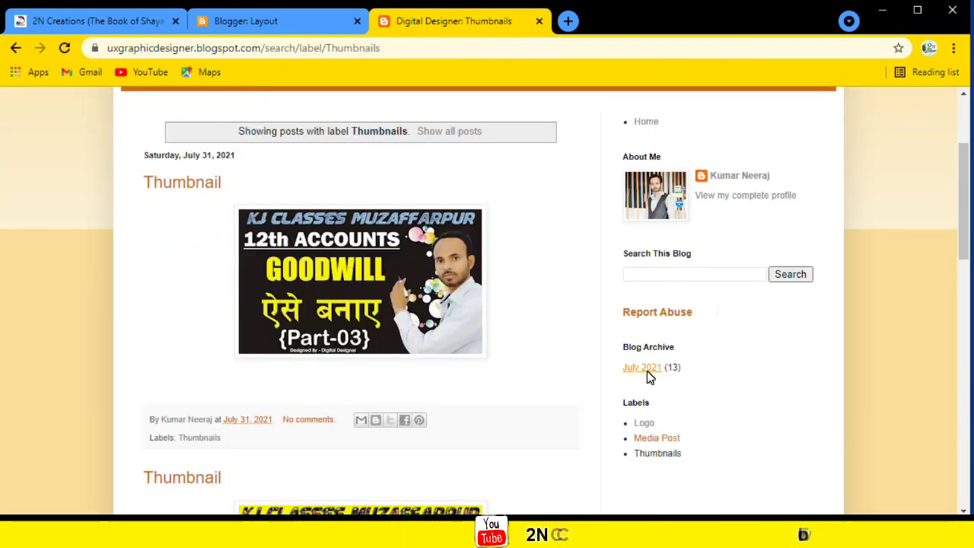
pyautogui.scroll(-3, 647, 396)
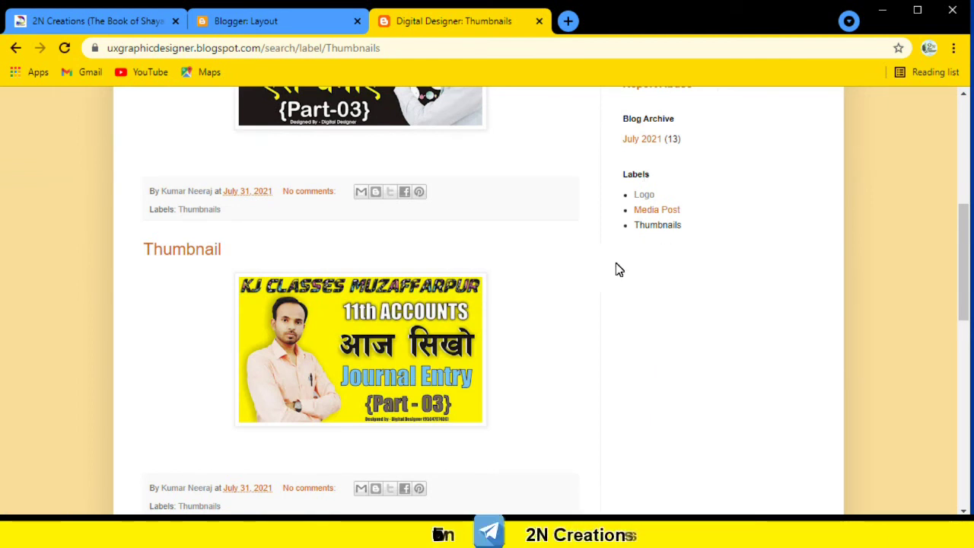
pyautogui.click(240, 24)
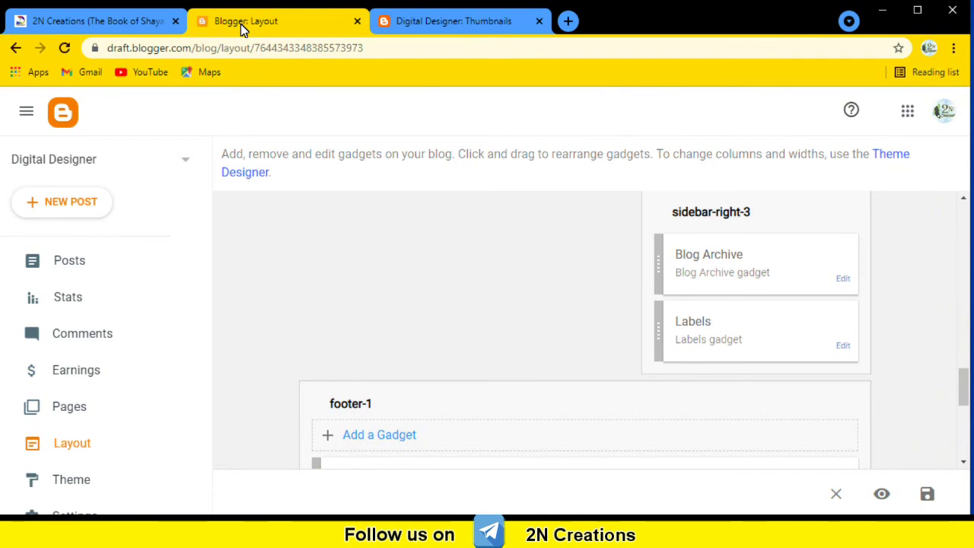
pyautogui.click(449, 22)
pyautogui.scroll(7, 411, 195)
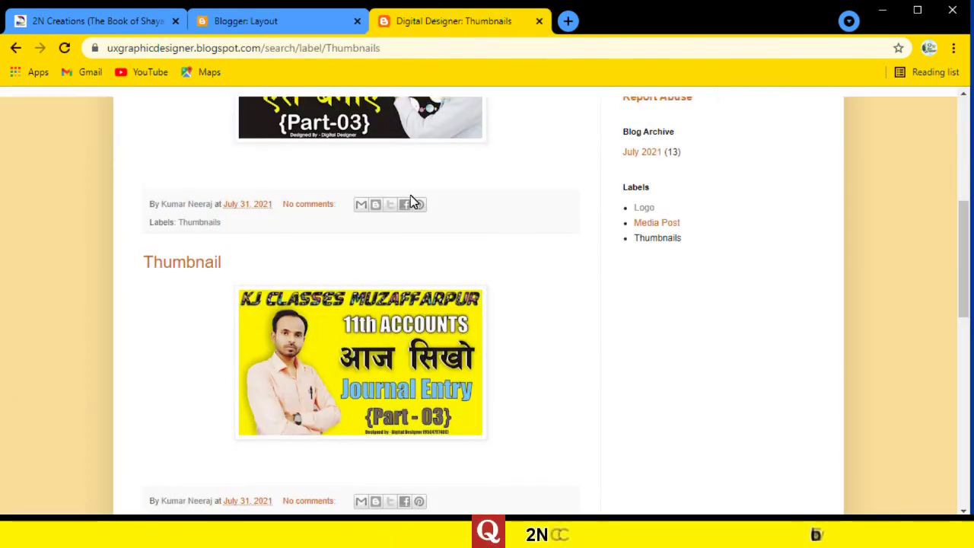
pyautogui.click(297, 25)
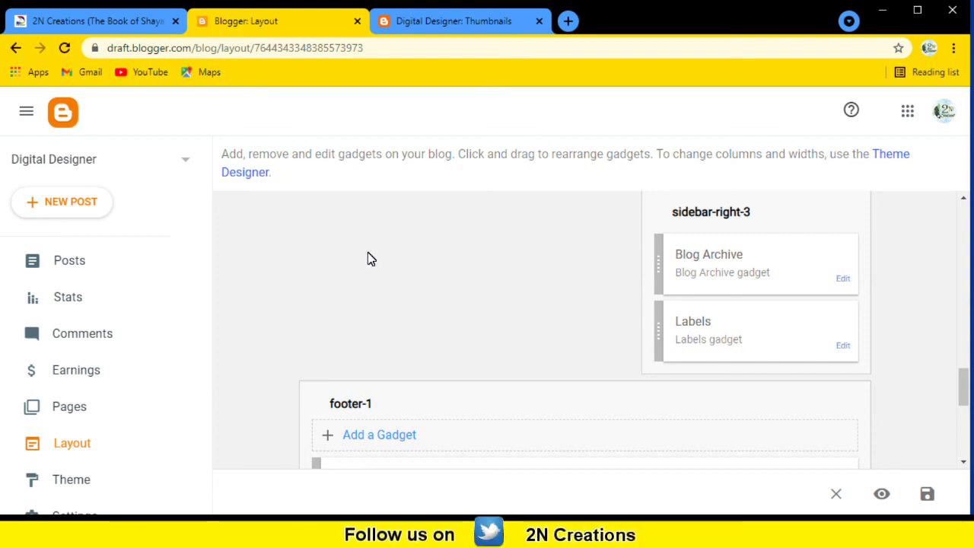
pyautogui.click(449, 20)
pyautogui.click(112, 27)
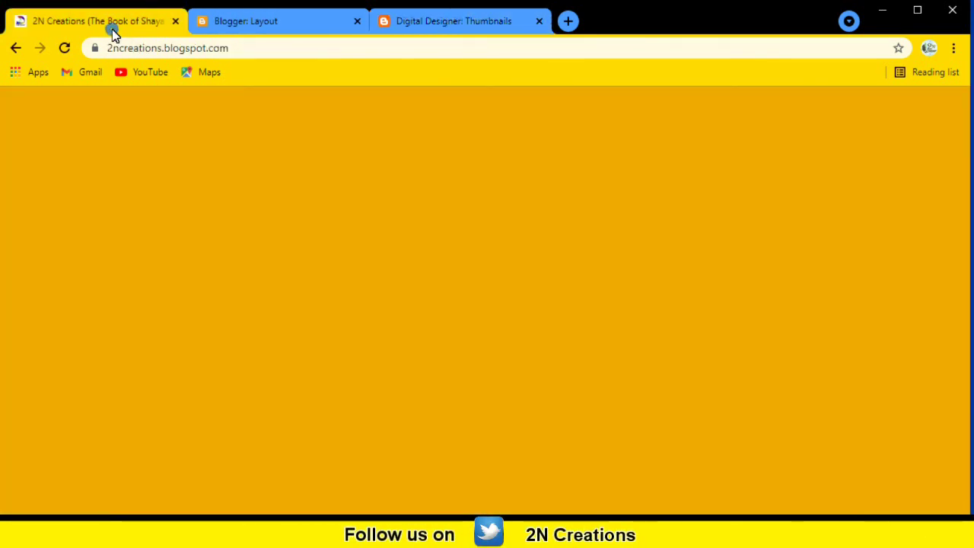
# - Return to the Blogger layout page and switch from Digital Designer to the Onlinemoviewala blog
pyautogui.click(258, 18)
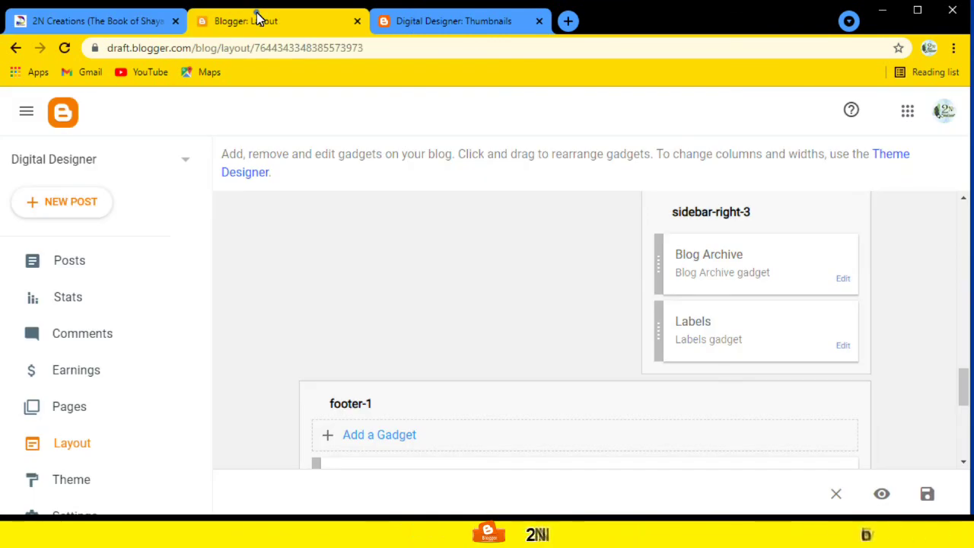
pyautogui.click(175, 161)
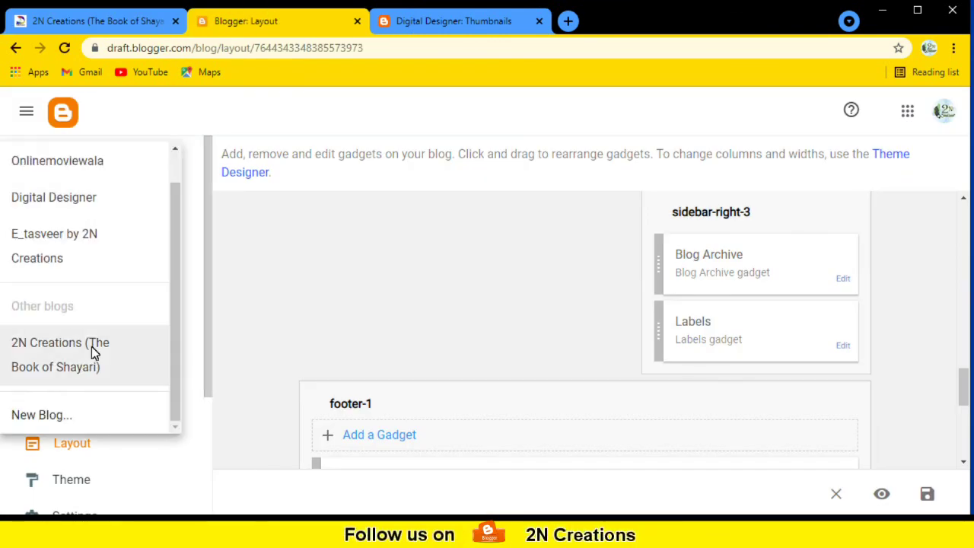
pyautogui.scroll(-3, 96, 335)
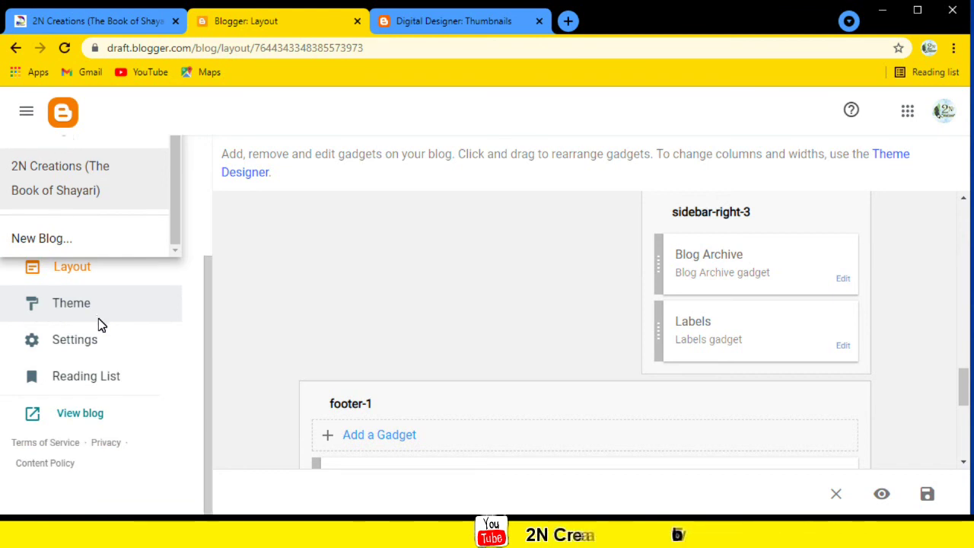
pyautogui.scroll(3, 102, 231)
pyautogui.scroll(1, 80, 253)
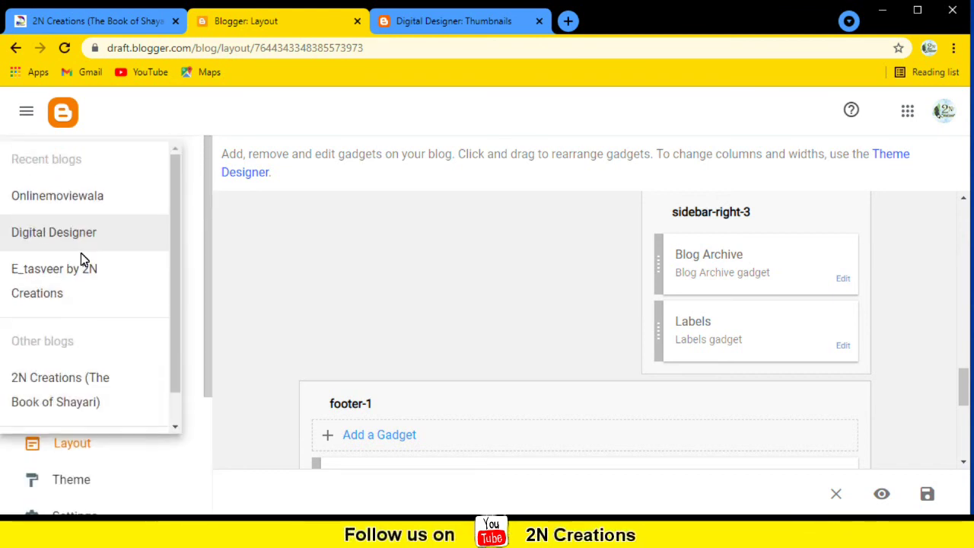
pyautogui.click(71, 200)
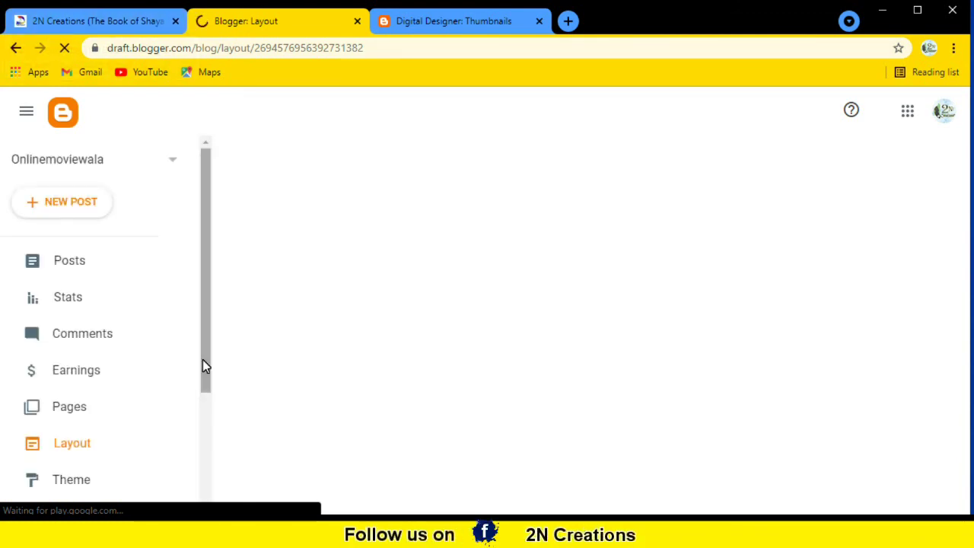
# - View the live Onlinemoviewala blog and look through its movie posts and sidebar gadgets
pyautogui.moveTo(209, 308); pyautogui.dragTo(213, 414)
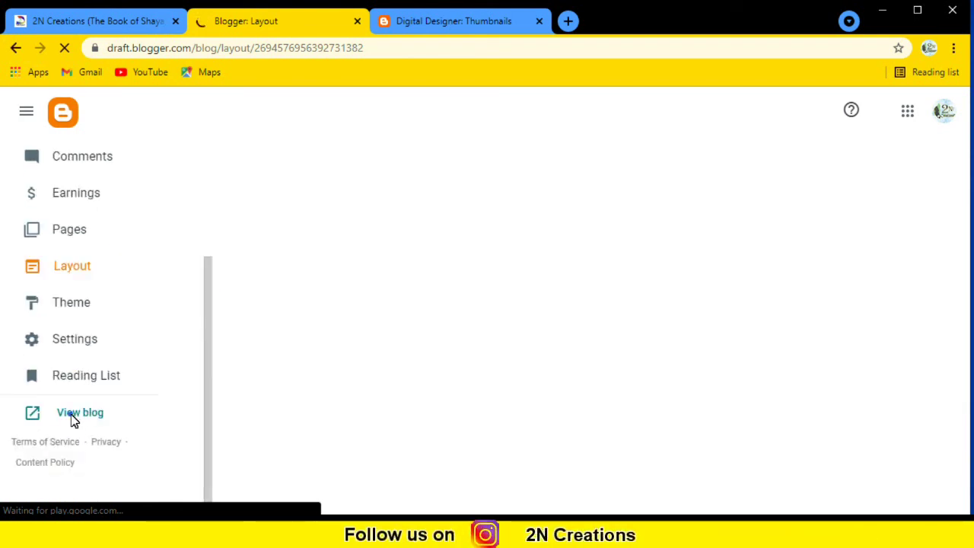
pyautogui.click(500, 26)
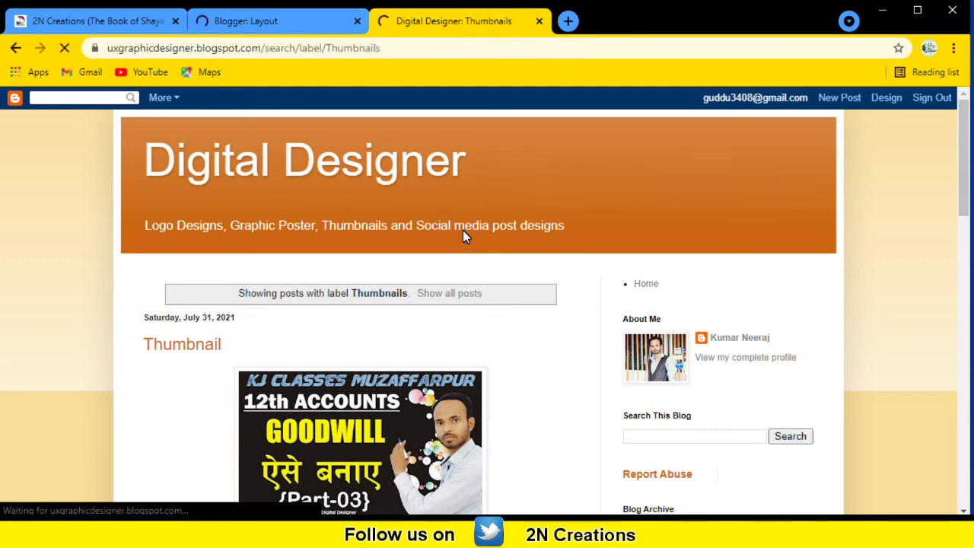
pyautogui.scroll(-3, 657, 277)
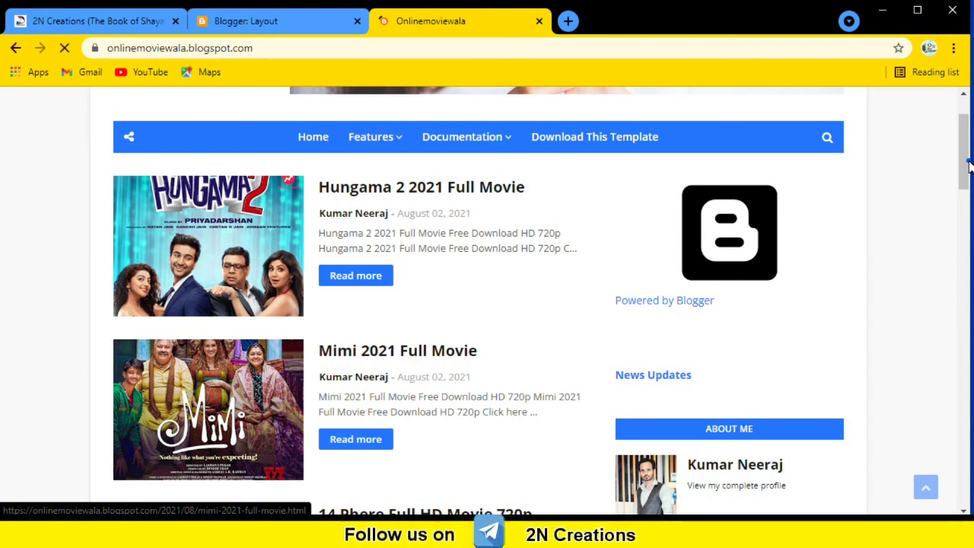
pyautogui.scroll(-1, 970, 182)
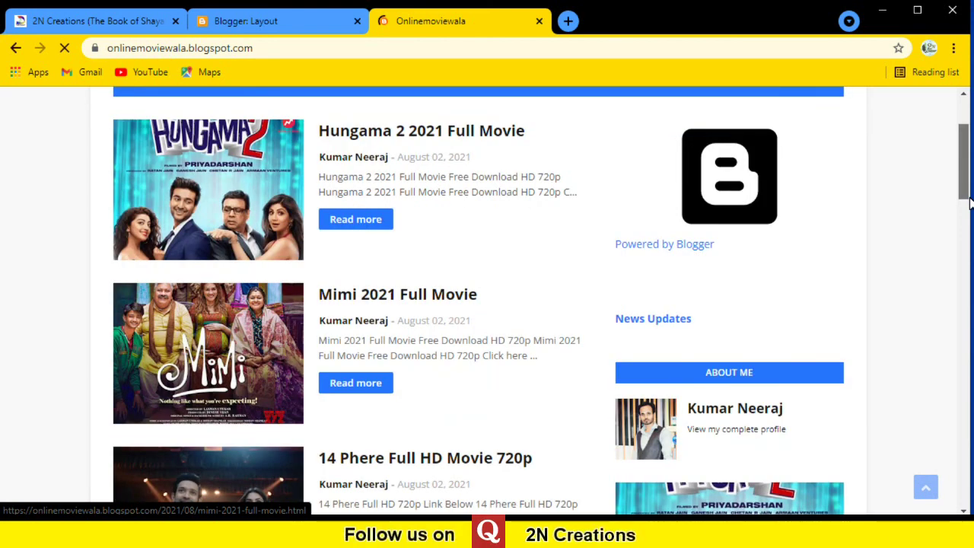
pyautogui.scroll(-5, 970, 201)
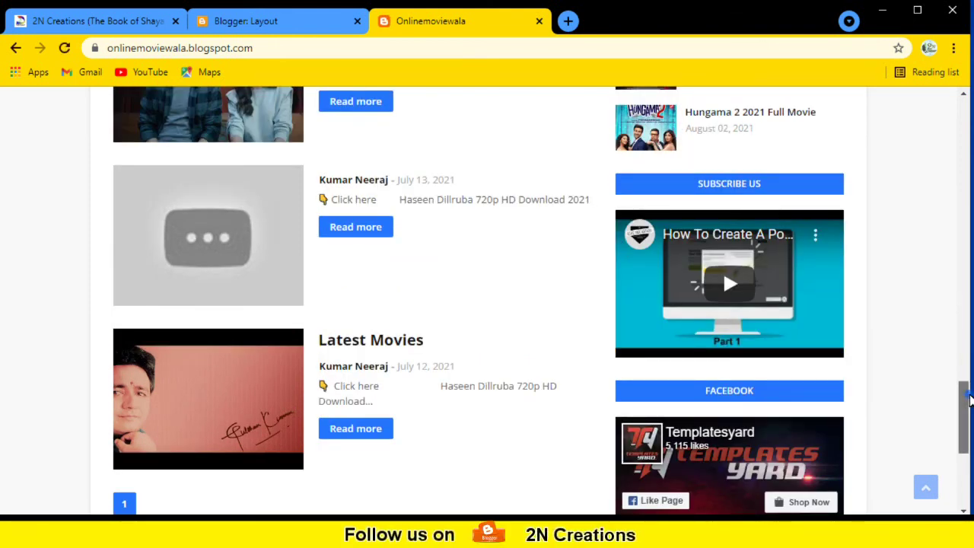
pyautogui.moveTo(970, 402); pyautogui.dragTo(937, 167)
pyautogui.scroll(1, 721, 232)
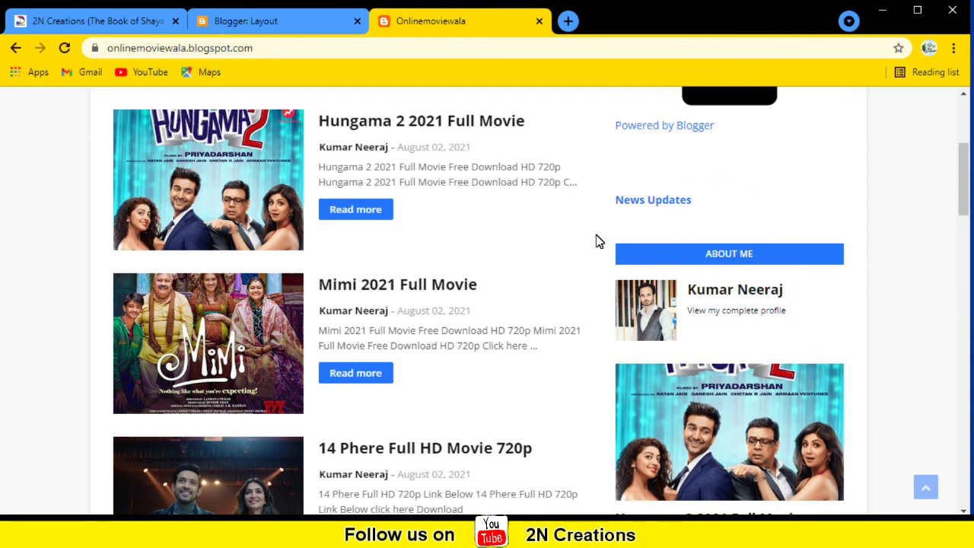